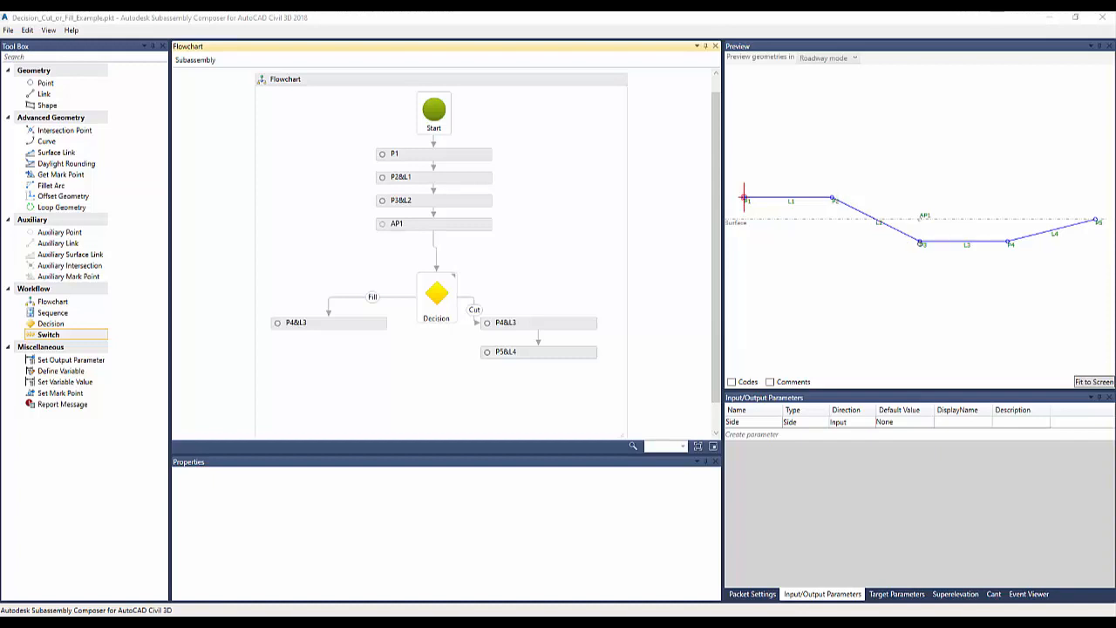
# Step: Inspect the Decision and the Fill-side P4&L3 point, testing them by moving the preview's surface line below P3 and back above it
pyautogui.click(434, 281)
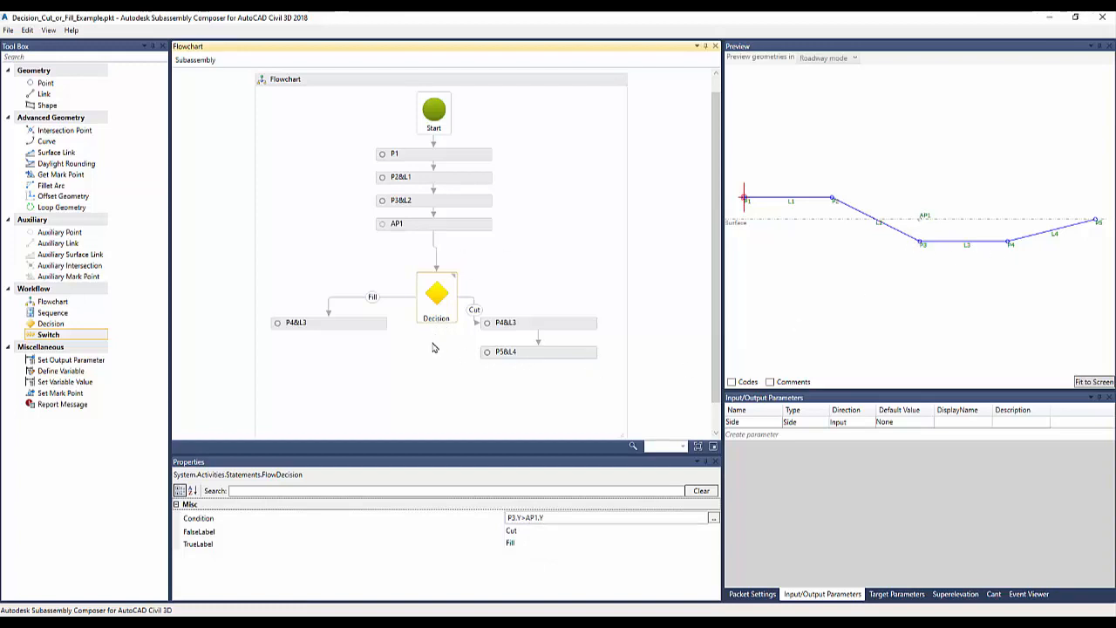
pyautogui.click(300, 327)
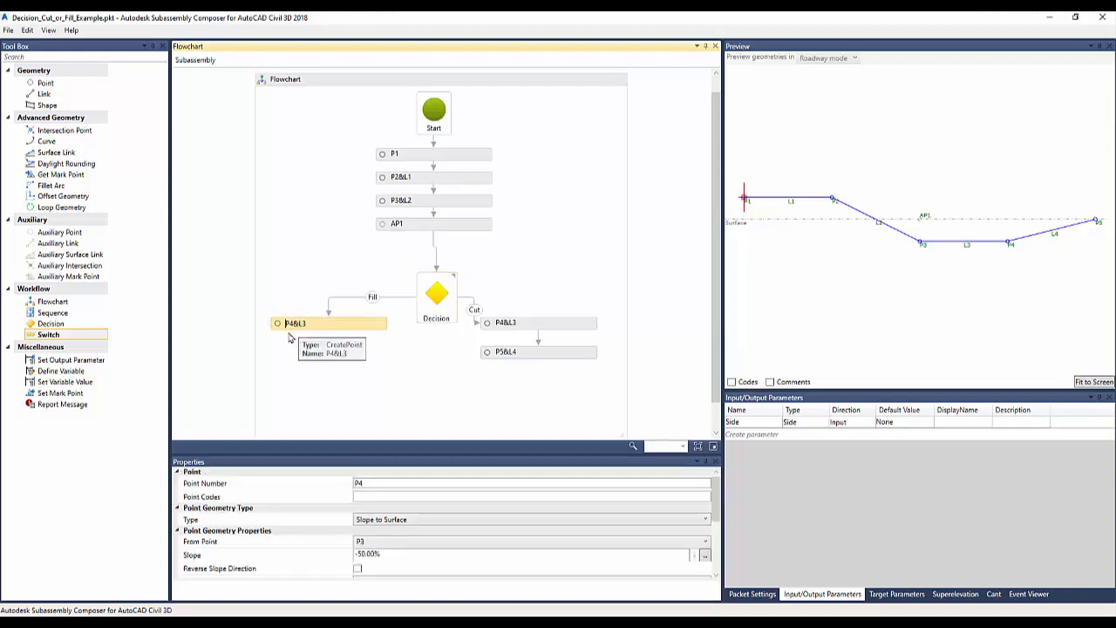
pyautogui.click(734, 221)
pyautogui.moveTo(734, 222); pyautogui.dragTo(736, 264)
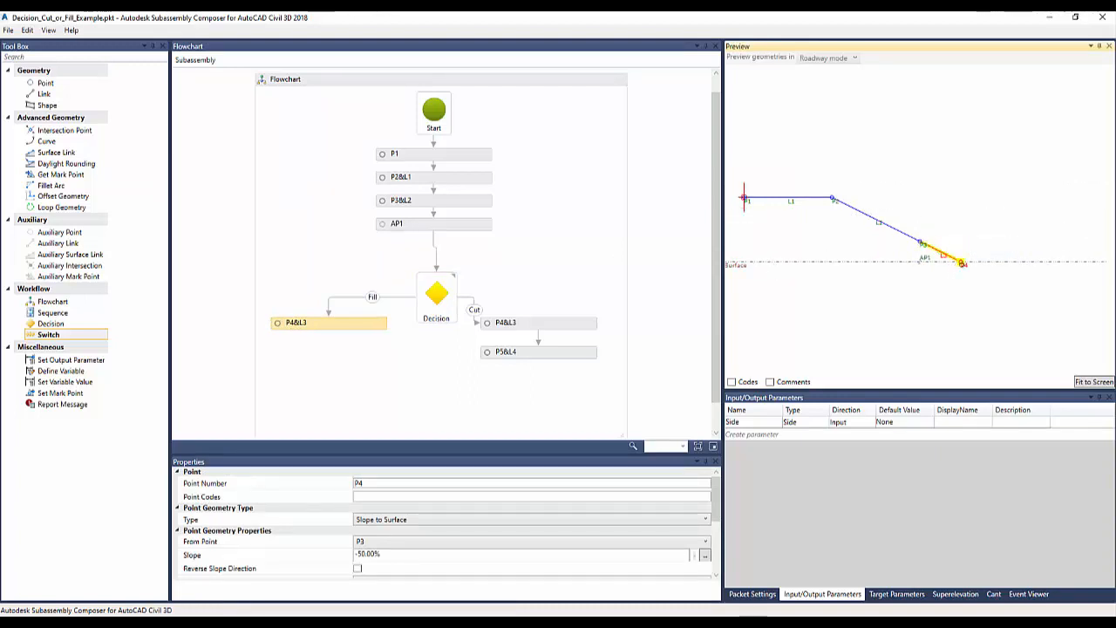
pyautogui.moveTo(741, 263); pyautogui.dragTo(753, 235)
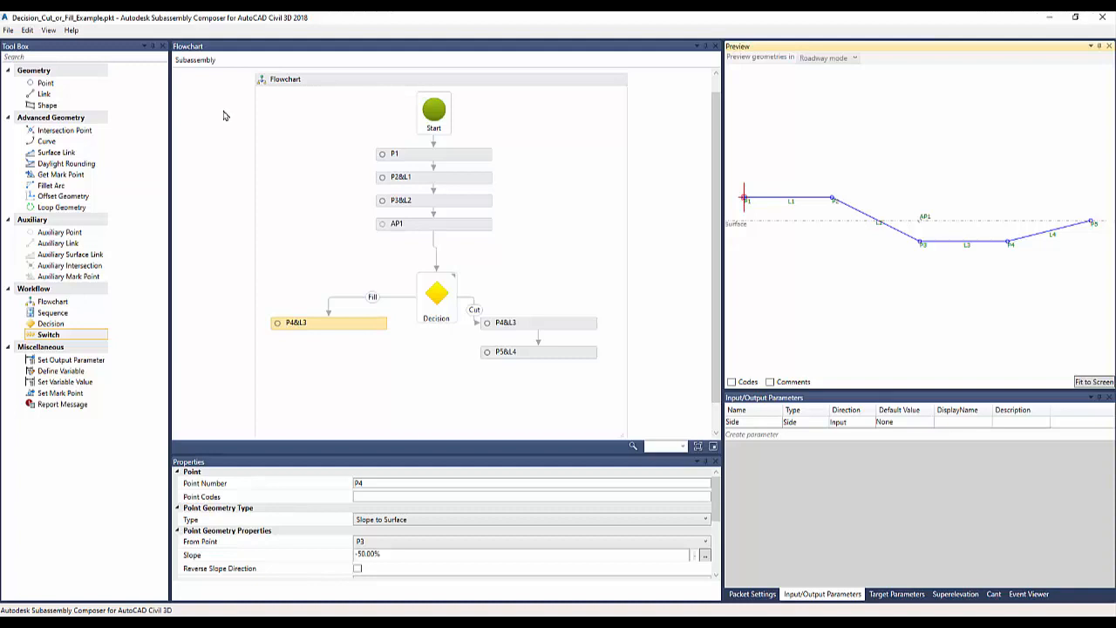
# Step: Discard the changes to the cut-or-fill example and open Sample3-RetWallFull-0-0.pkt from the Presentation folder
pyautogui.click(8, 30)
pyautogui.click(33, 56)
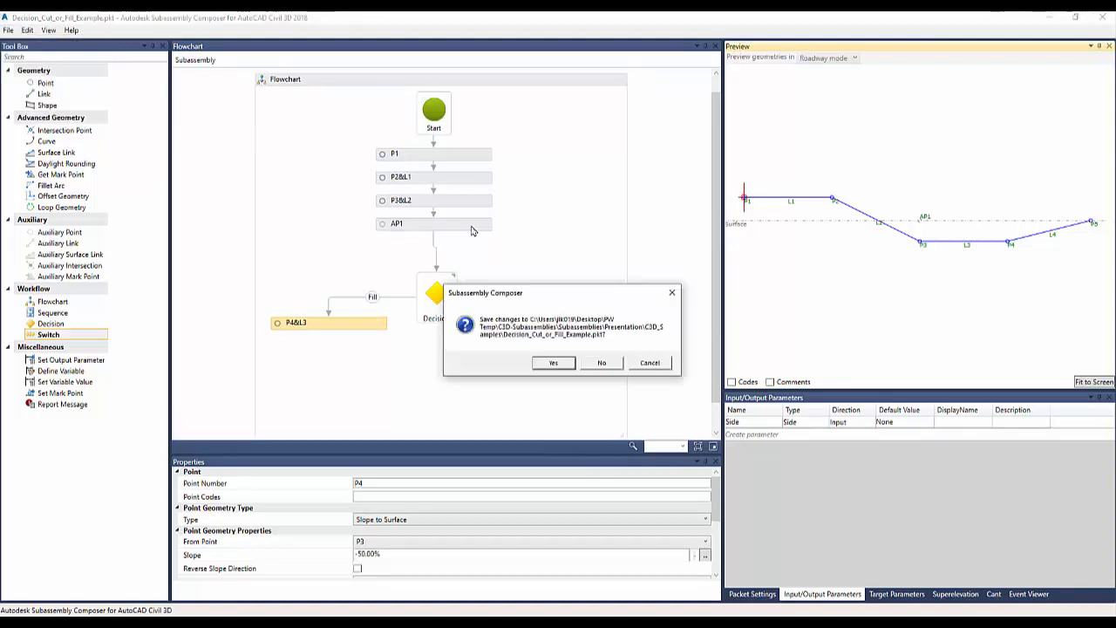
pyautogui.click(602, 363)
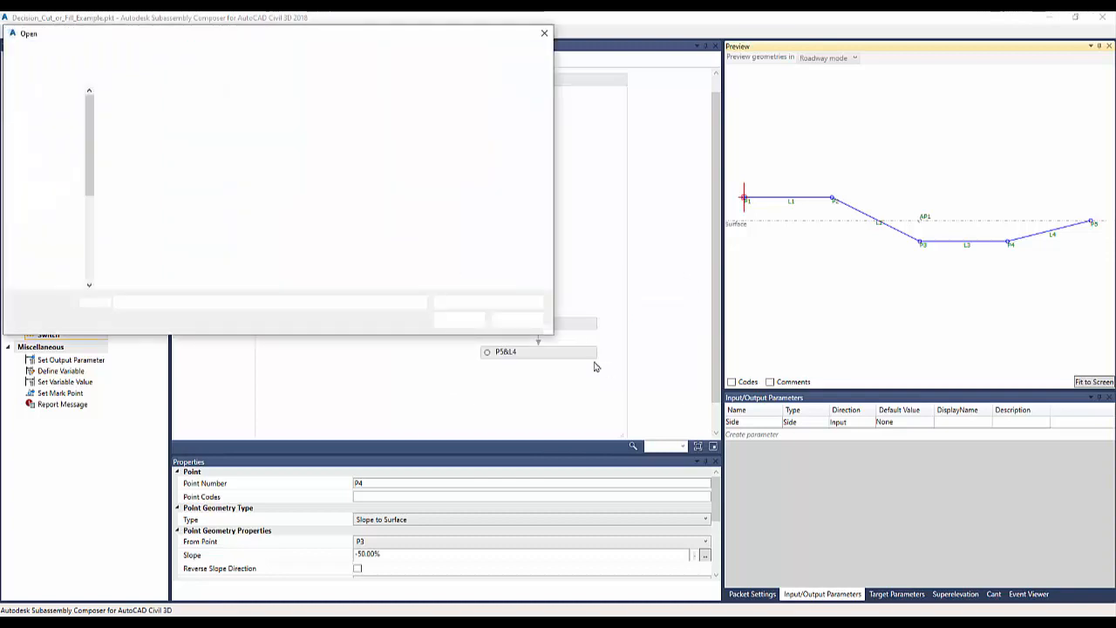
pyautogui.click(286, 56)
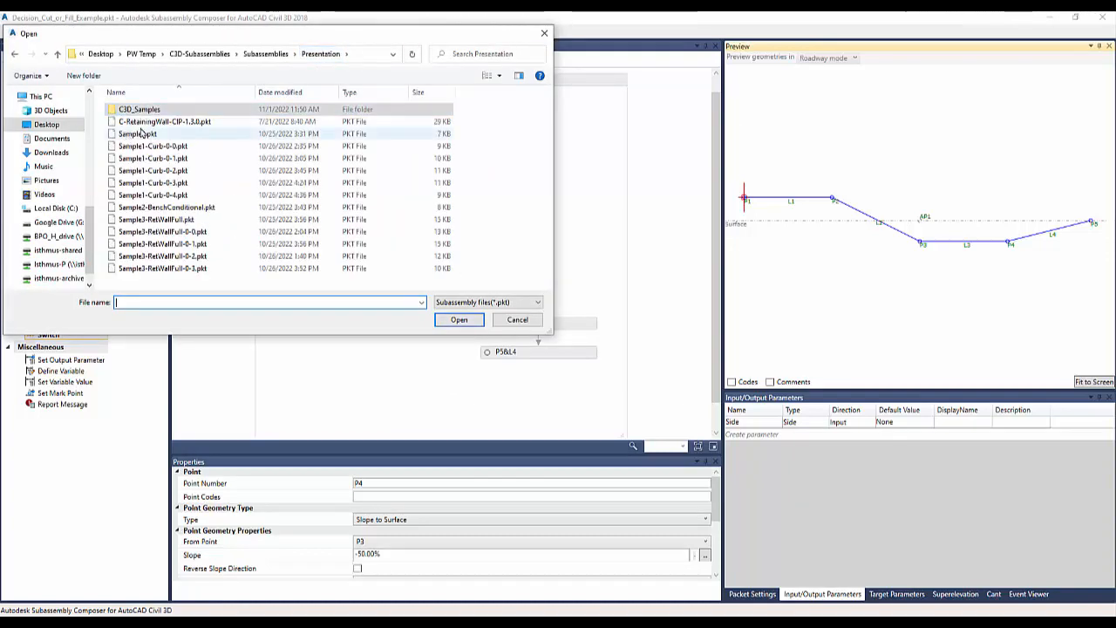
pyautogui.doubleClick(224, 232)
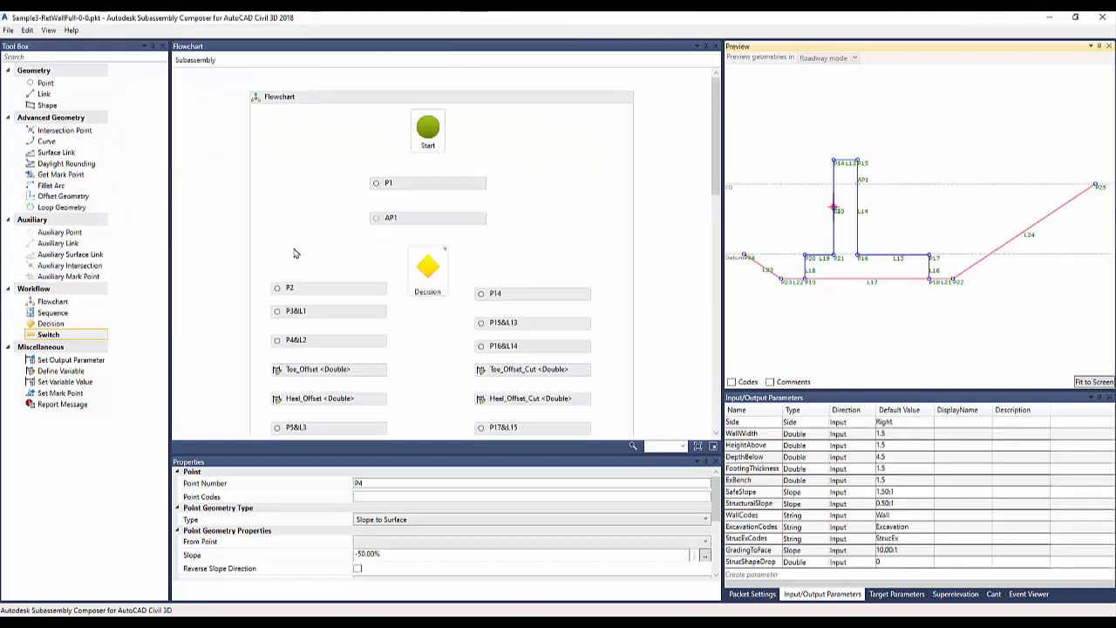
# Step: Open the subassembly file Sample1-Curb-0-0.pkt
pyautogui.click(8, 30)
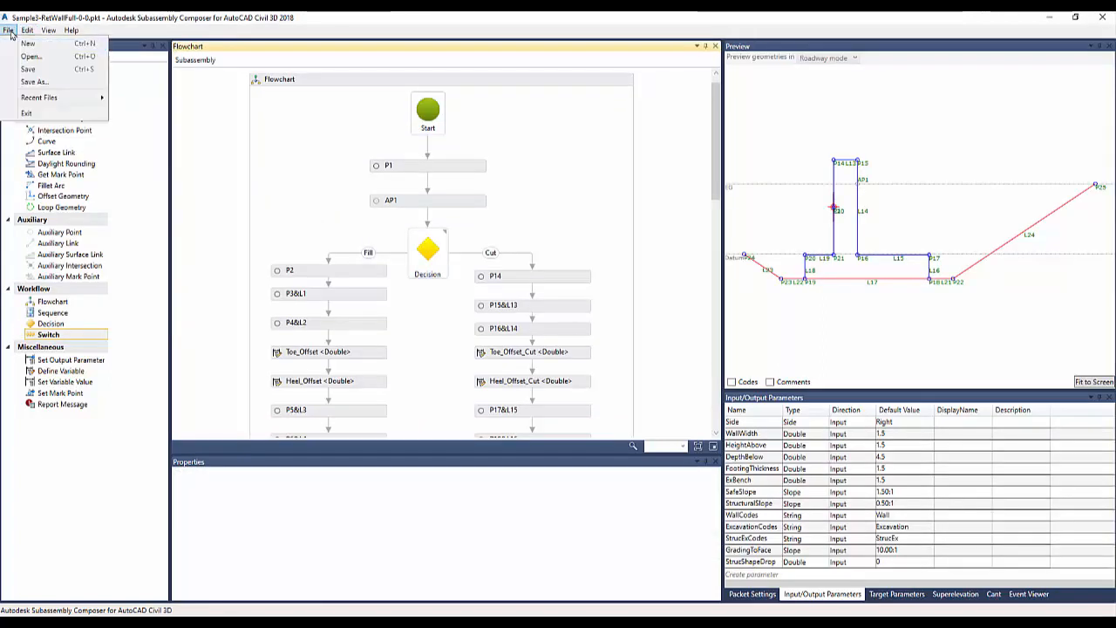
pyautogui.click(24, 56)
pyautogui.click(172, 147)
pyautogui.doubleClick(173, 147)
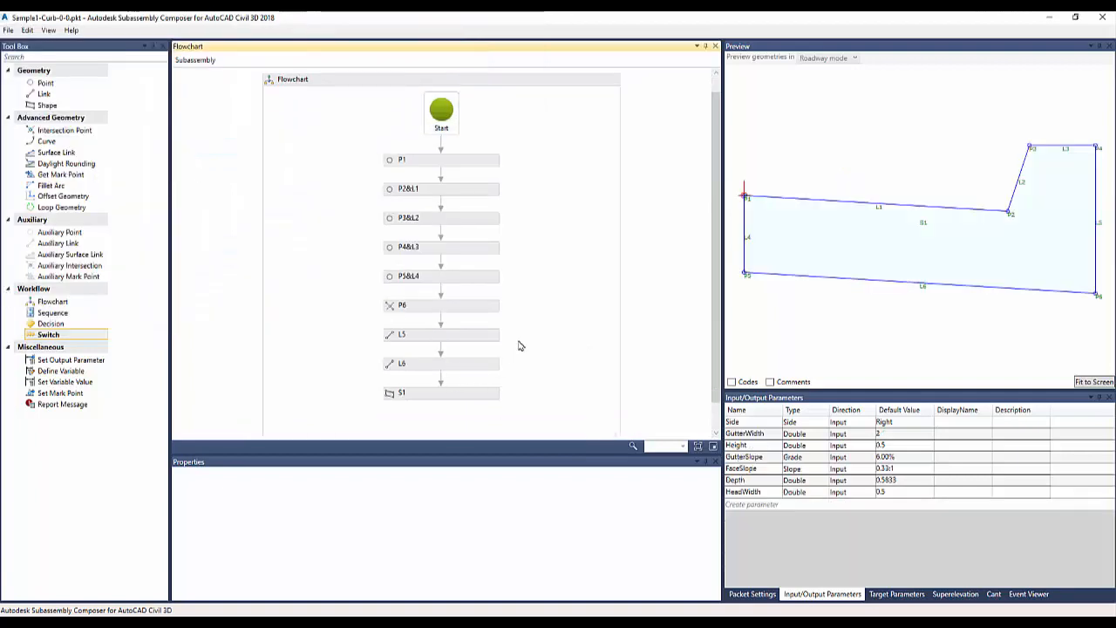
# Step: Inspect the properties and component links of curb shape S1 from the preview, and clear the selection
pyautogui.click(877, 247)
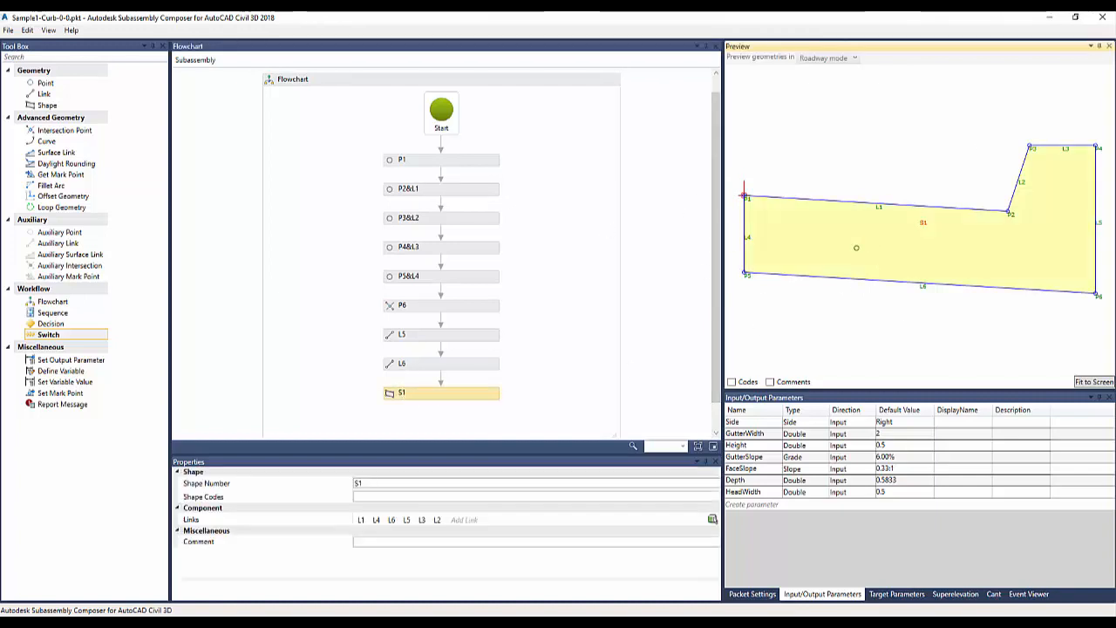
pyautogui.click(545, 241)
pyautogui.moveTo(902, 180)
pyautogui.mouseDown(button='middle')
pyautogui.moveTo(915, 197)
pyautogui.moveTo(907, 193)
pyautogui.mouseUp(button='middle')
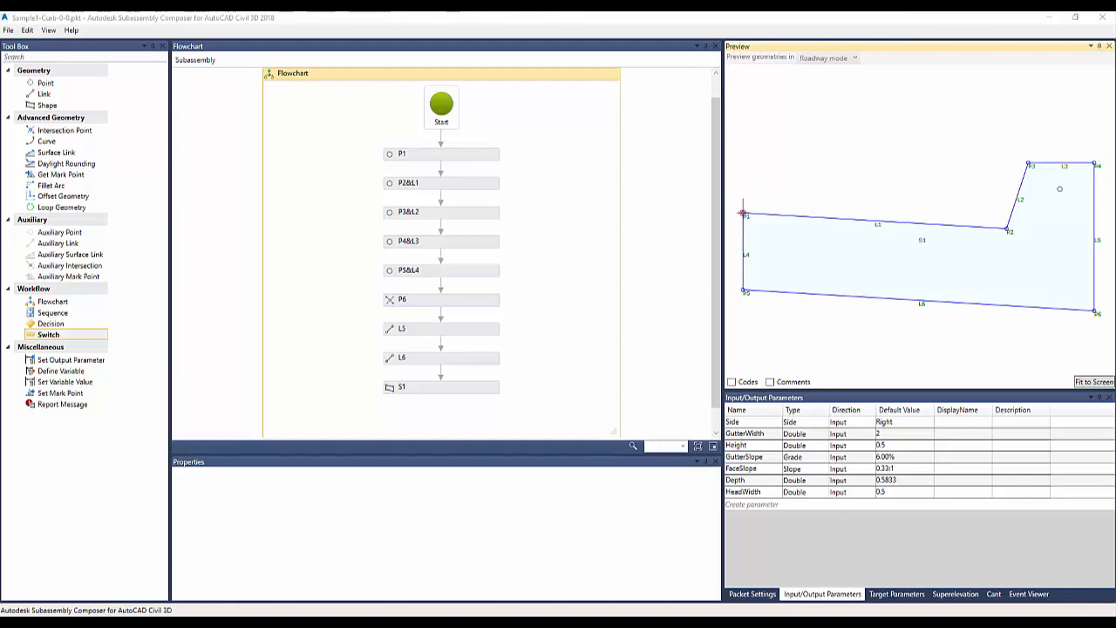
# Step: Open the subassembly file Sample1-Curb-0-1.pkt
pyautogui.click(12, 32)
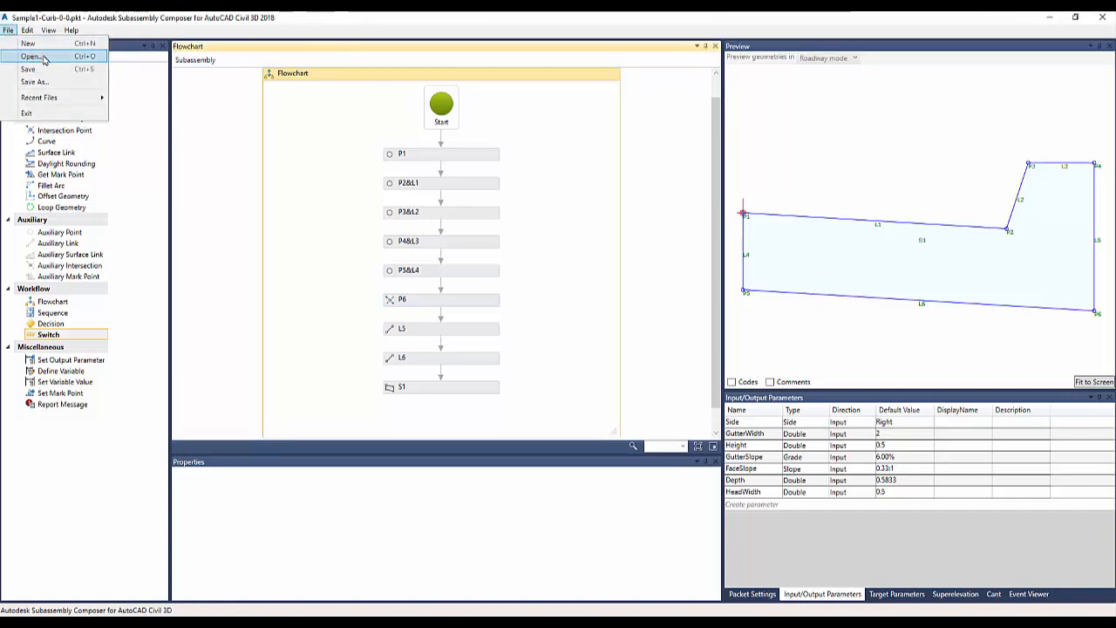
pyautogui.click(45, 57)
pyautogui.click(199, 159)
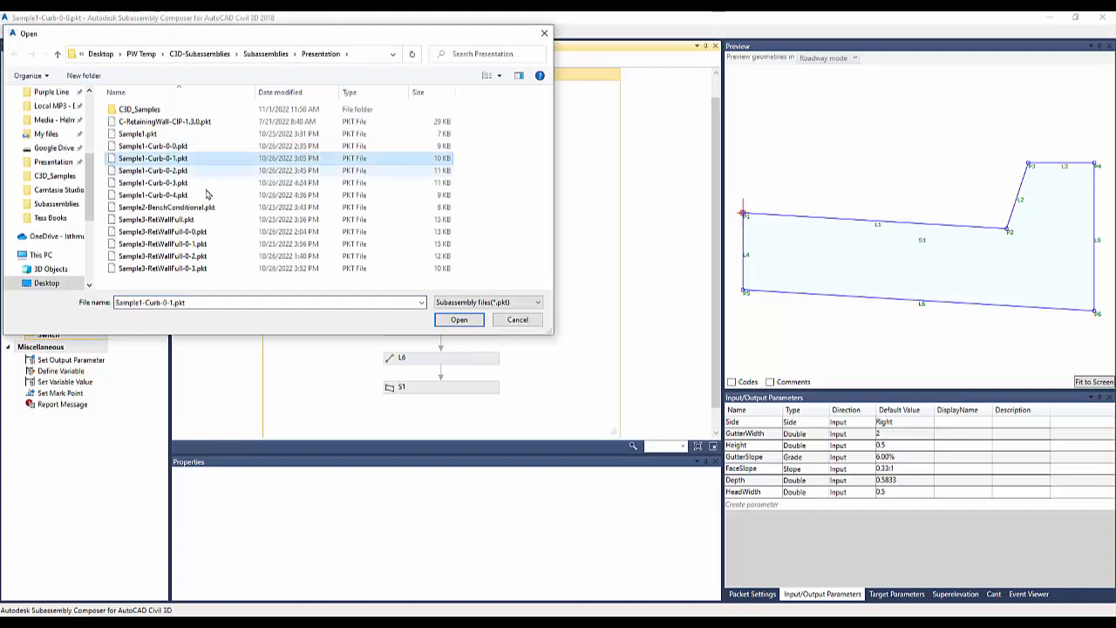
pyautogui.click(452, 323)
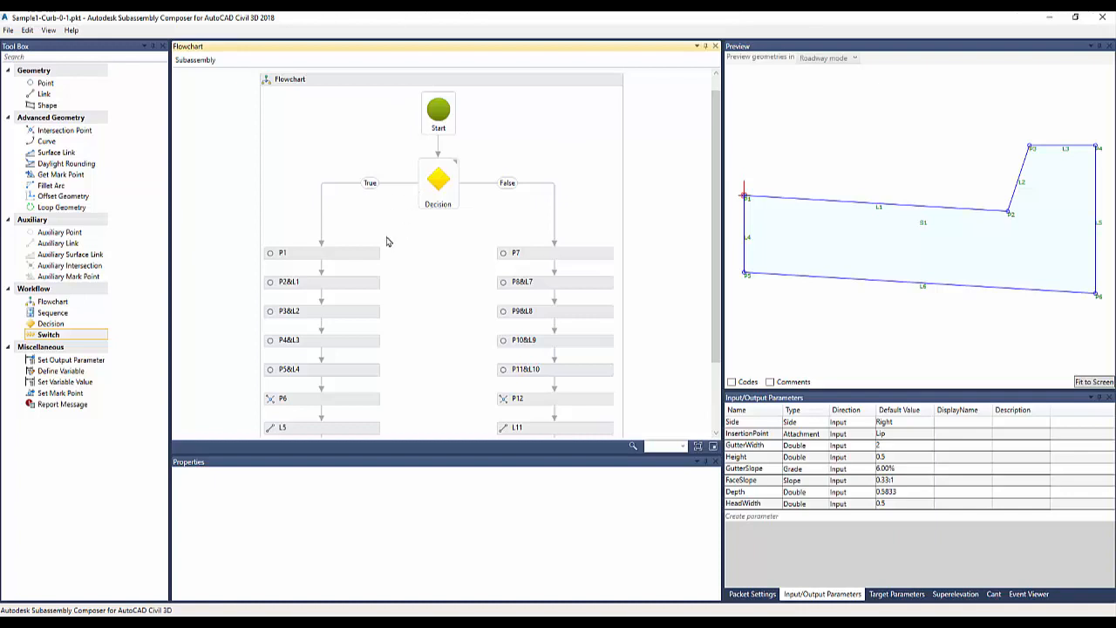
# Step: Review the Decision's True and False branches, and set the InsertionPoint parameter's default value to Gutter
pyautogui.moveTo(443, 179)
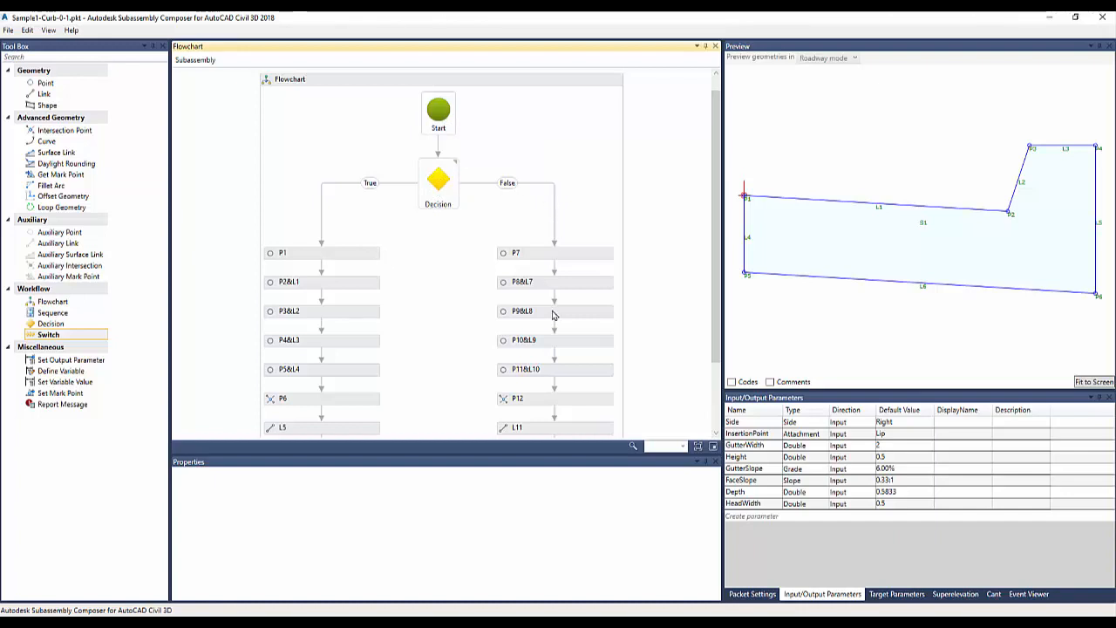
pyautogui.scroll(-3, 553, 310)
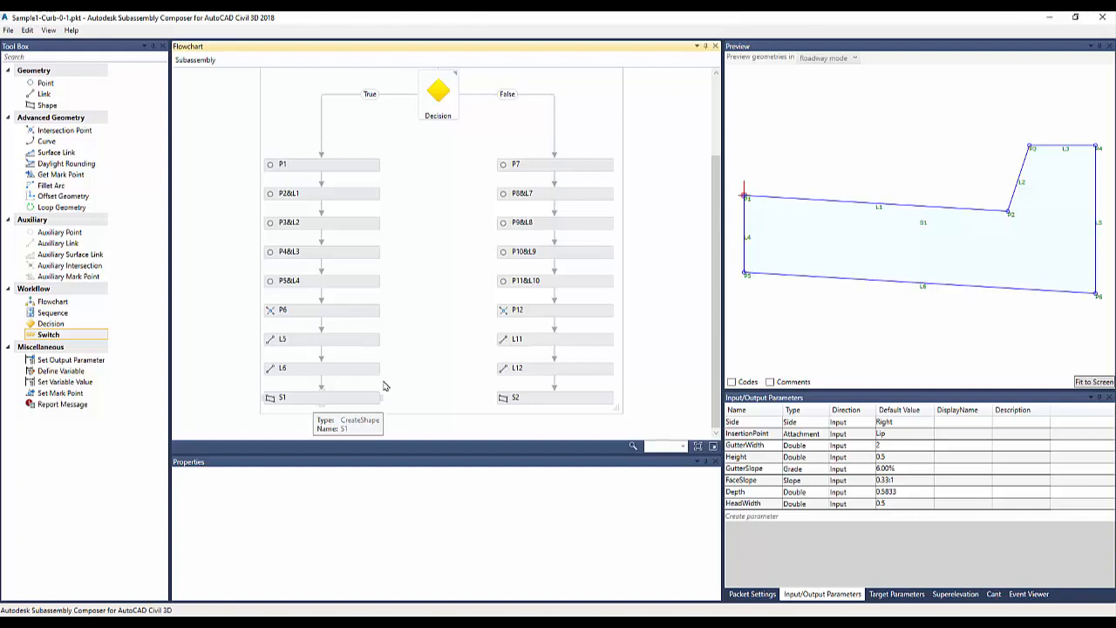
pyautogui.scroll(2, 417, 271)
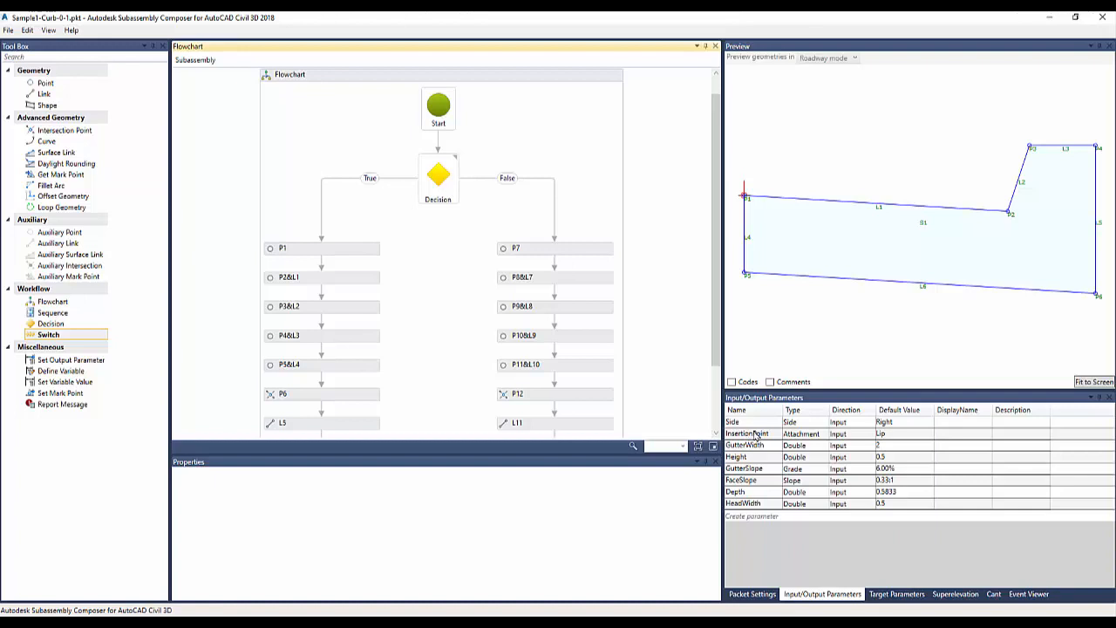
pyautogui.click(898, 436)
pyautogui.click(929, 435)
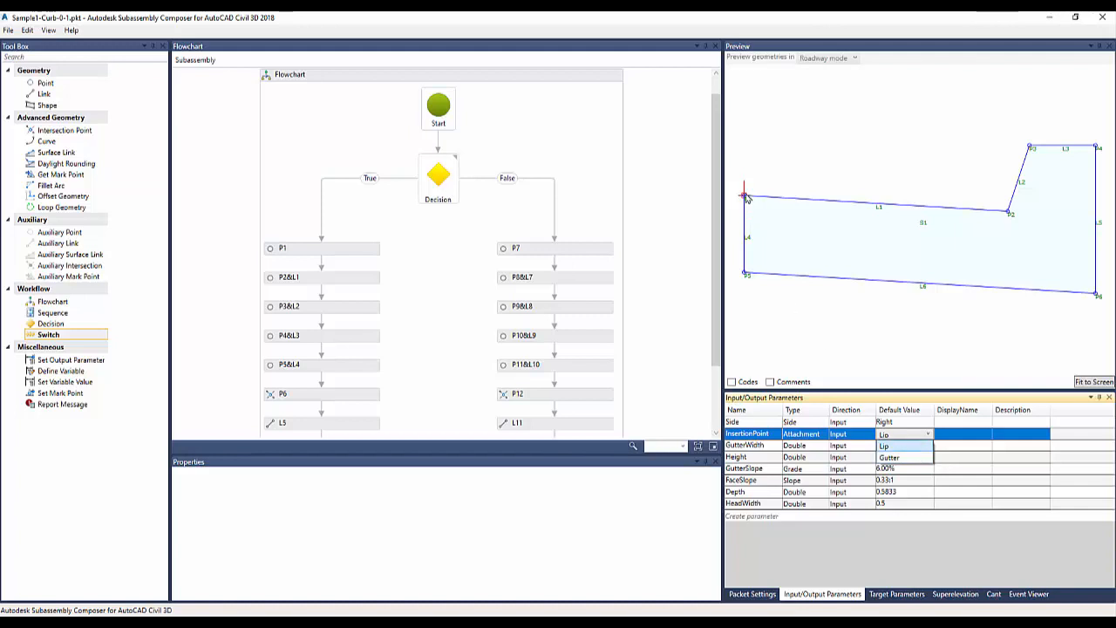
pyautogui.click(891, 456)
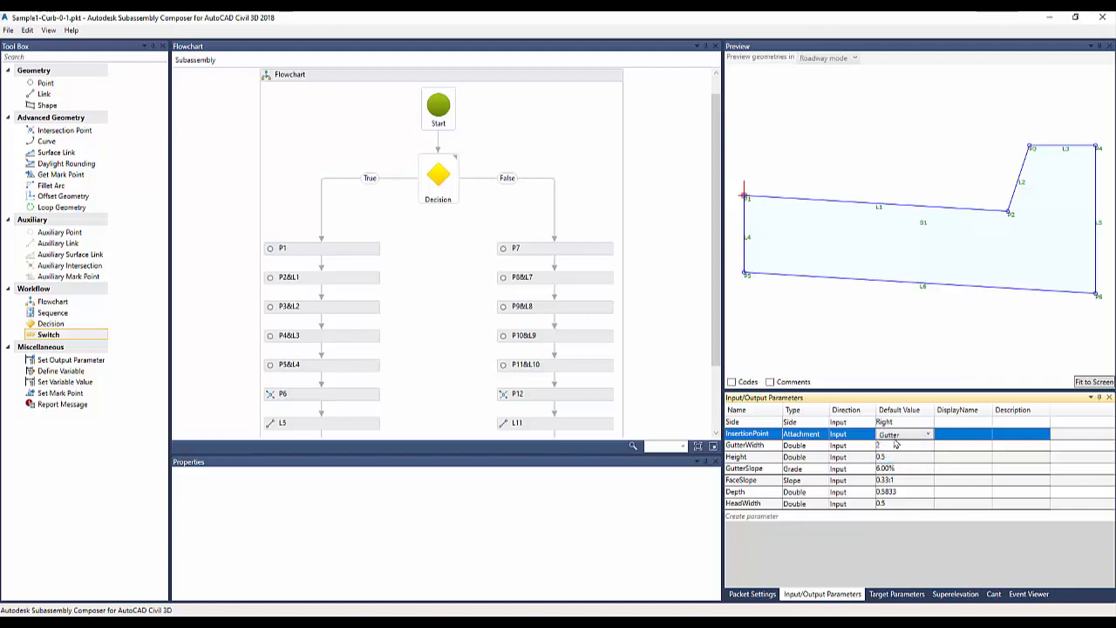
pyautogui.click(857, 341)
pyautogui.scroll(-1, 961, 291)
pyautogui.moveTo(954, 319); pyautogui.dragTo(925, 268, button='middle')
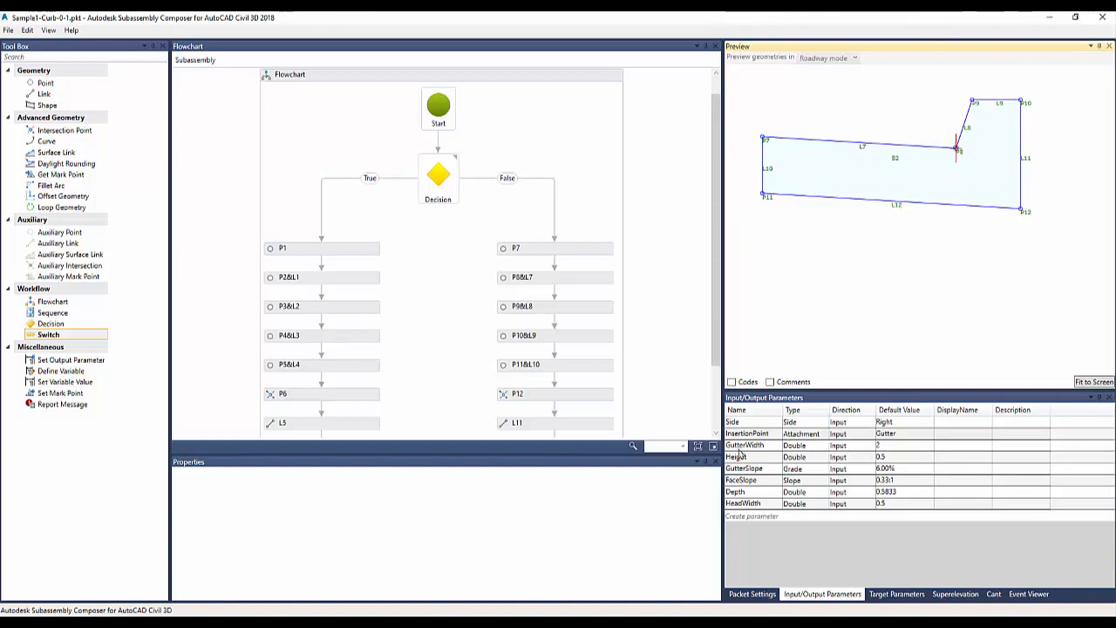
# Step: Set the InsertionPoint default value back to Lip and check point P4 at the curb's upper back corner in the preview
pyautogui.click(915, 435)
pyautogui.click(914, 435)
pyautogui.click(907, 456)
pyautogui.click(897, 296)
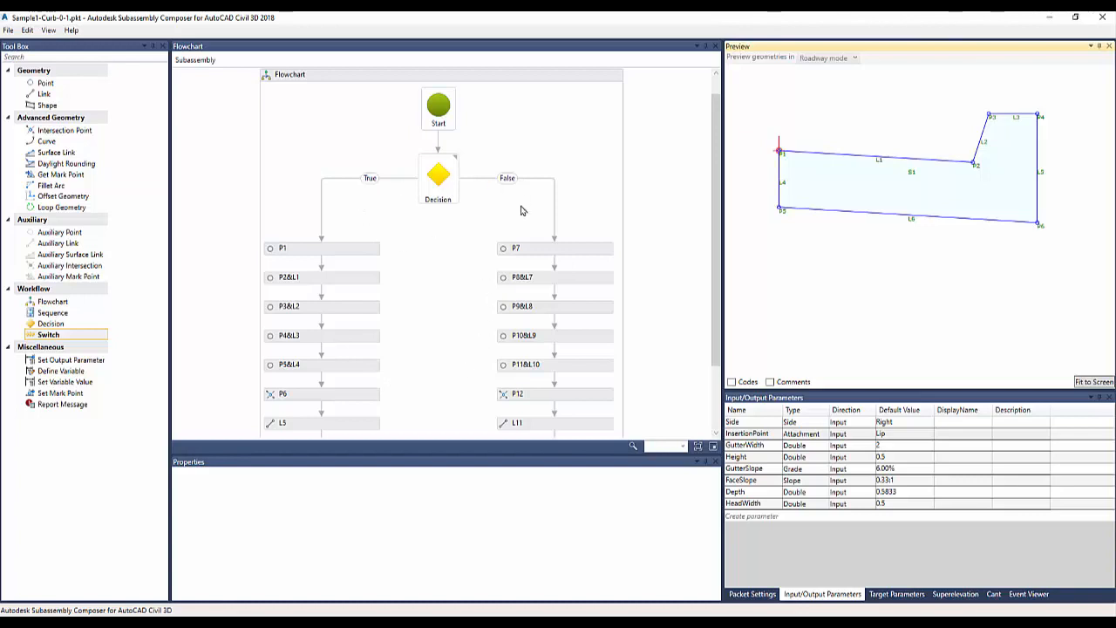
pyautogui.moveTo(445, 195)
pyautogui.click(1038, 116)
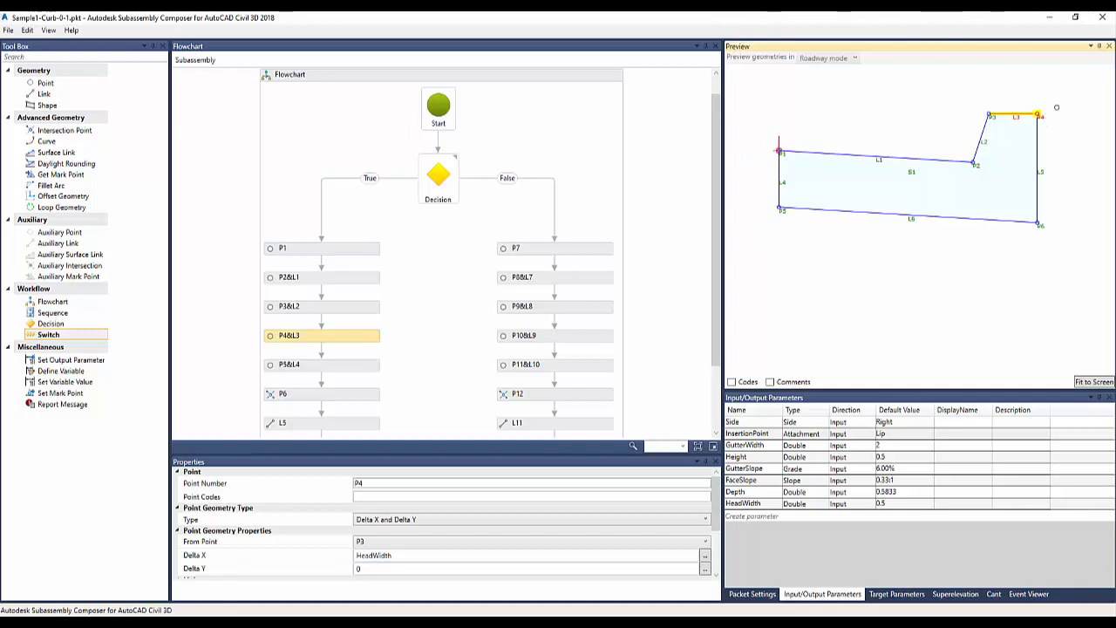
pyautogui.click(930, 372)
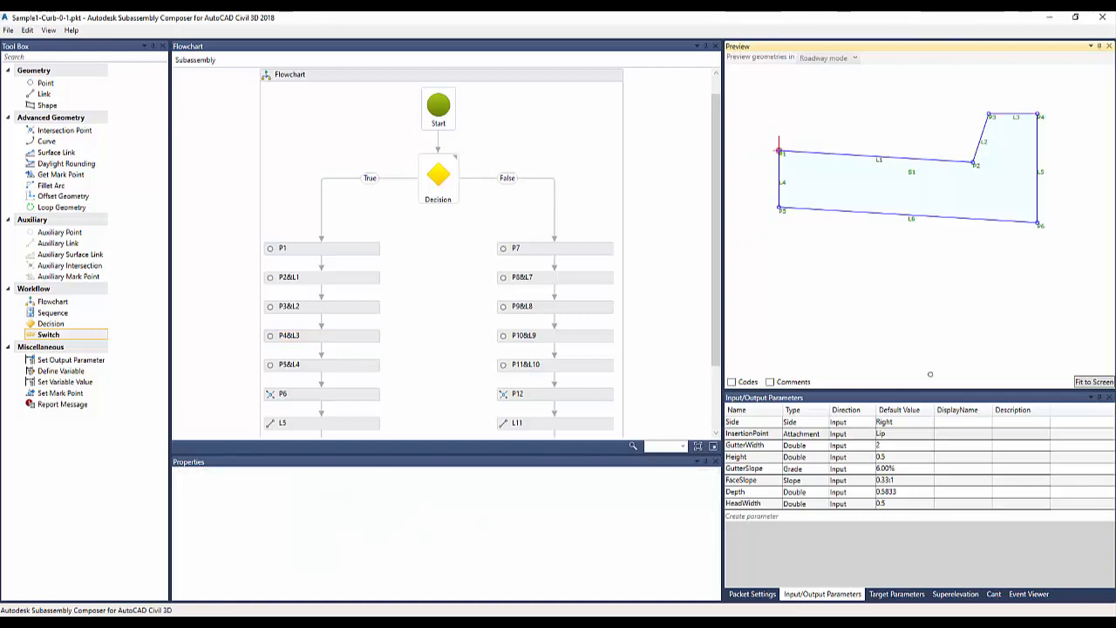
# Step: Switch the InsertionPoint default value to Gutter again to preview the False branch geometry
pyautogui.click(915, 436)
pyautogui.click(911, 459)
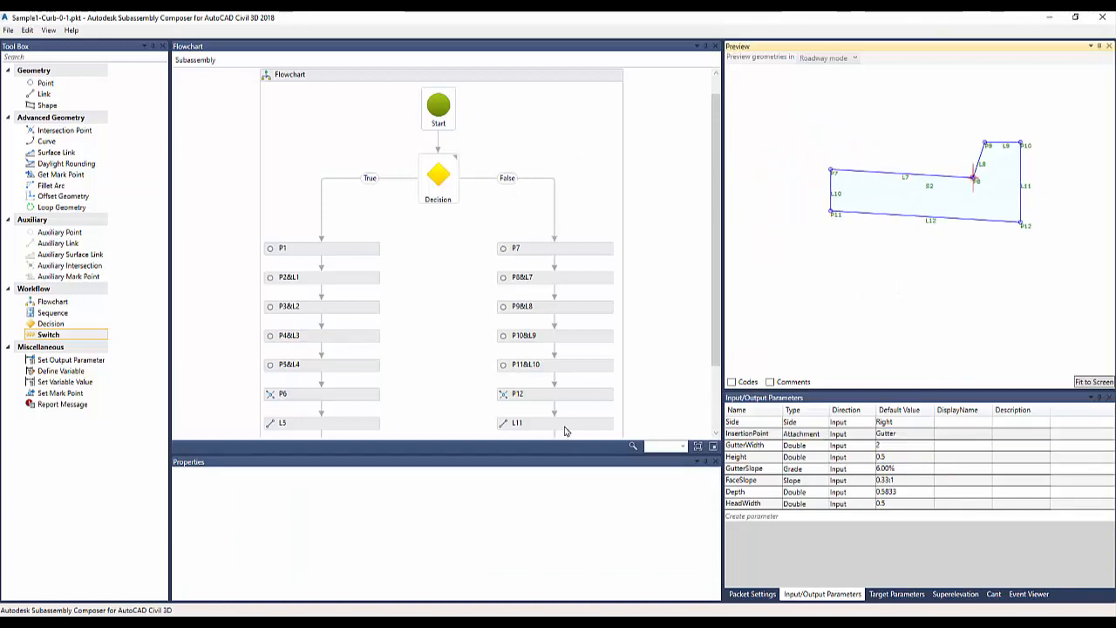
pyautogui.scroll(-1, 549, 284)
pyautogui.scroll(-1, 540, 241)
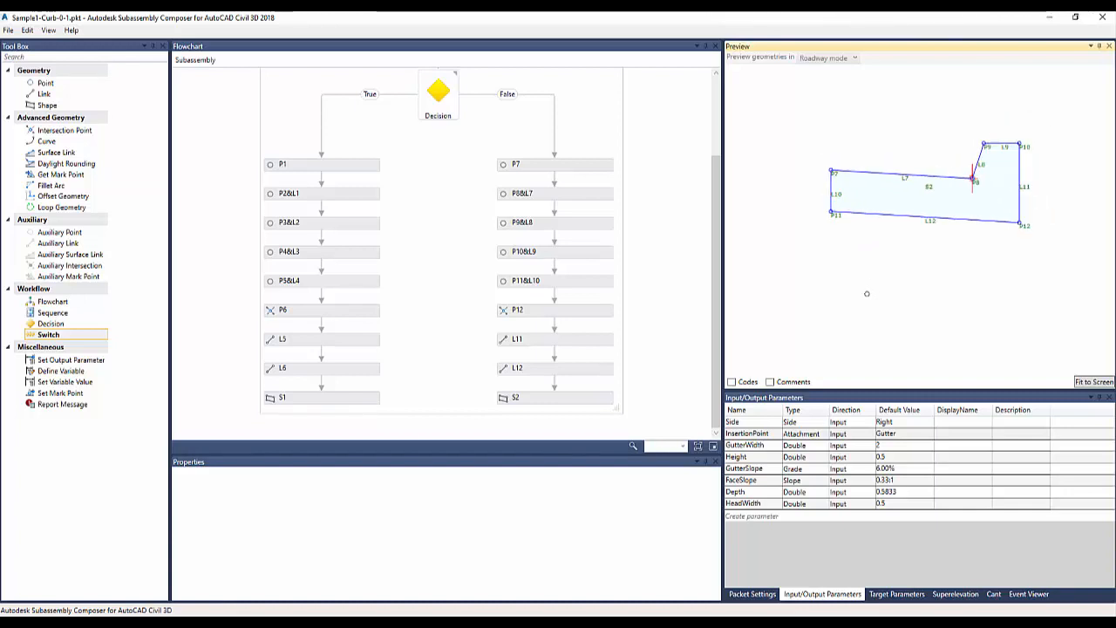
pyautogui.scroll(-1, 867, 292)
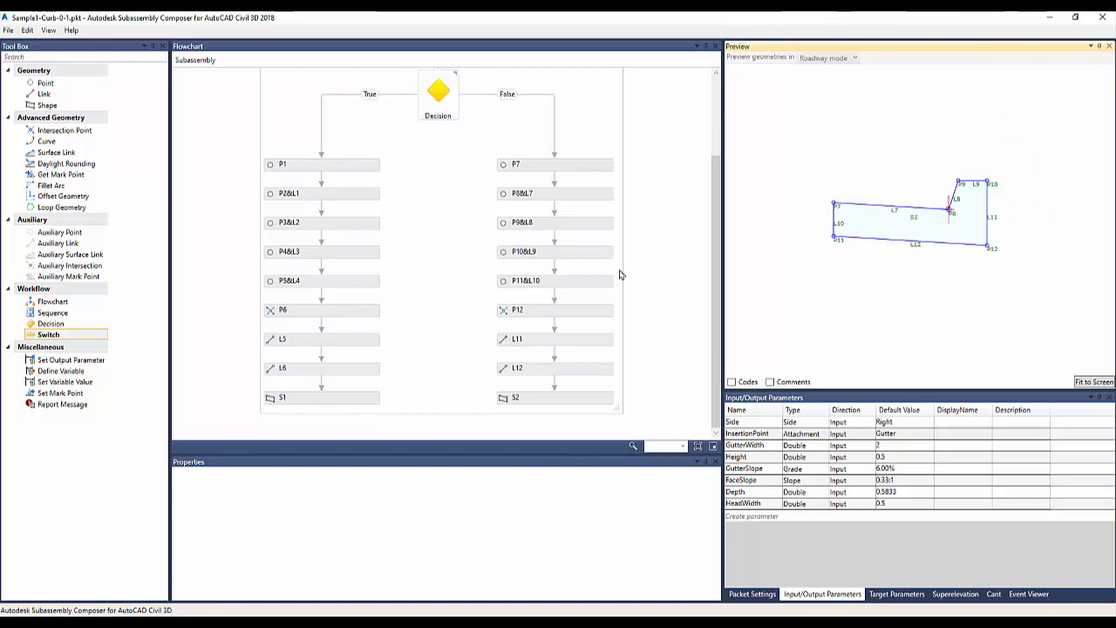
# Step: Inspect the point geometry properties of P7 and P8&L7 in the Decision's False branch
pyautogui.scroll(3, 461, 267)
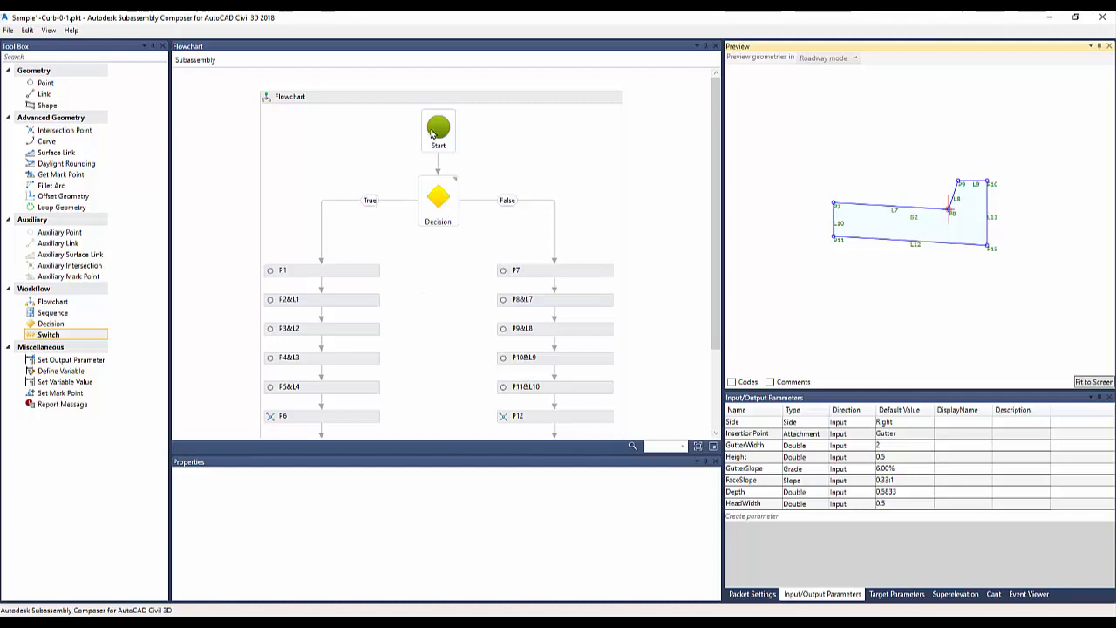
pyautogui.scroll(-3, 555, 270)
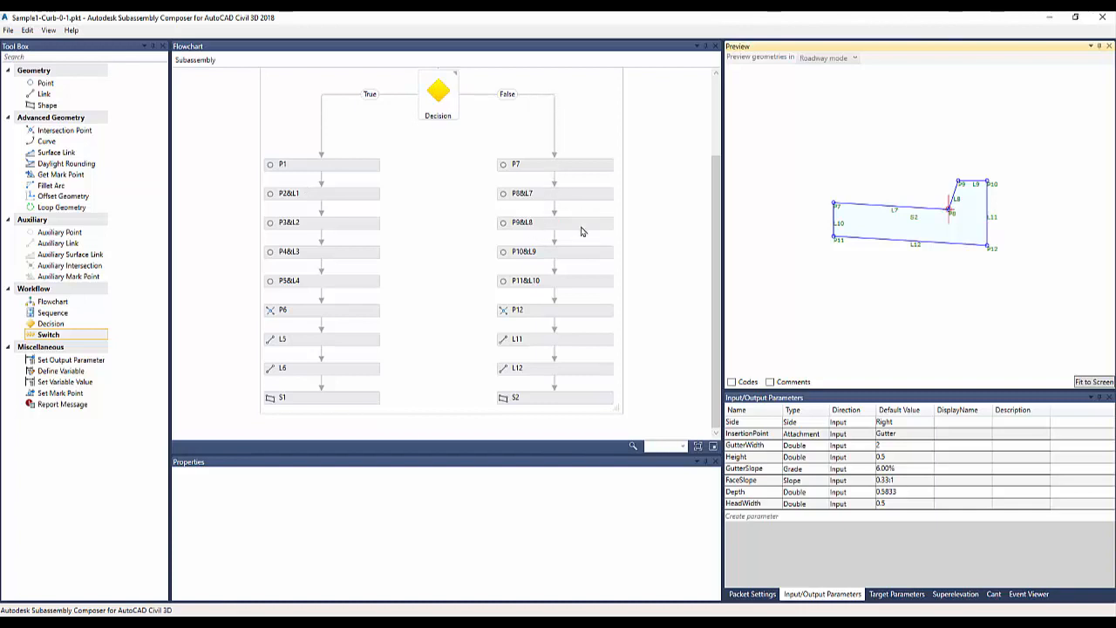
pyautogui.click(532, 168)
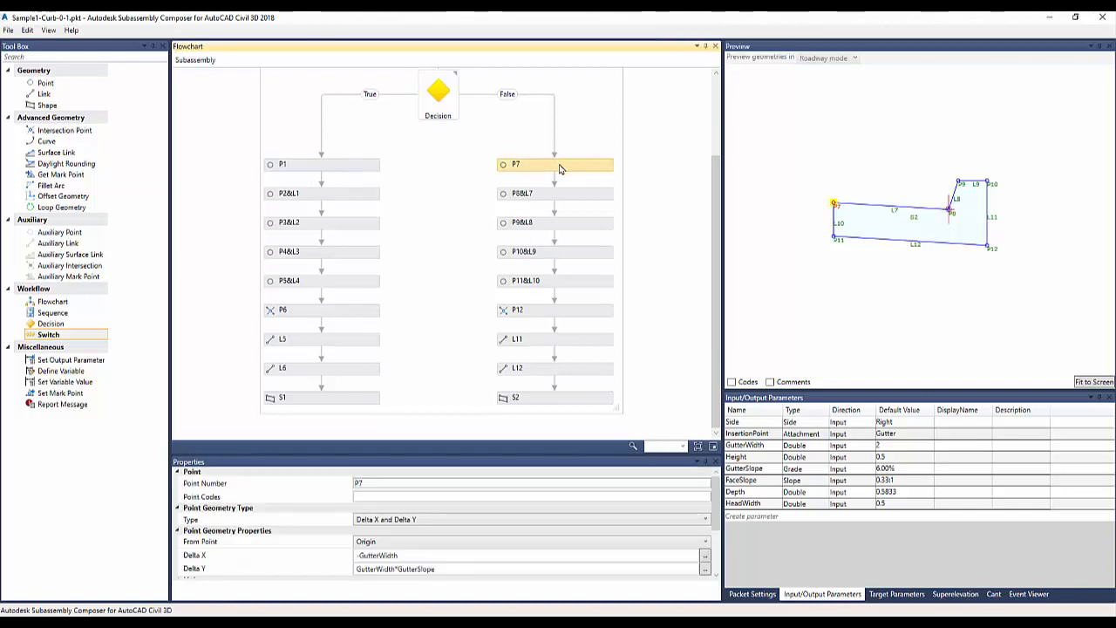
pyautogui.click(580, 196)
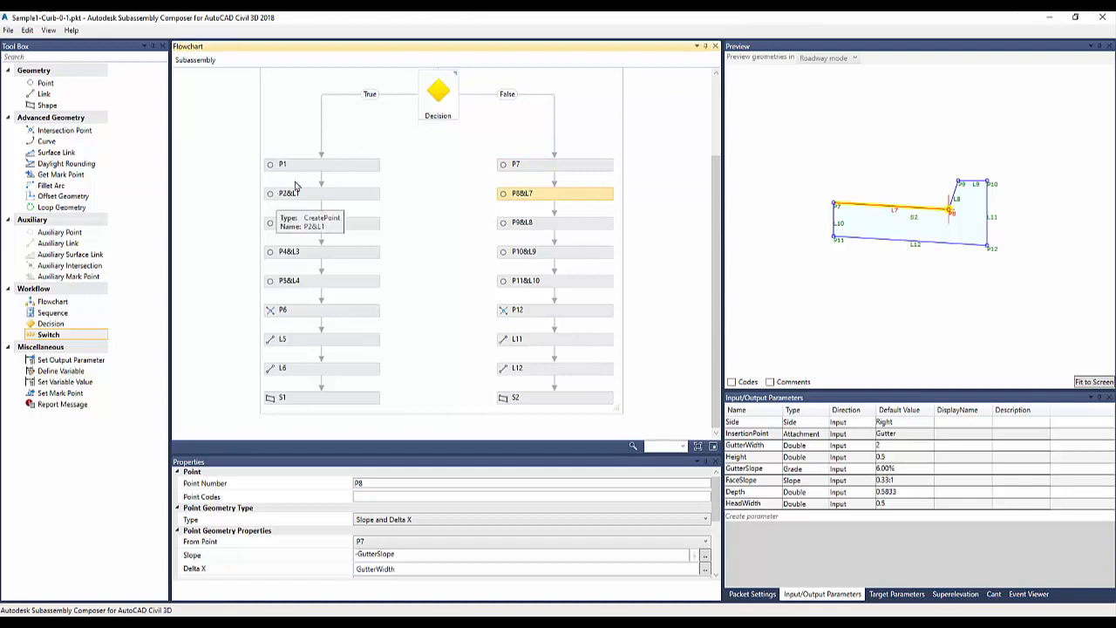
pyautogui.click(426, 272)
pyautogui.scroll(2, 420, 272)
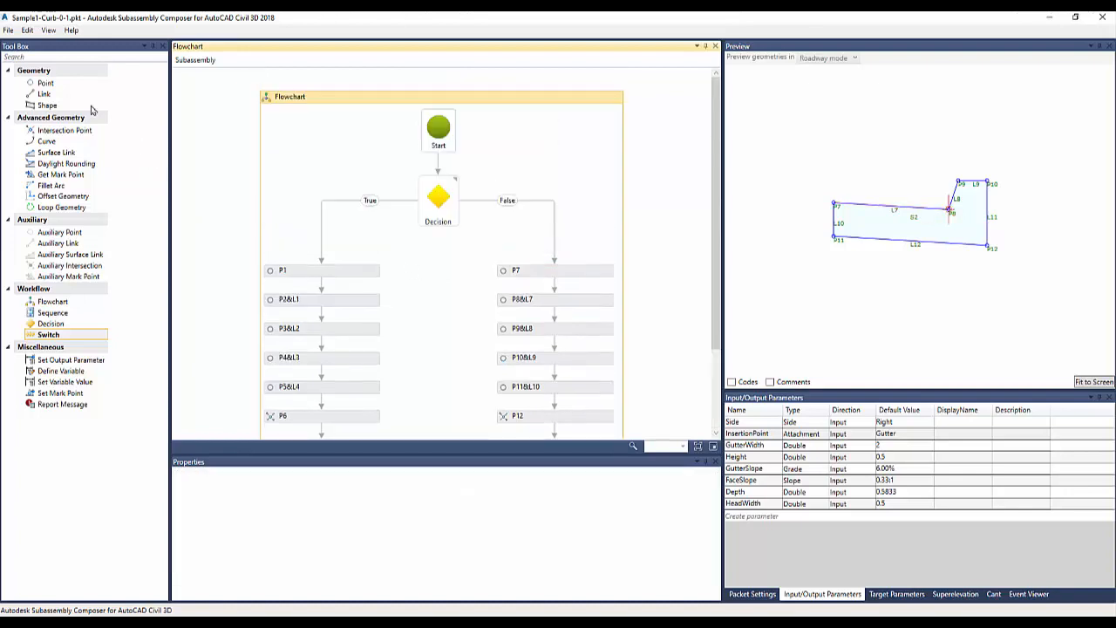
# Step: Open Sample1-Curb-0-2.pkt from the Presentation folder, discarding the changes to the current subassembly
pyautogui.click(8, 30)
pyautogui.click(26, 56)
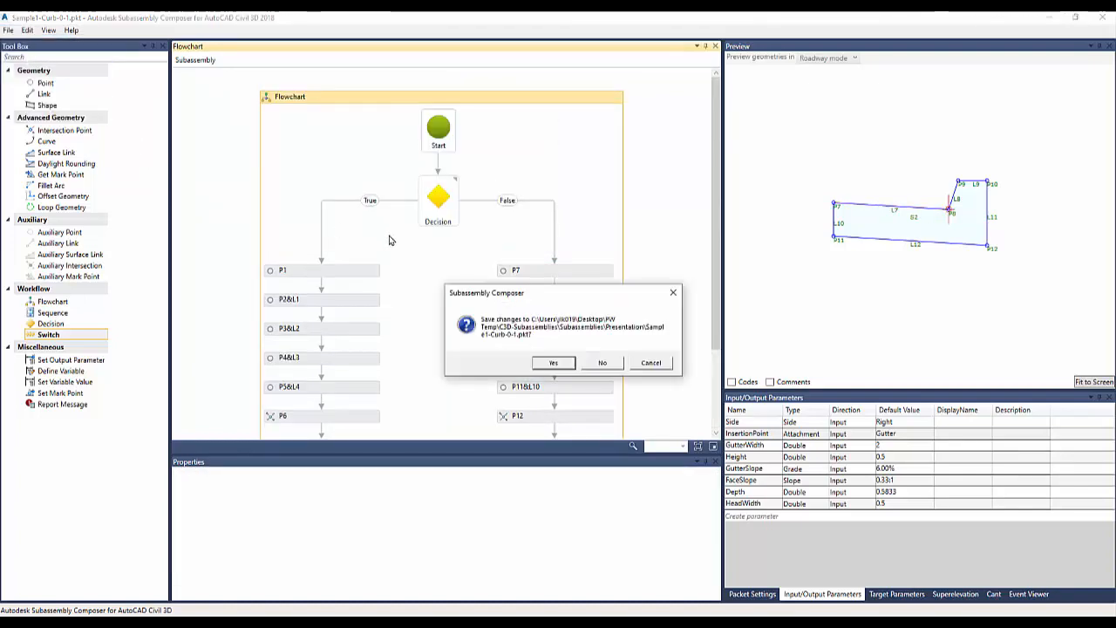
pyautogui.click(576, 369)
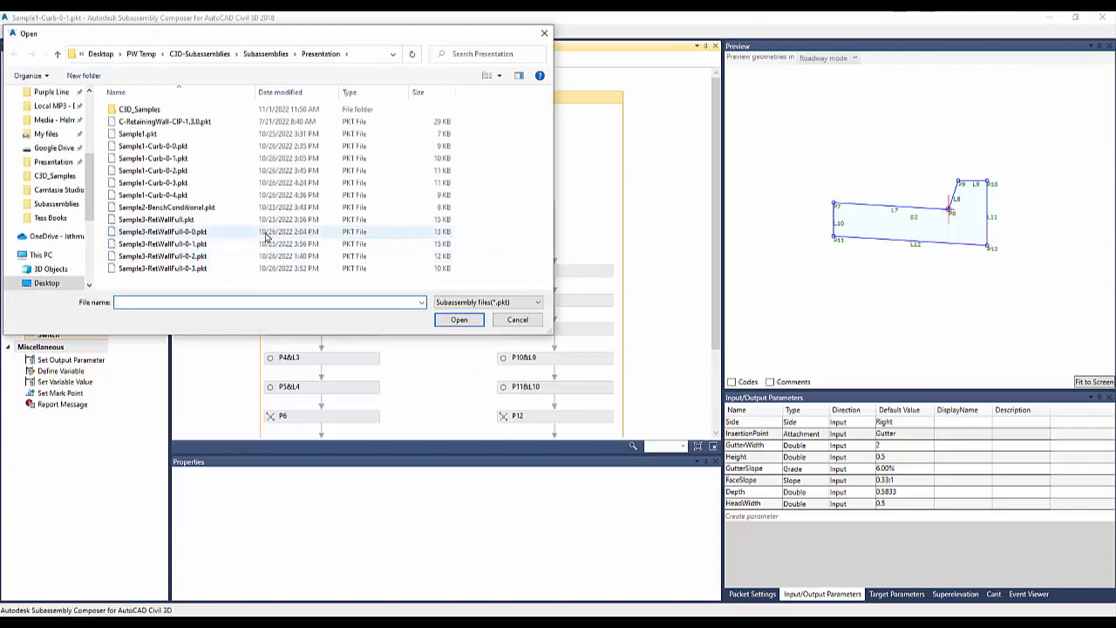
pyautogui.click(198, 171)
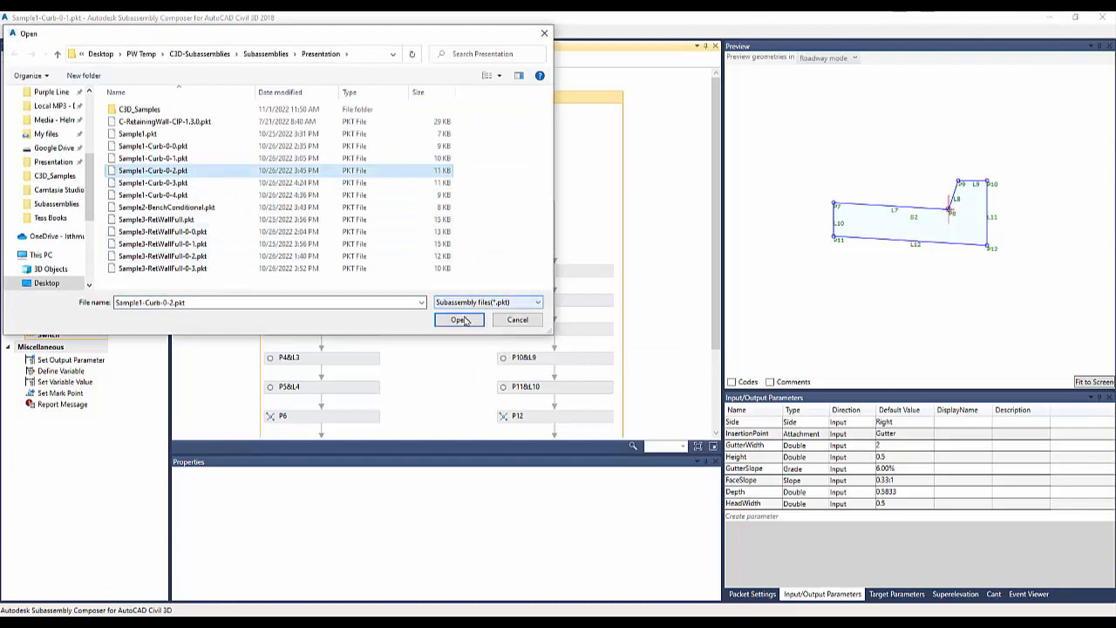
pyautogui.click(455, 319)
# Step: Review the two nested Decisions and the three geometry branches running from P1, P7 and P13 down to their shapes
pyautogui.scroll(-3, 398, 295)
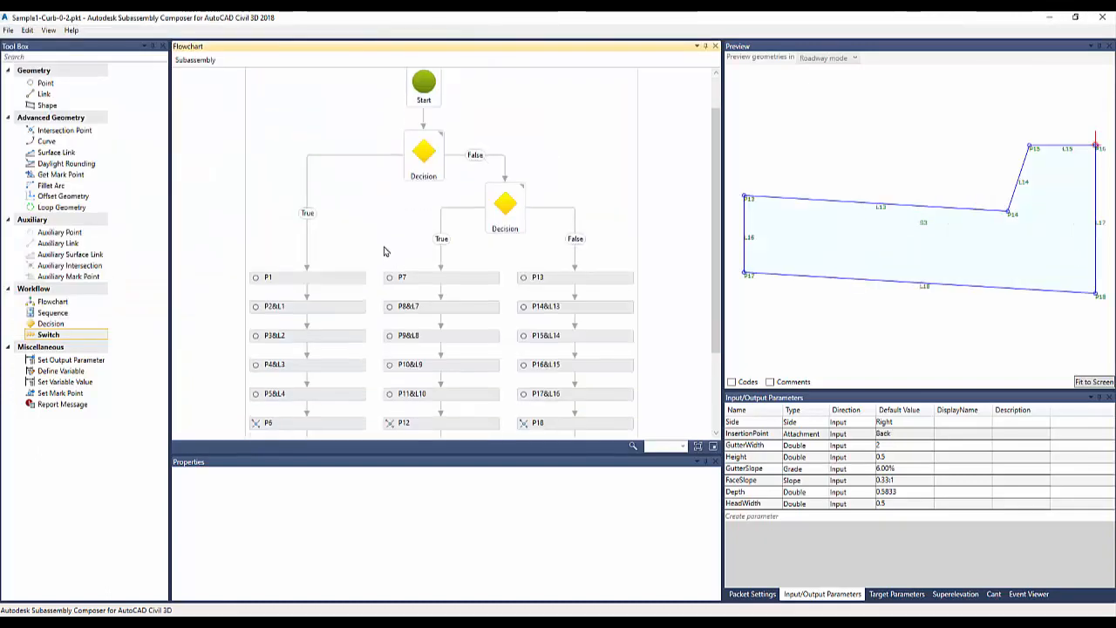
pyautogui.scroll(-5, 902, 256)
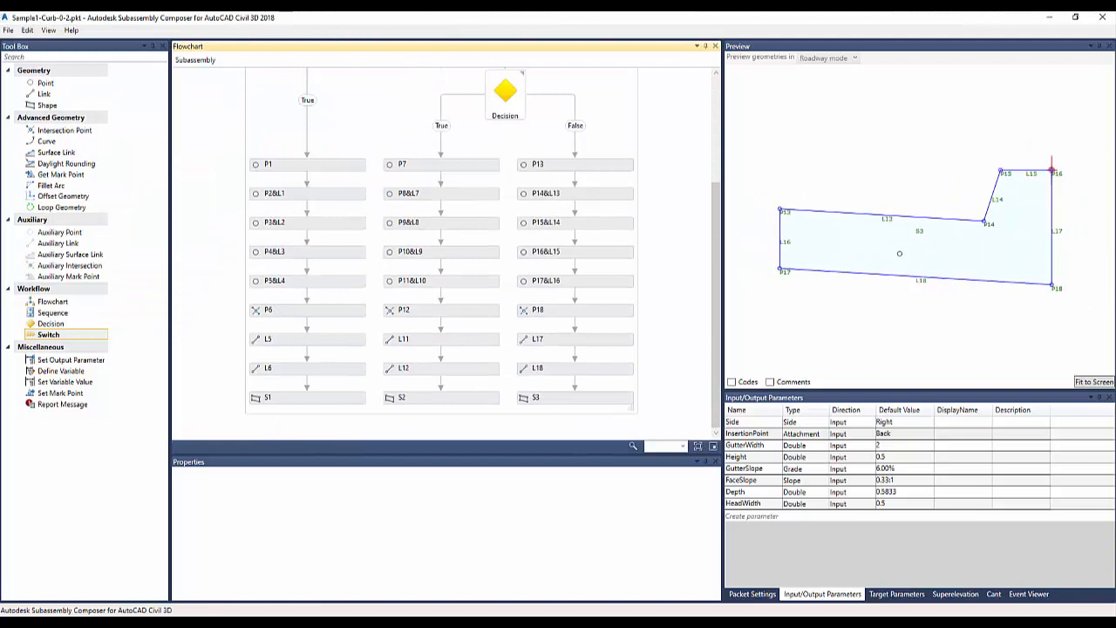
pyautogui.scroll(2, 574, 275)
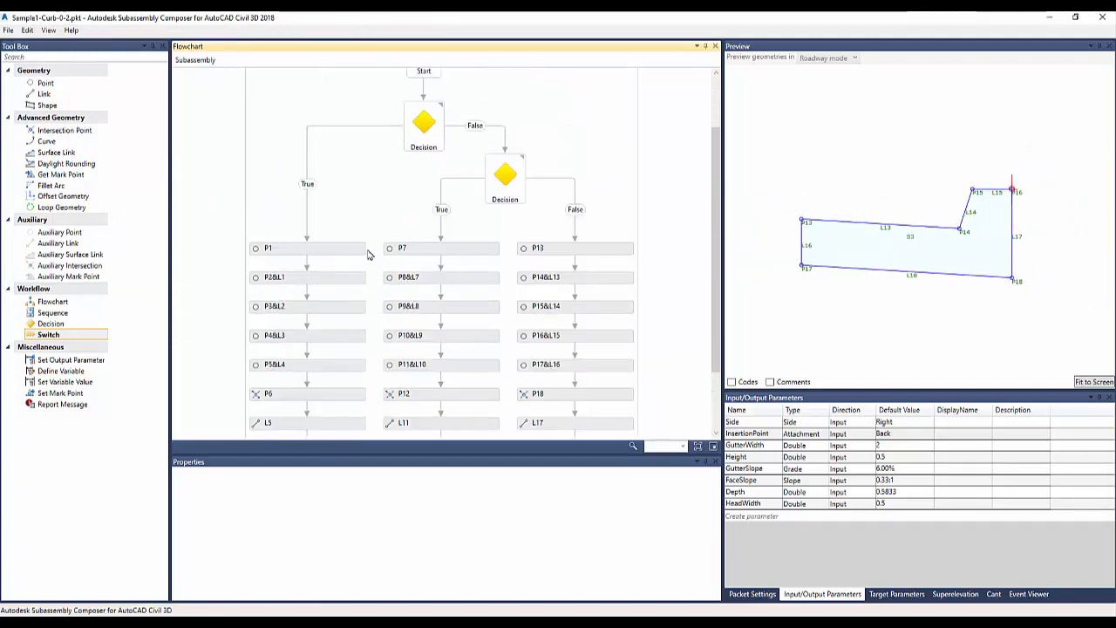
pyautogui.scroll(-2, 401, 244)
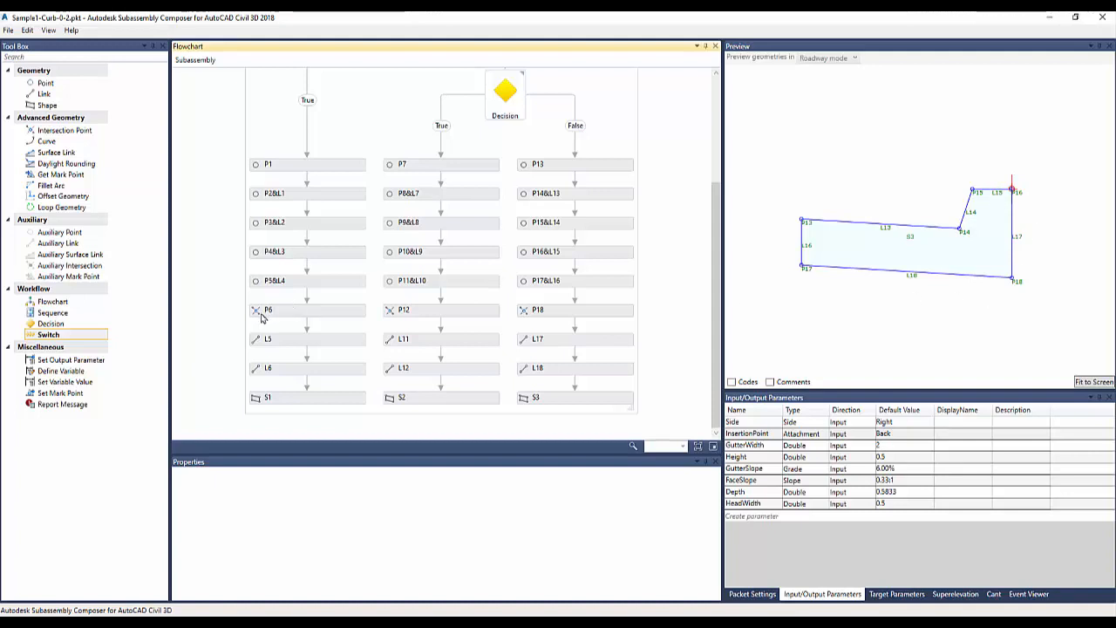
pyautogui.scroll(3, 313, 329)
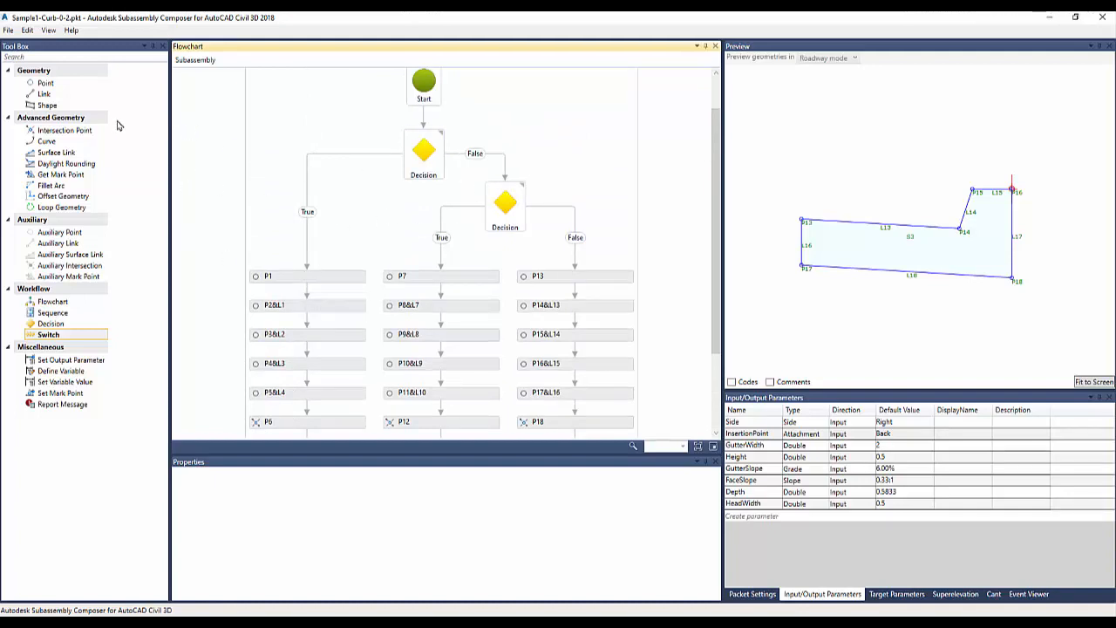
# Step: Open the next curb version, Sample1-Curb-0-3.pkt, from the Presentation folder
pyautogui.click(11, 32)
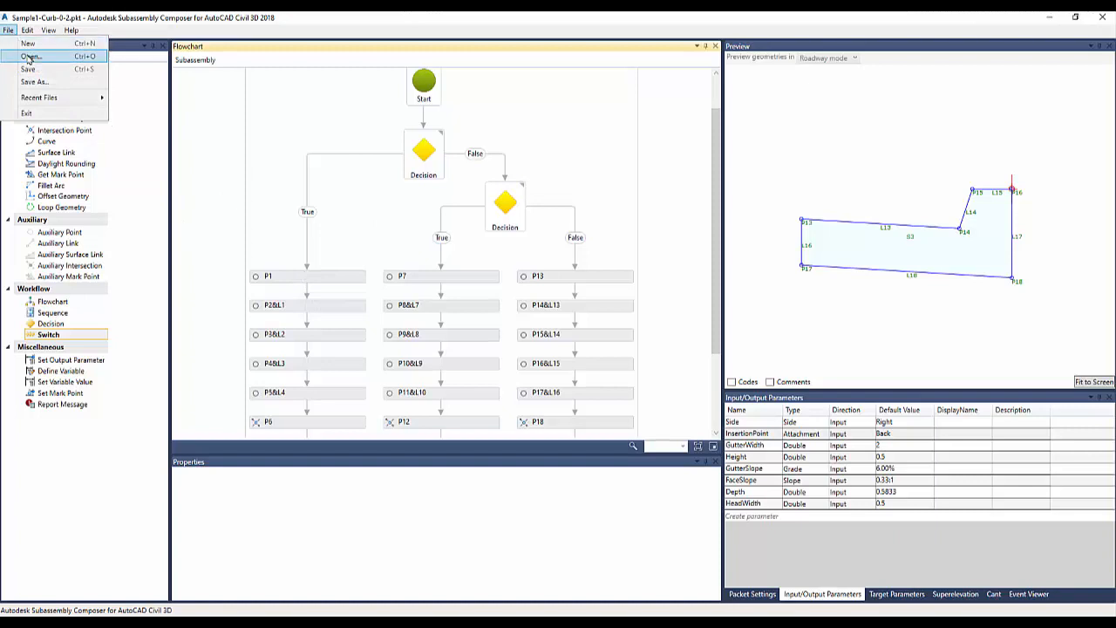
pyautogui.click(32, 56)
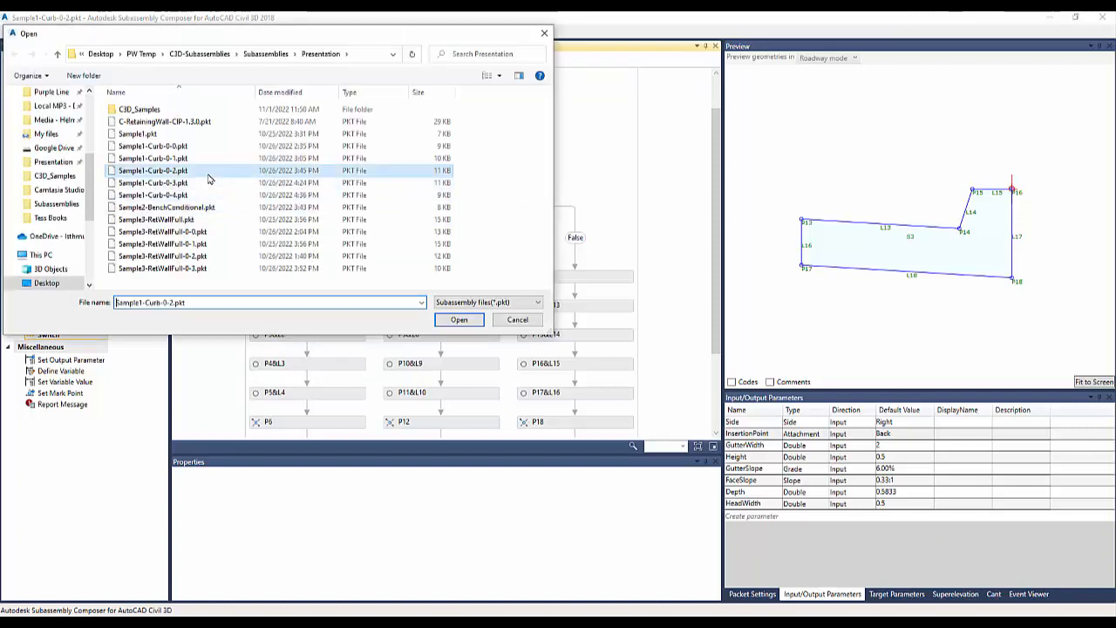
pyautogui.click(207, 182)
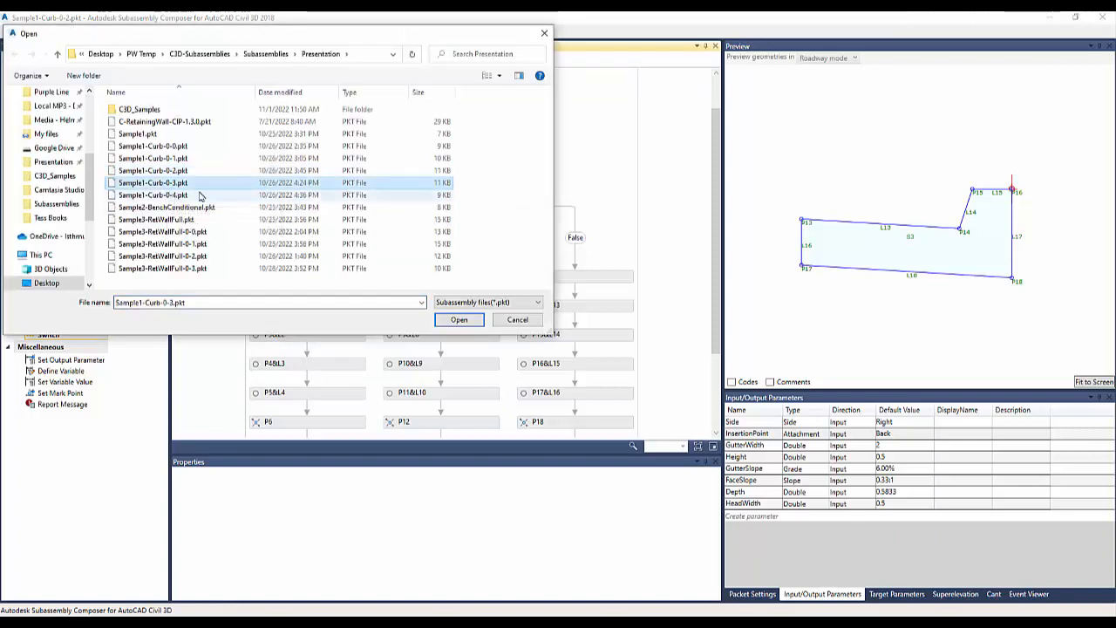
pyautogui.click(462, 320)
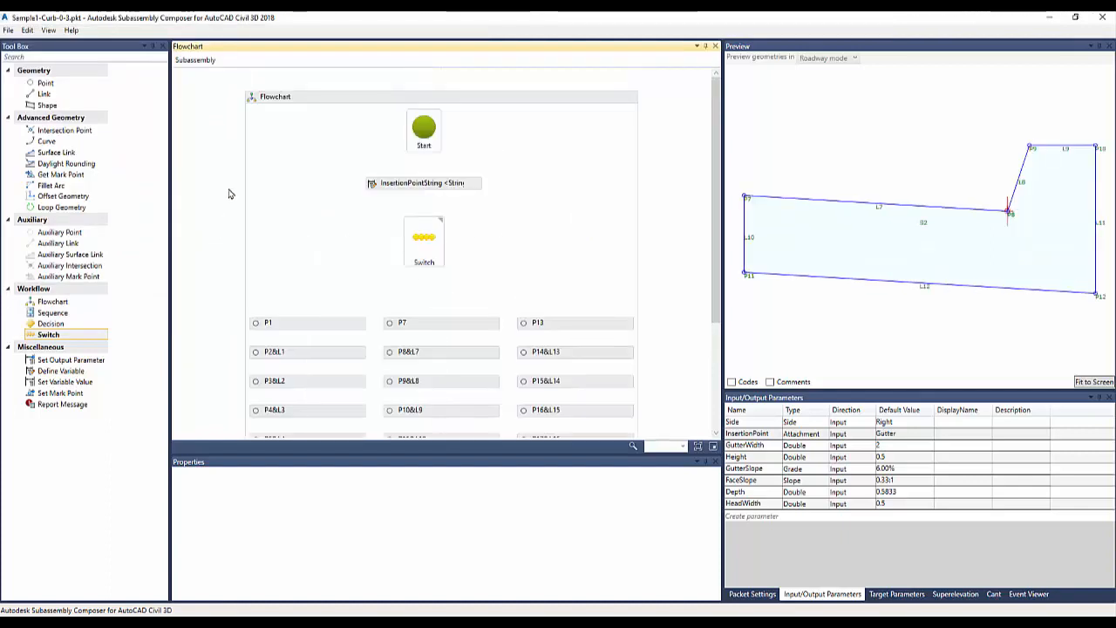
# Step: Open the Sample1-Curb-0-4.pkt subassembly from the Presentation folder
pyautogui.click(8, 29)
pyautogui.click(26, 56)
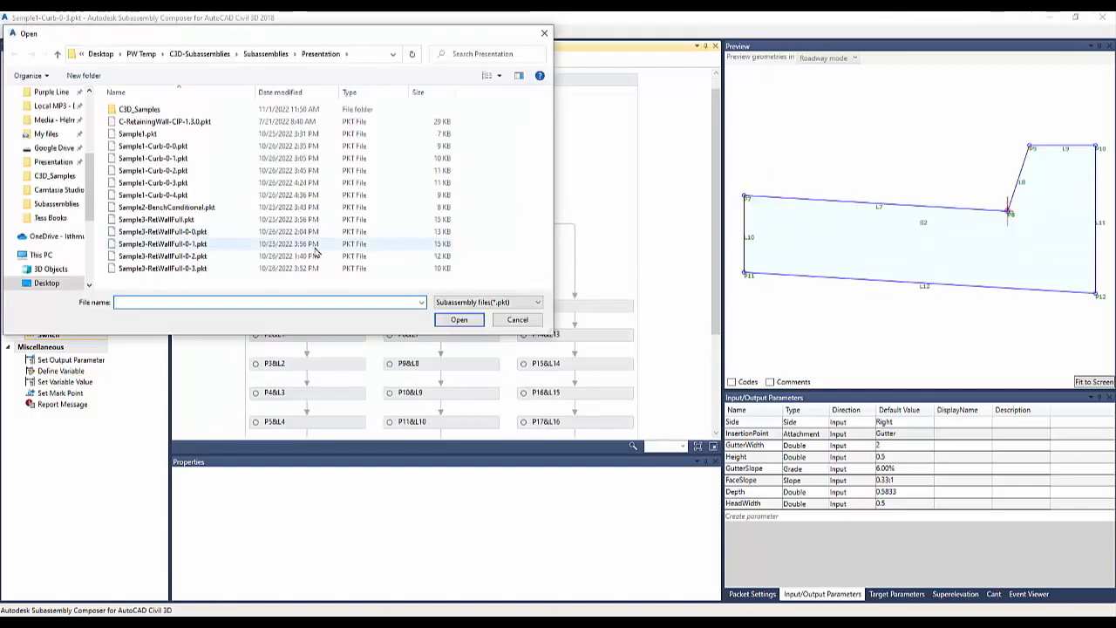
pyautogui.click(190, 195)
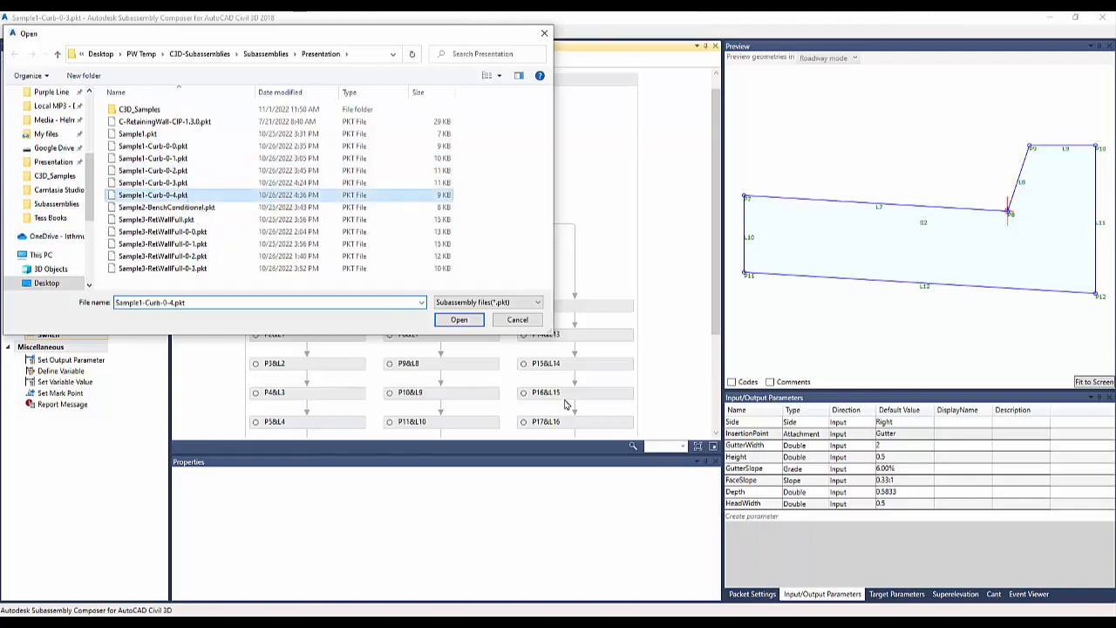
pyautogui.click(459, 320)
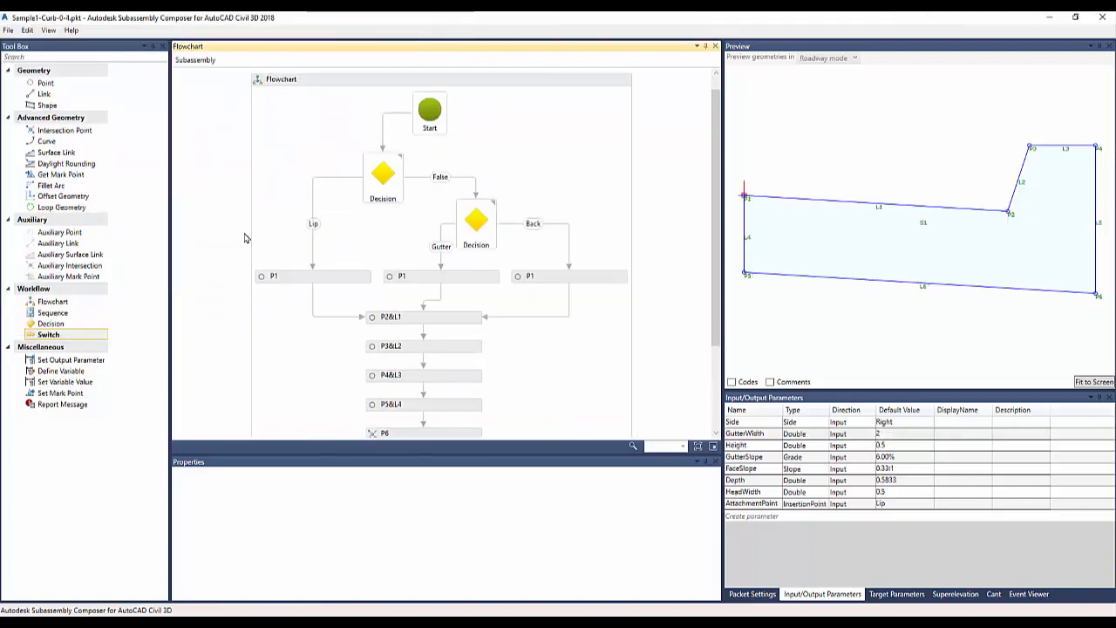
# Step: Examine the conditions and branch labels of both Decisions, the AttachmentPoint options, and the geometry properties of the Lip branch's P1
pyautogui.click(274, 191)
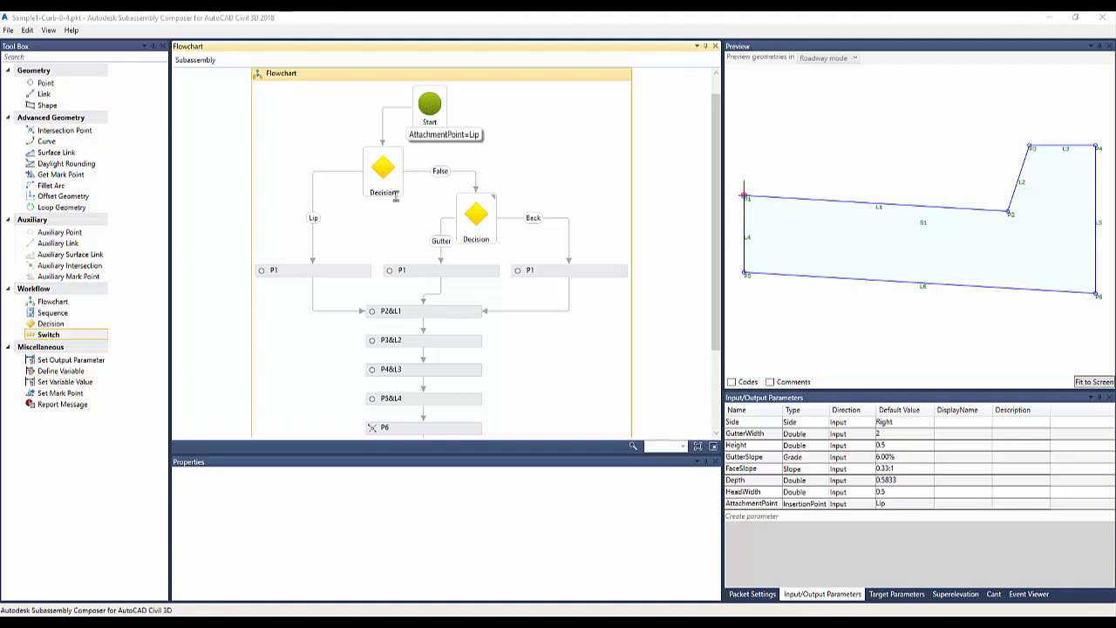
pyautogui.click(382, 172)
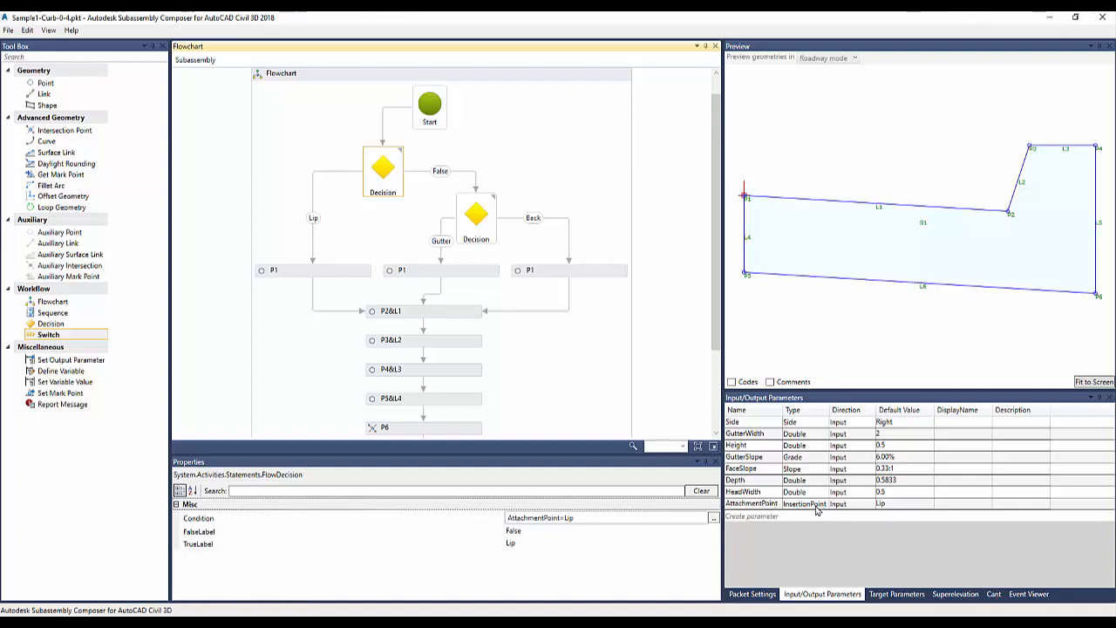
pyautogui.click(925, 506)
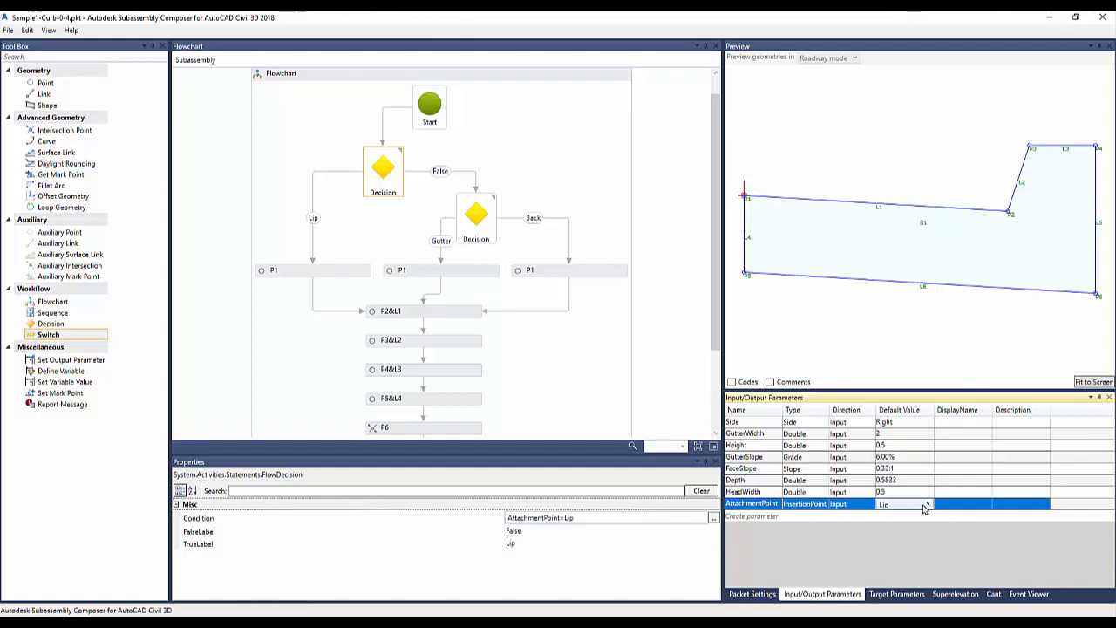
pyautogui.click(926, 506)
pyautogui.click(582, 537)
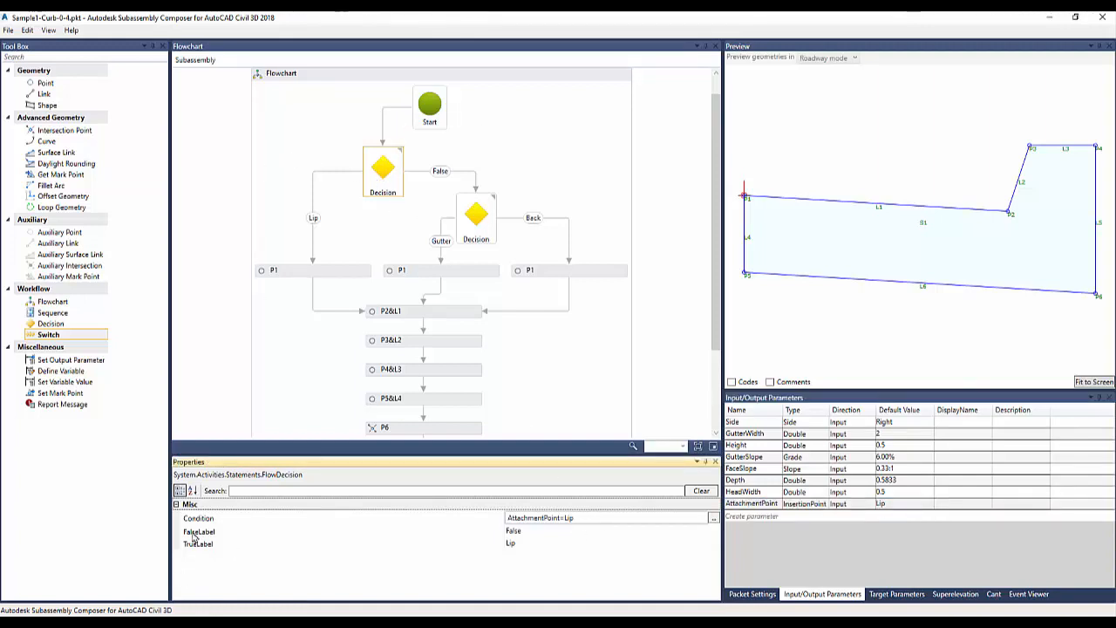
pyautogui.click(524, 544)
pyautogui.click(477, 214)
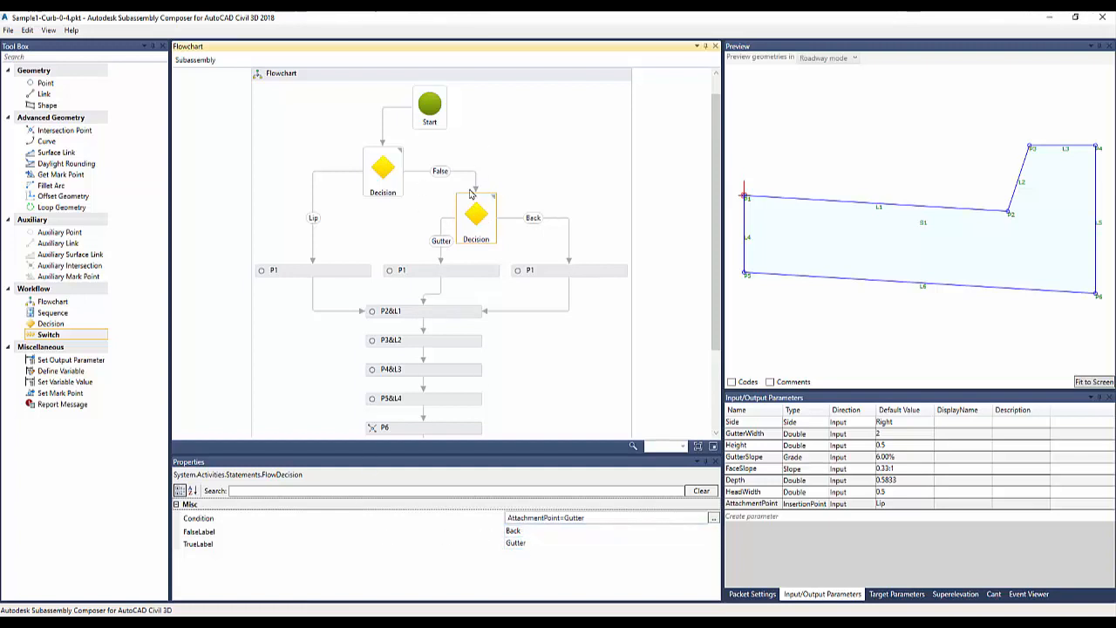
pyautogui.click(301, 275)
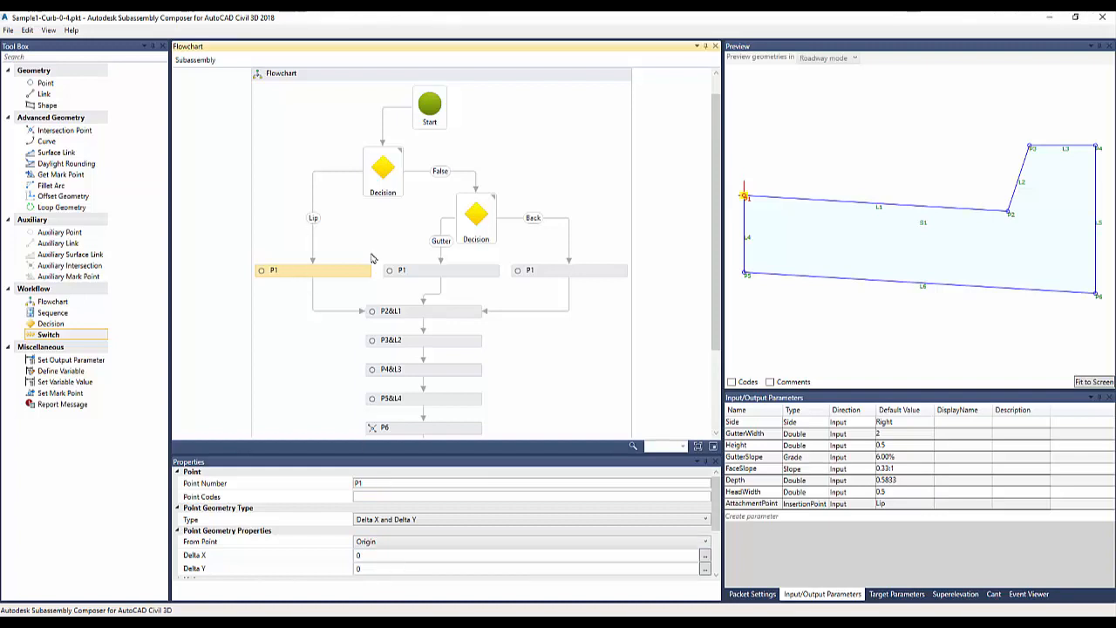
# Step: Set the AttachmentPoint default value to Gutter and inspect the Delta X and Delta Y expressions of the Gutter branch's P1
pyautogui.click(914, 504)
pyautogui.click(916, 504)
pyautogui.click(890, 528)
pyautogui.click(848, 310)
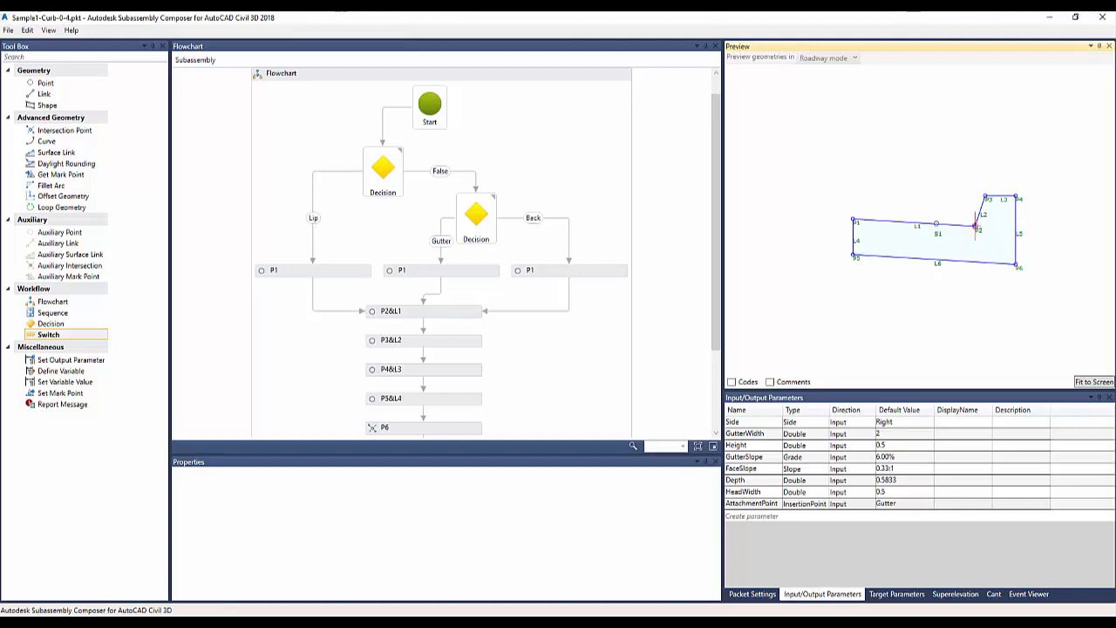
pyautogui.click(424, 271)
pyautogui.scroll(-3, 267, 485)
pyautogui.scroll(1, 277, 505)
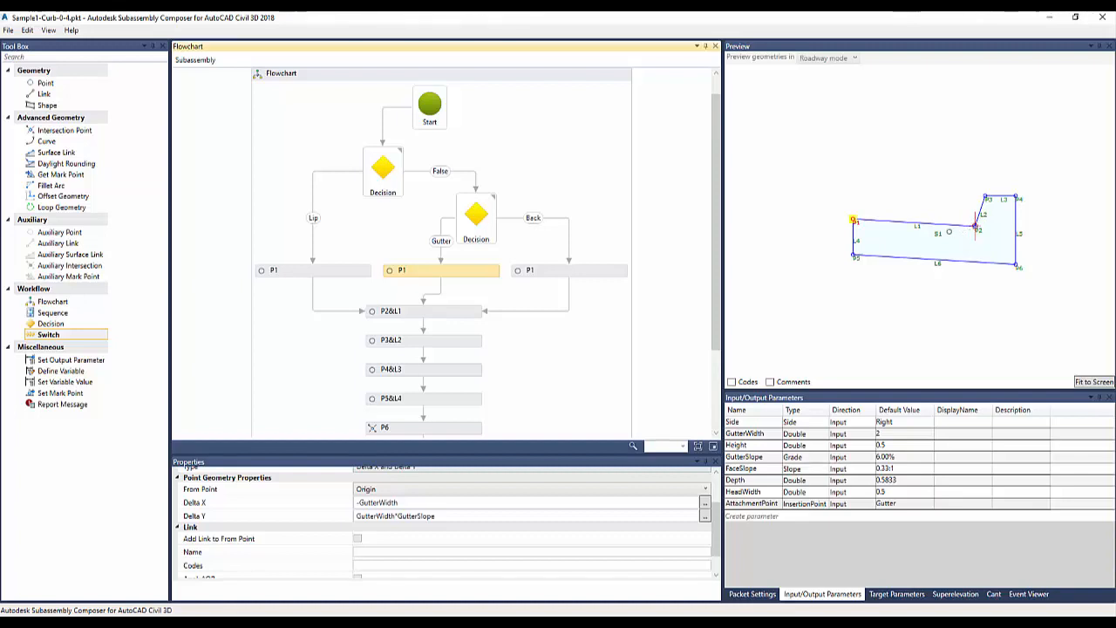
# Step: Set the AttachmentPoint default value to Back and inspect the point geometry properties of the Back branch's P1
pyautogui.click(534, 272)
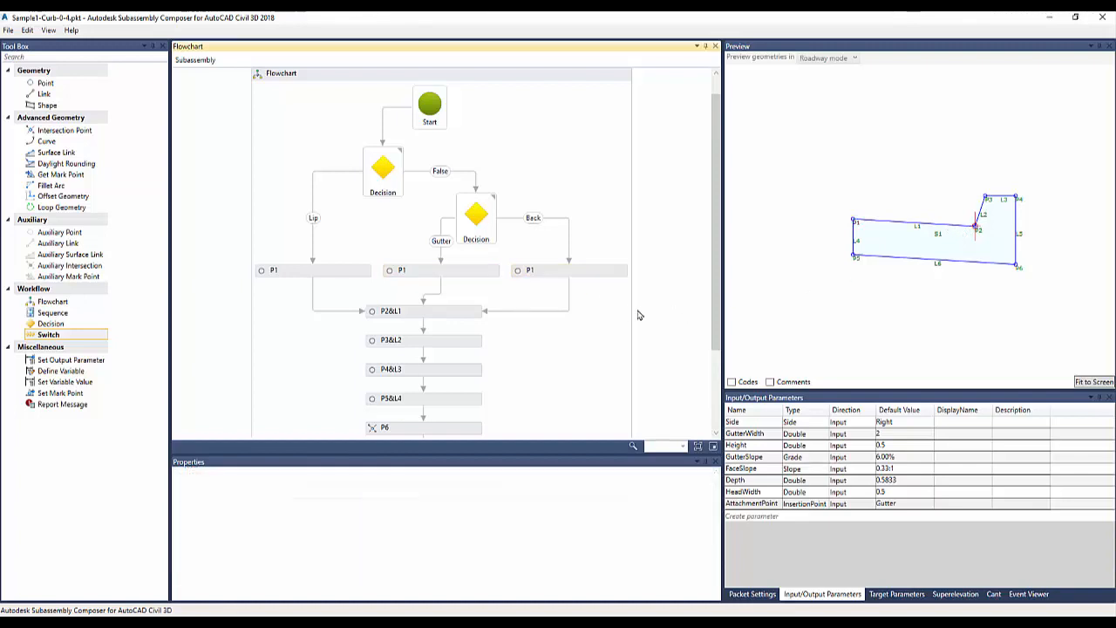
pyautogui.click(917, 501)
pyautogui.click(928, 504)
pyautogui.click(907, 541)
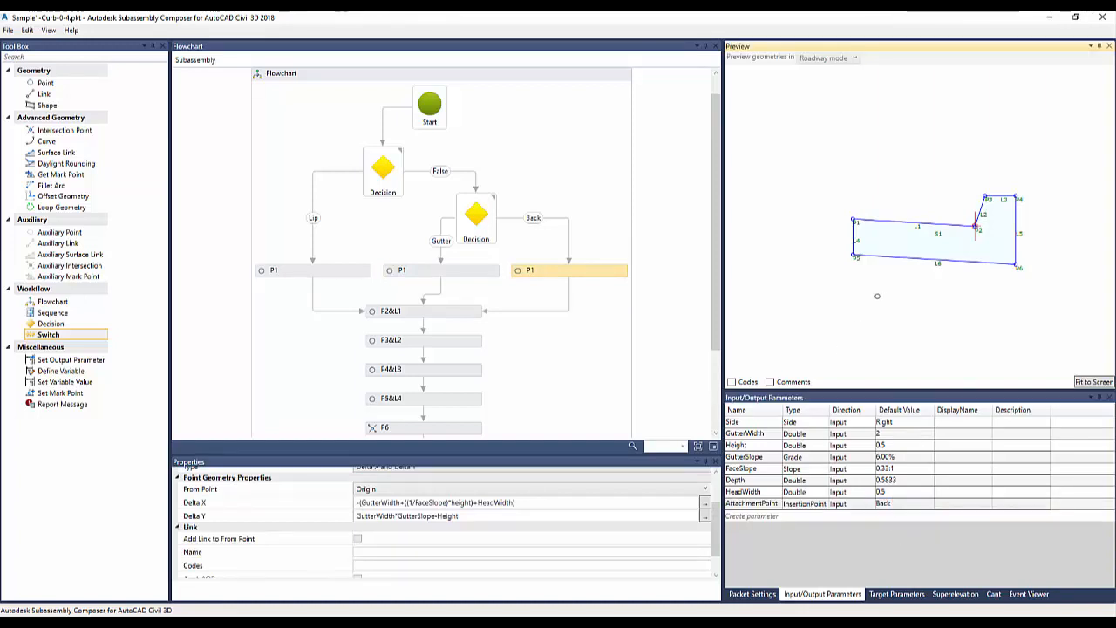
pyautogui.click(576, 272)
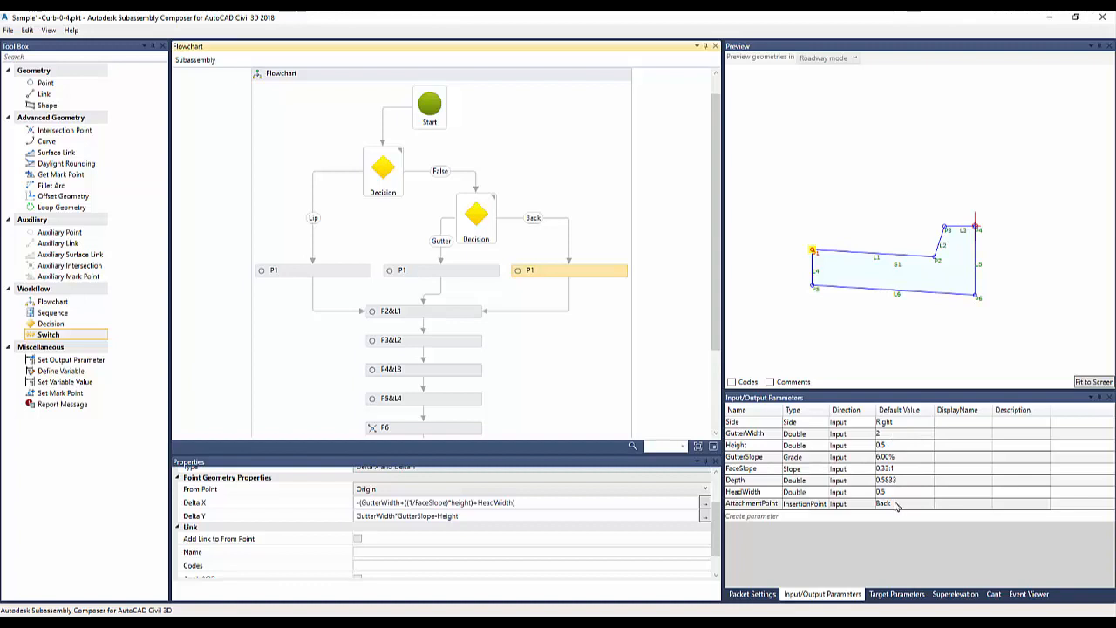
# Step: Review how the Lip, Gutter and Back branches merge into the shared geometry sequence from P2&L1 down to S1
pyautogui.click(556, 343)
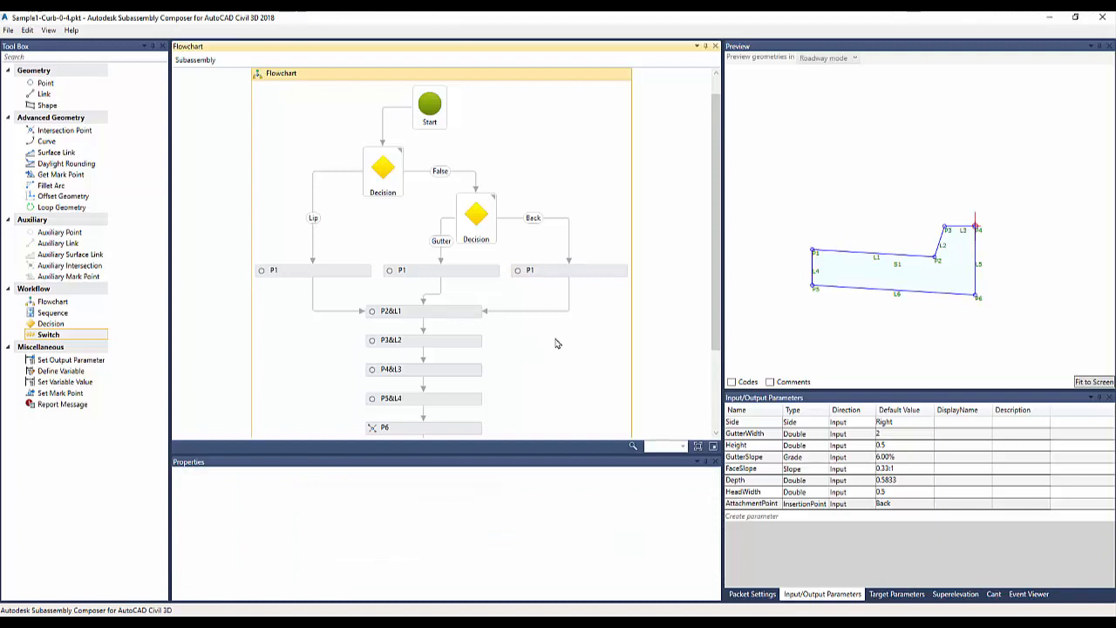
pyautogui.scroll(-1, 528, 333)
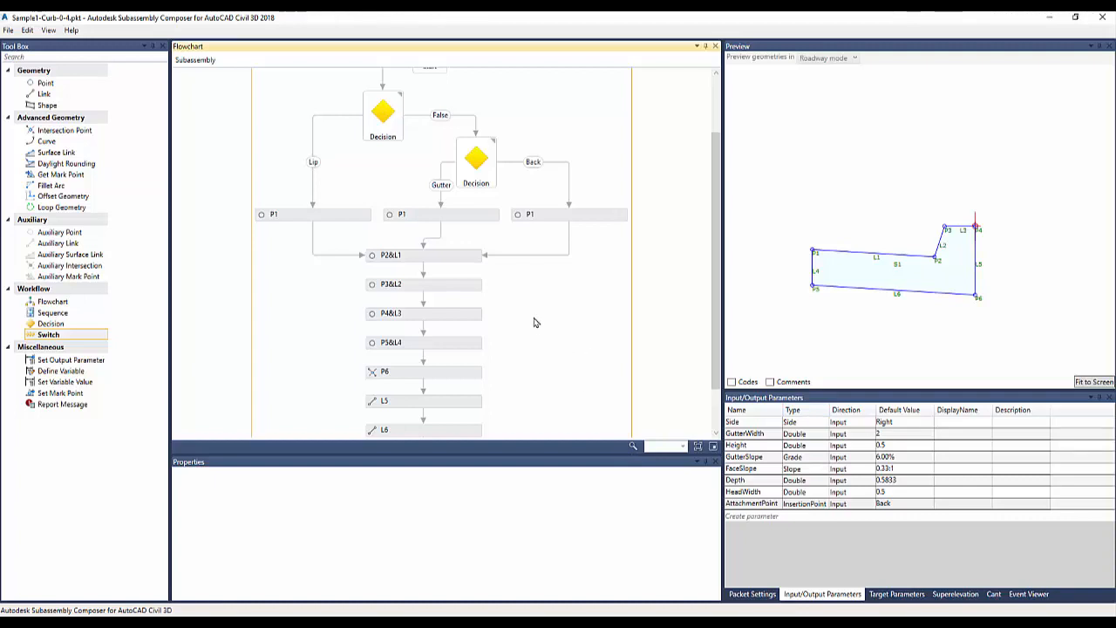
pyautogui.scroll(3, 533, 321)
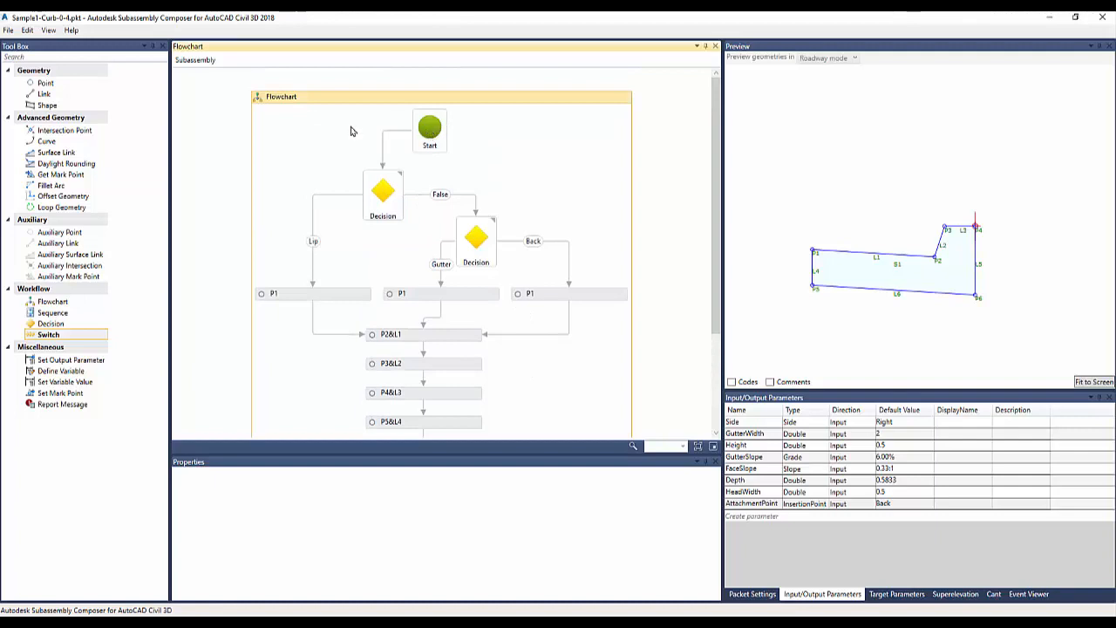
pyautogui.scroll(-5, 405, 215)
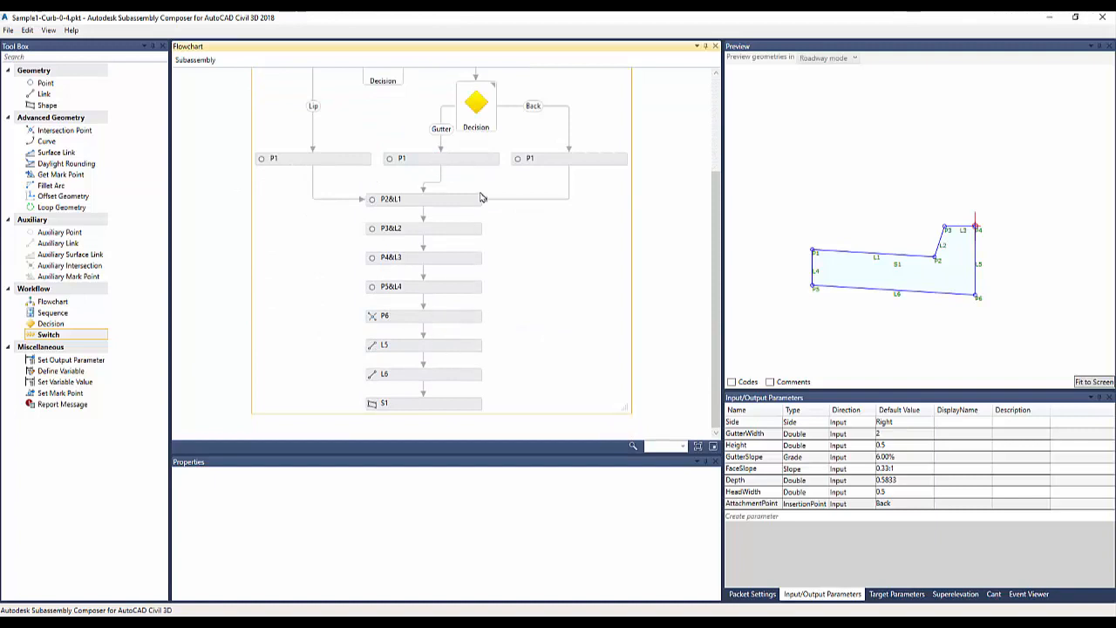
pyautogui.scroll(3, 556, 322)
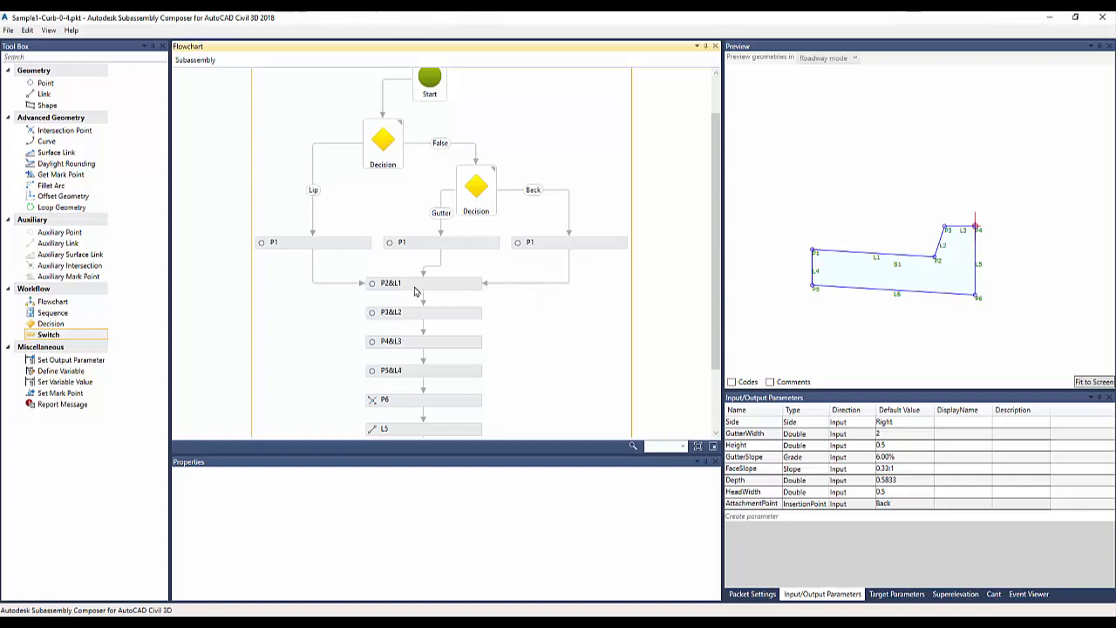
pyautogui.scroll(-1, 417, 283)
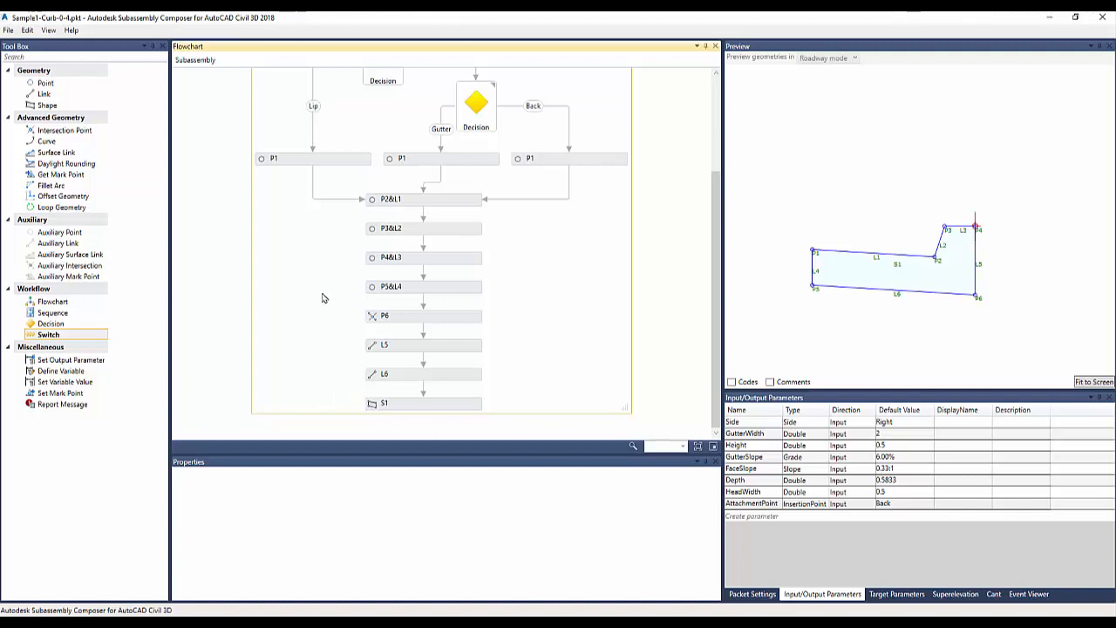
pyautogui.scroll(3, 323, 296)
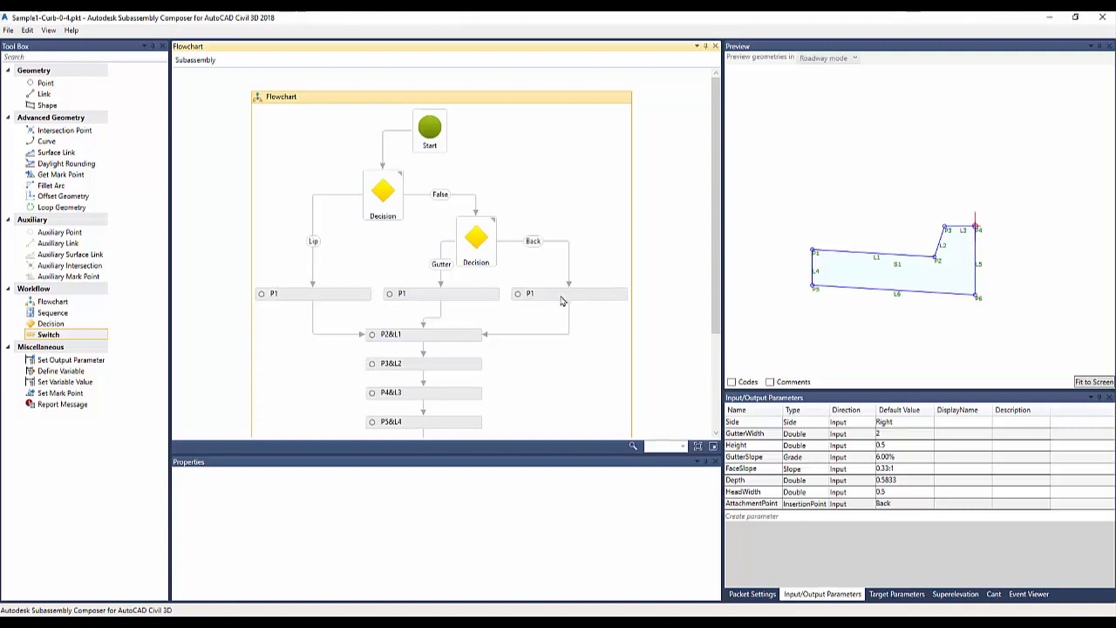
pyautogui.scroll(-2, 559, 300)
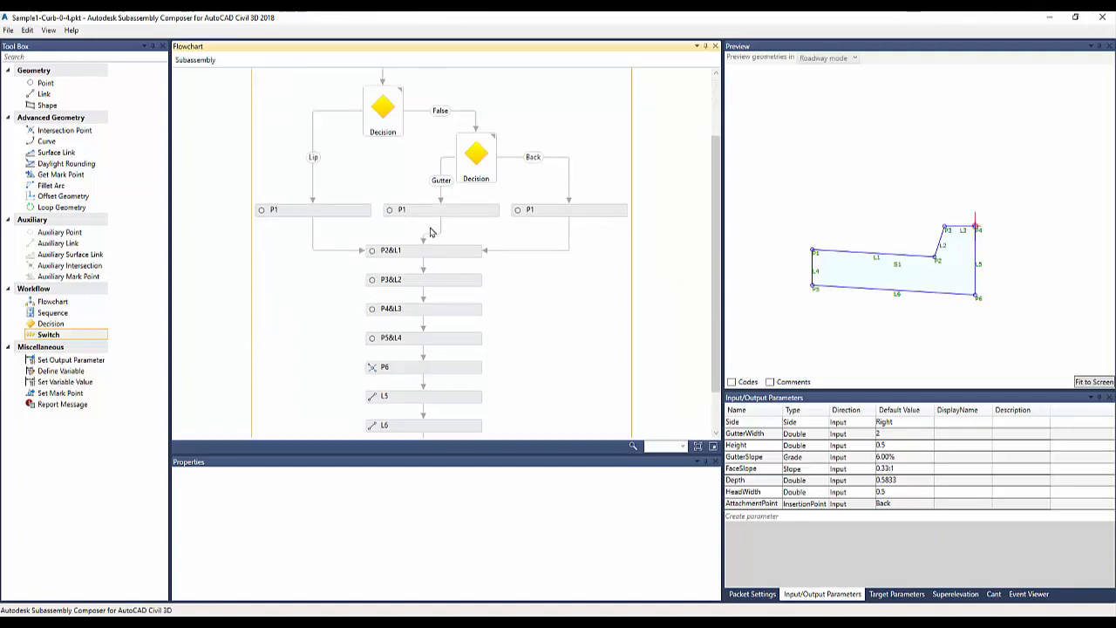
pyautogui.scroll(-1, 427, 235)
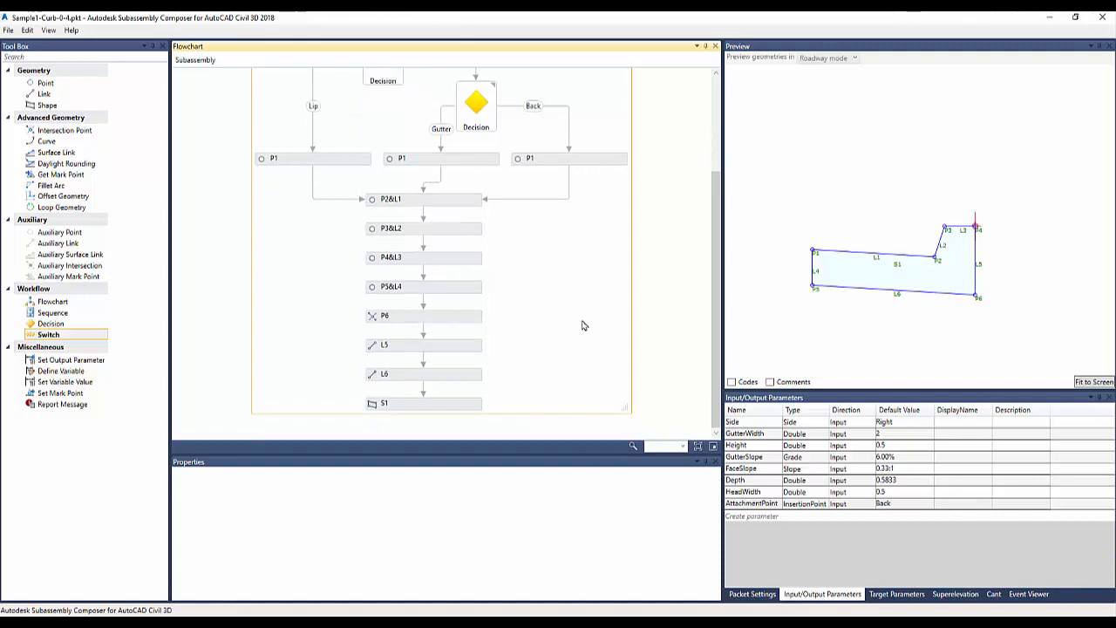
# Step: Review the first Decision's condition and branch labels above the Lip branch's P1
pyautogui.scroll(3, 578, 324)
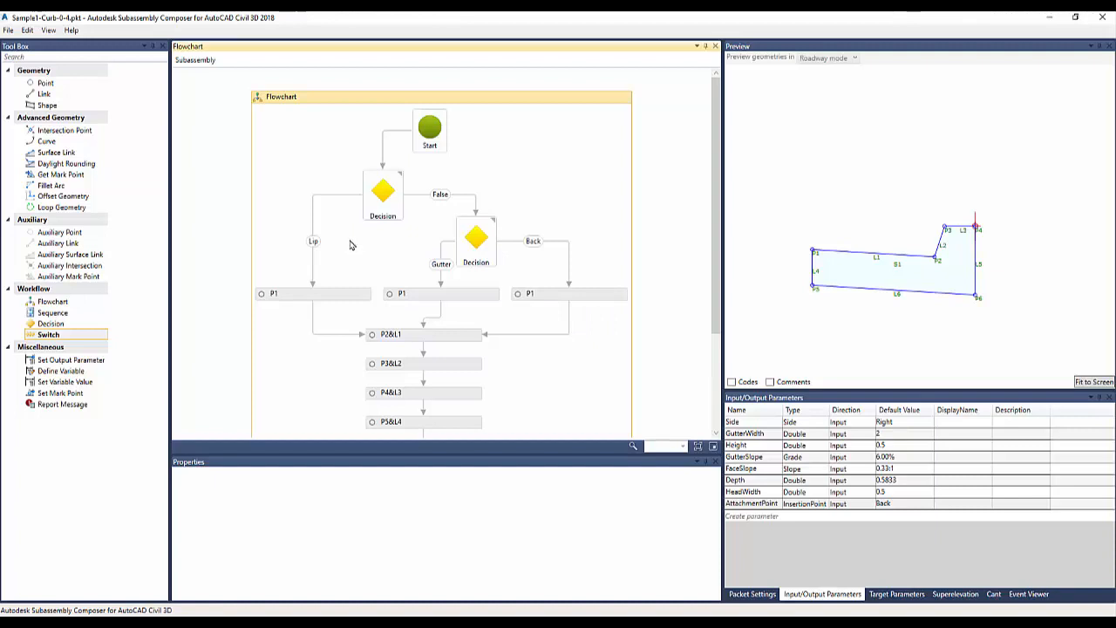
pyautogui.click(393, 202)
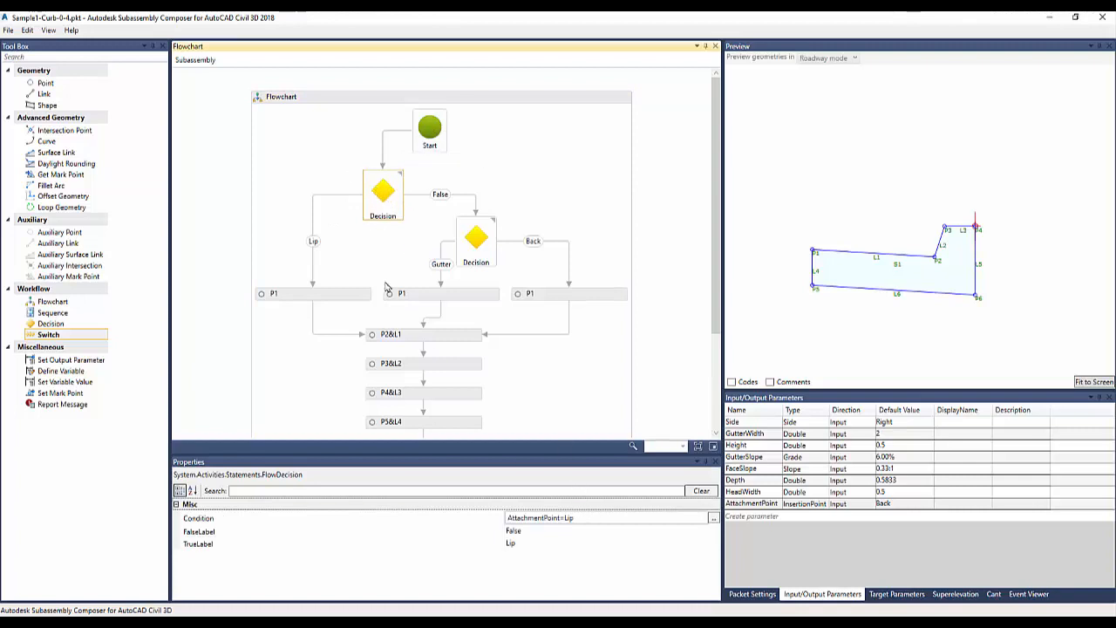
pyautogui.click(357, 296)
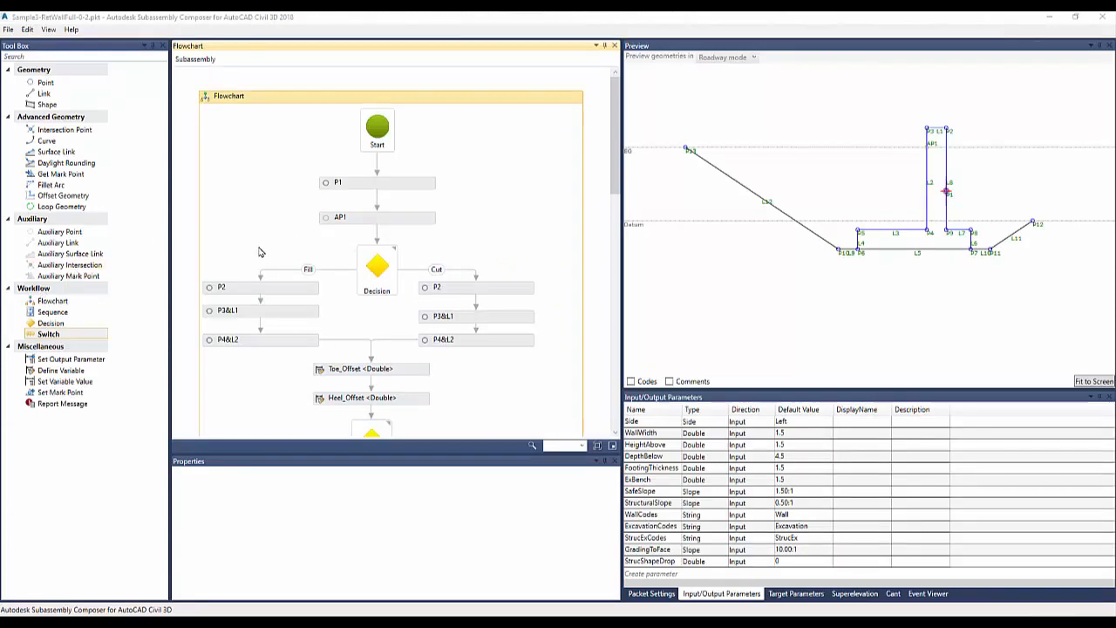
# Step: Open Sample3-RetWallFull.pkt without saving changes to the current retaining wall file
pyautogui.moveTo(366, 293)
pyautogui.click(8, 29)
pyautogui.click(27, 44)
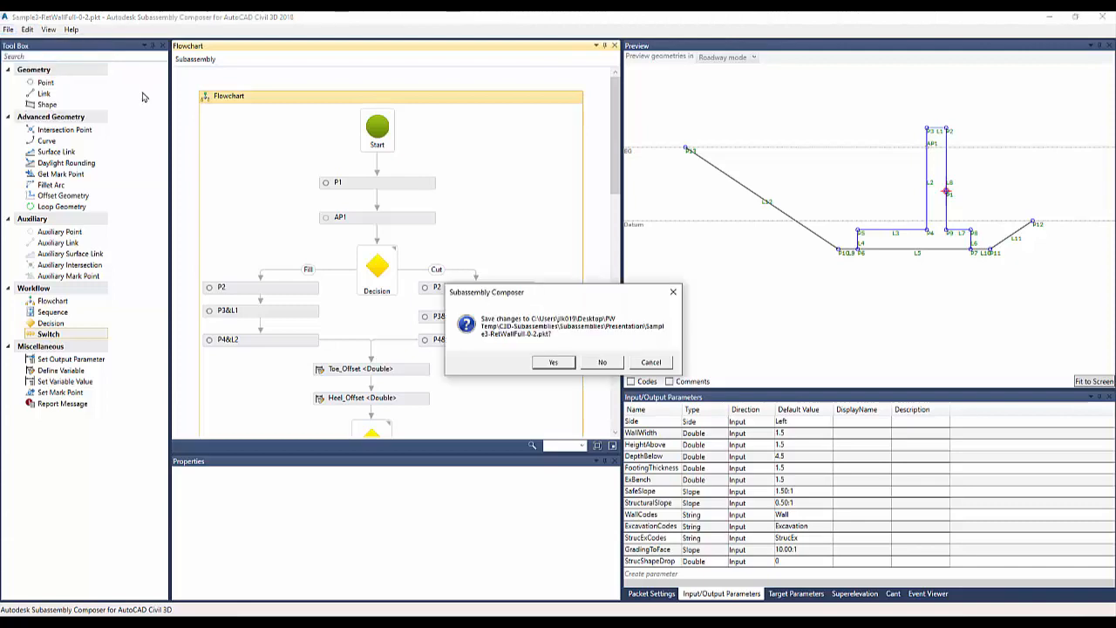
pyautogui.click(603, 363)
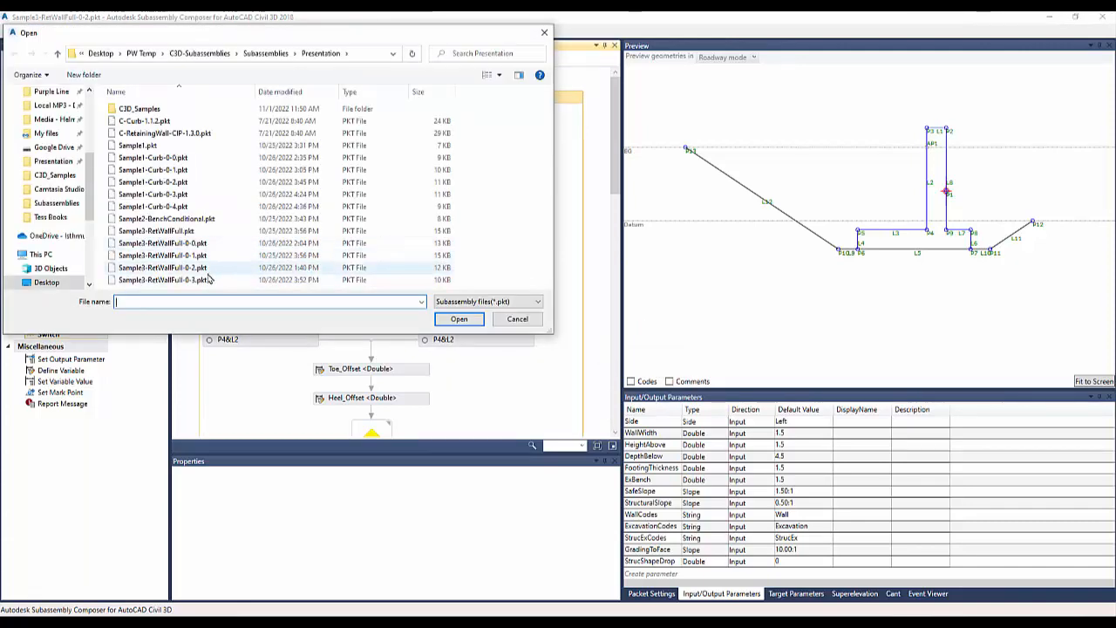
pyautogui.click(207, 231)
pyautogui.click(459, 319)
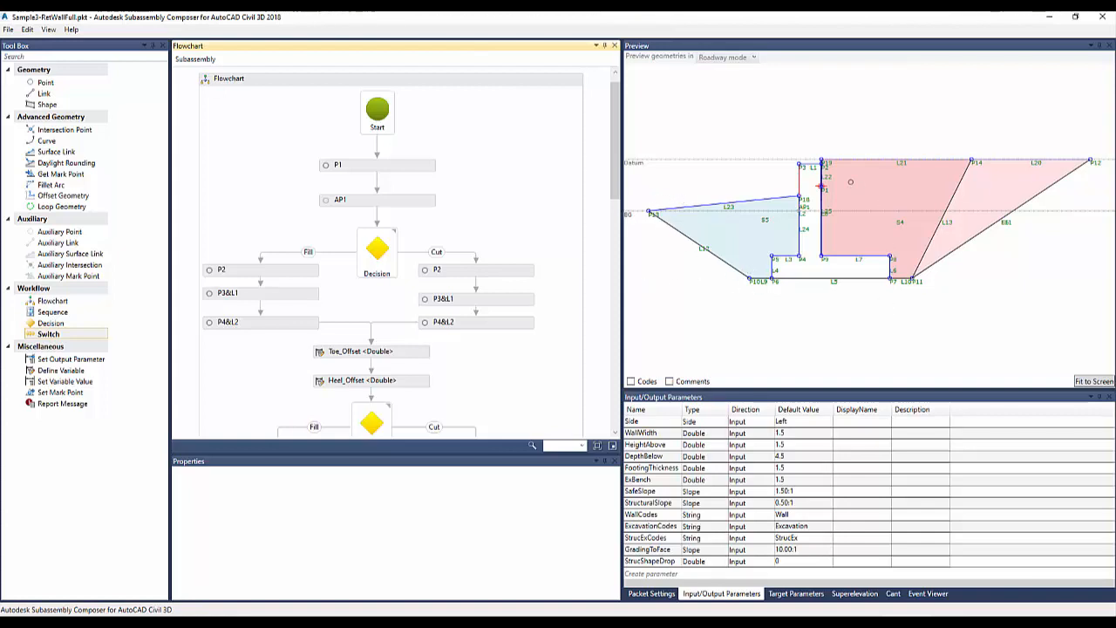
# Step: Move the Datum line down to P1 in the preview and inspect the codes and links of shapes S4 and S6
pyautogui.moveTo(631, 162); pyautogui.dragTo(633, 187)
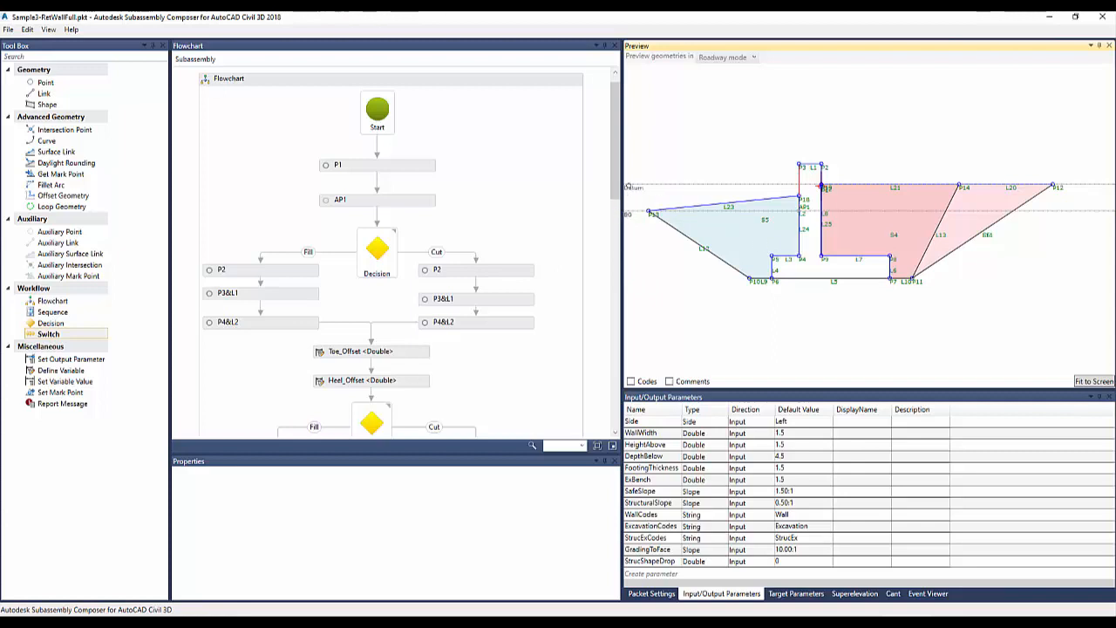
pyautogui.click(861, 194)
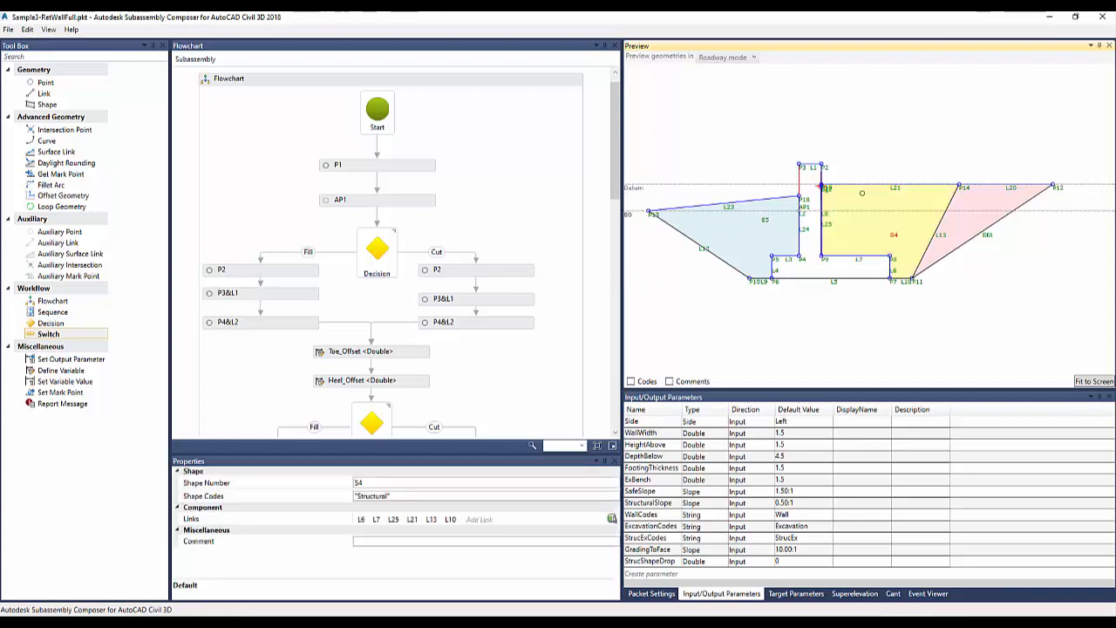
pyautogui.click(1006, 199)
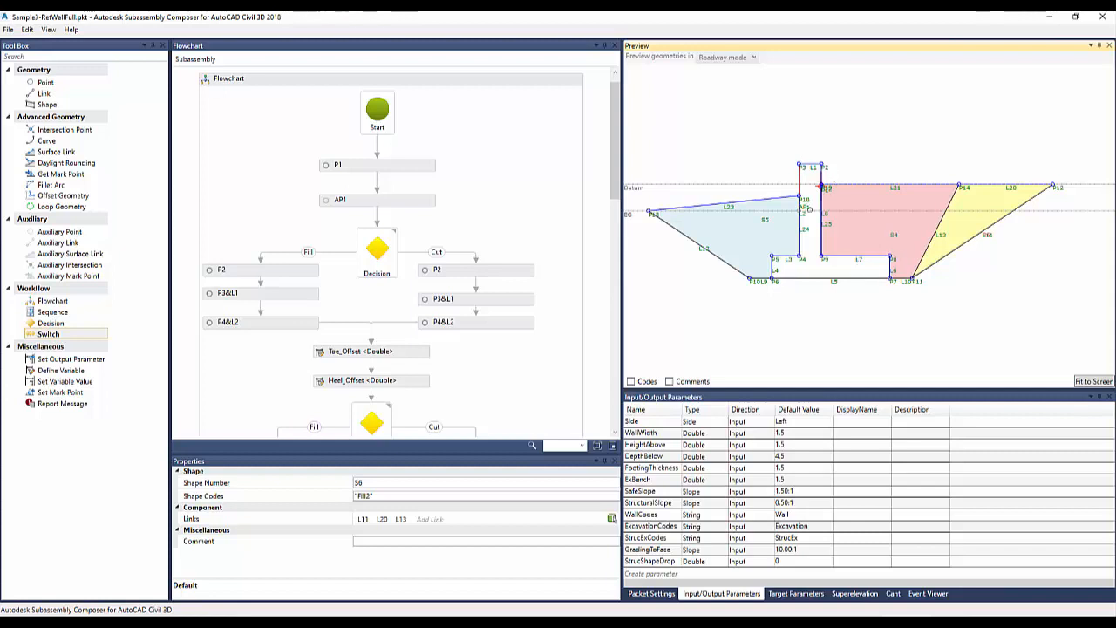
pyautogui.scroll(-3, 445, 237)
pyautogui.scroll(-3, 402, 226)
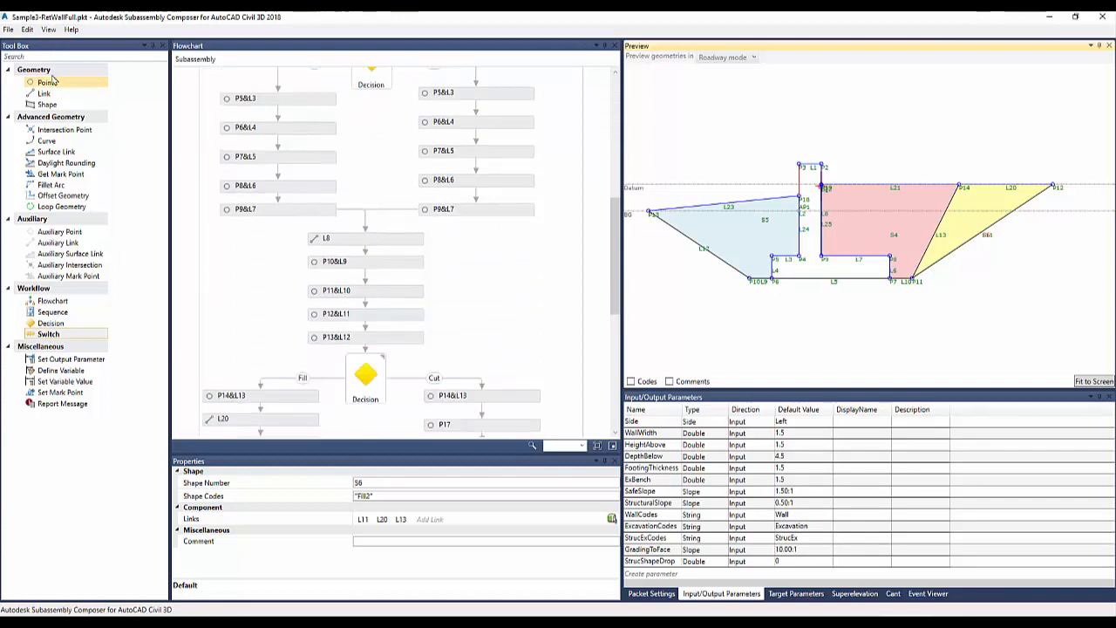
# Step: Open Sample3-RetWallFull-0-2.pkt, discarding changes to the full retaining wall file
pyautogui.click(7, 29)
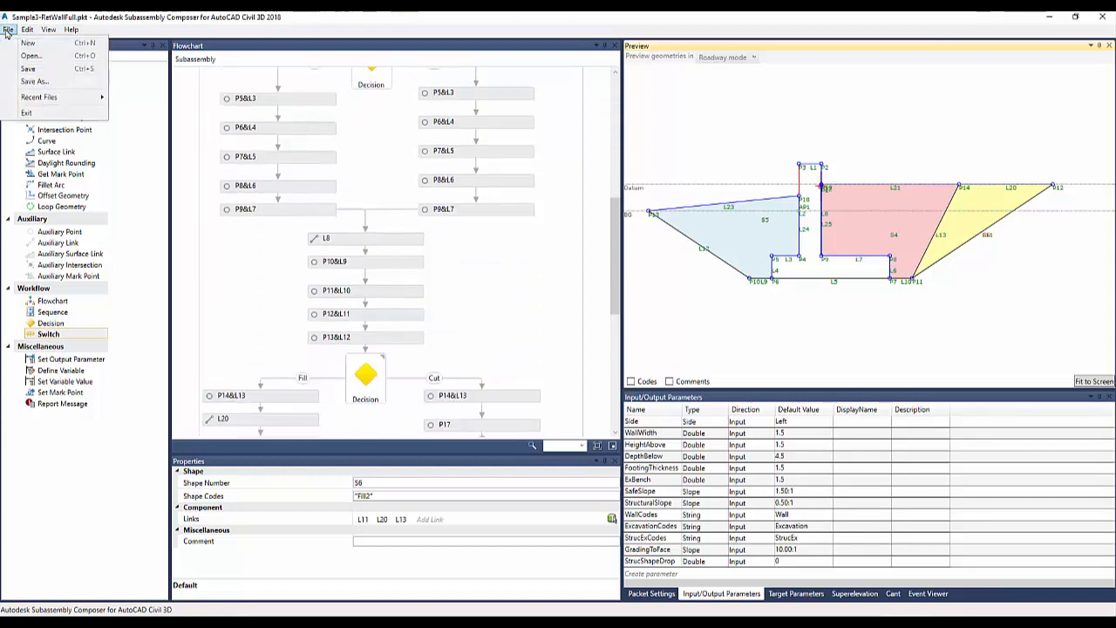
pyautogui.click(31, 55)
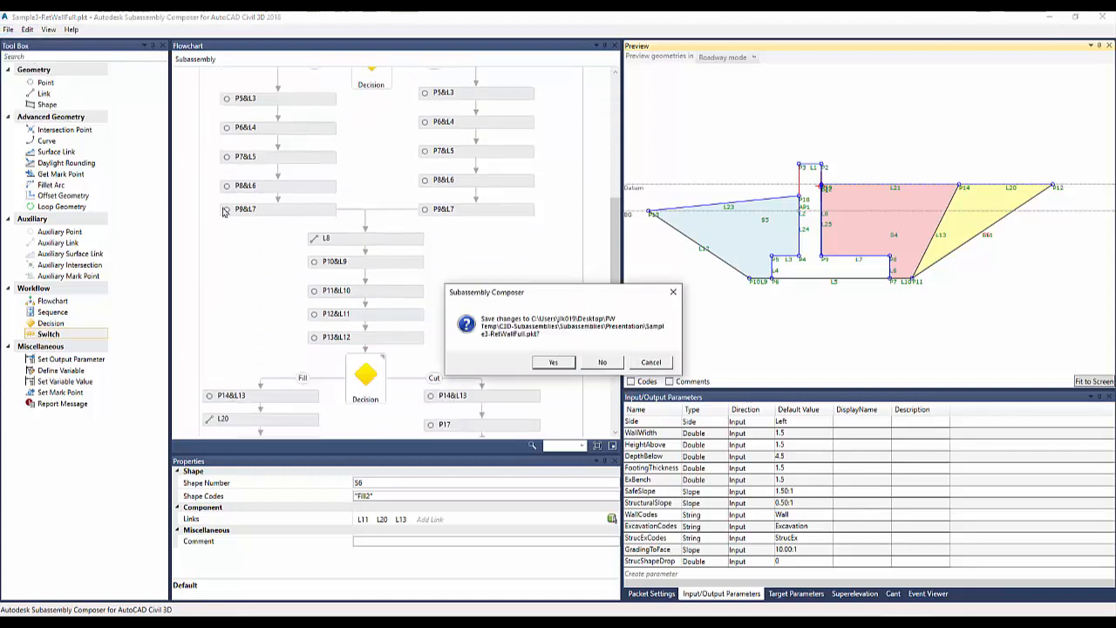
pyautogui.click(604, 362)
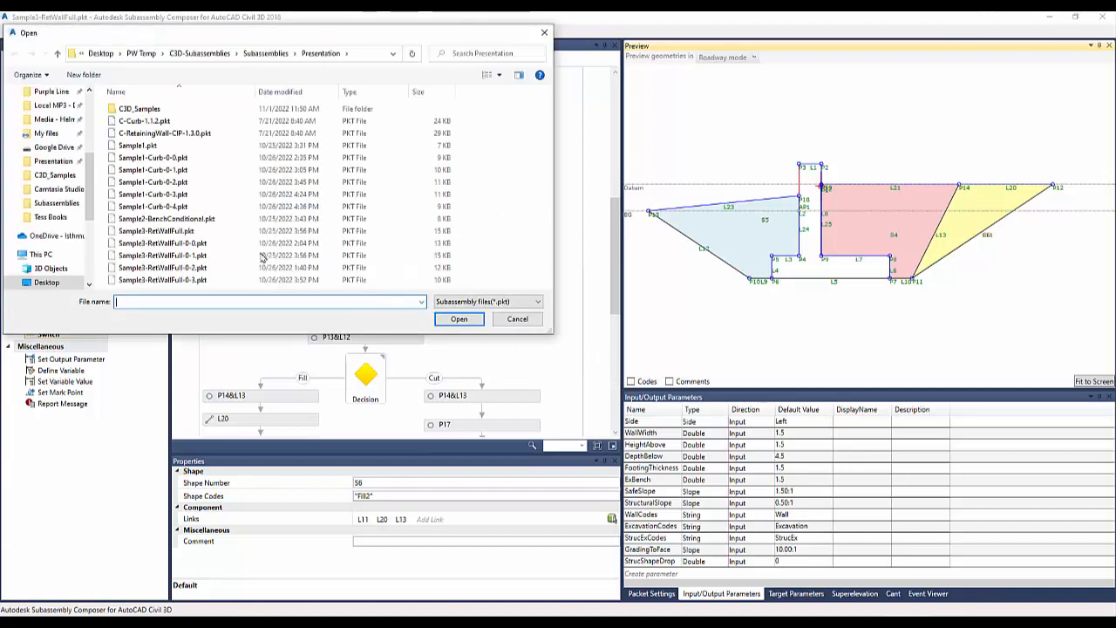
pyautogui.click(200, 267)
pyautogui.click(458, 318)
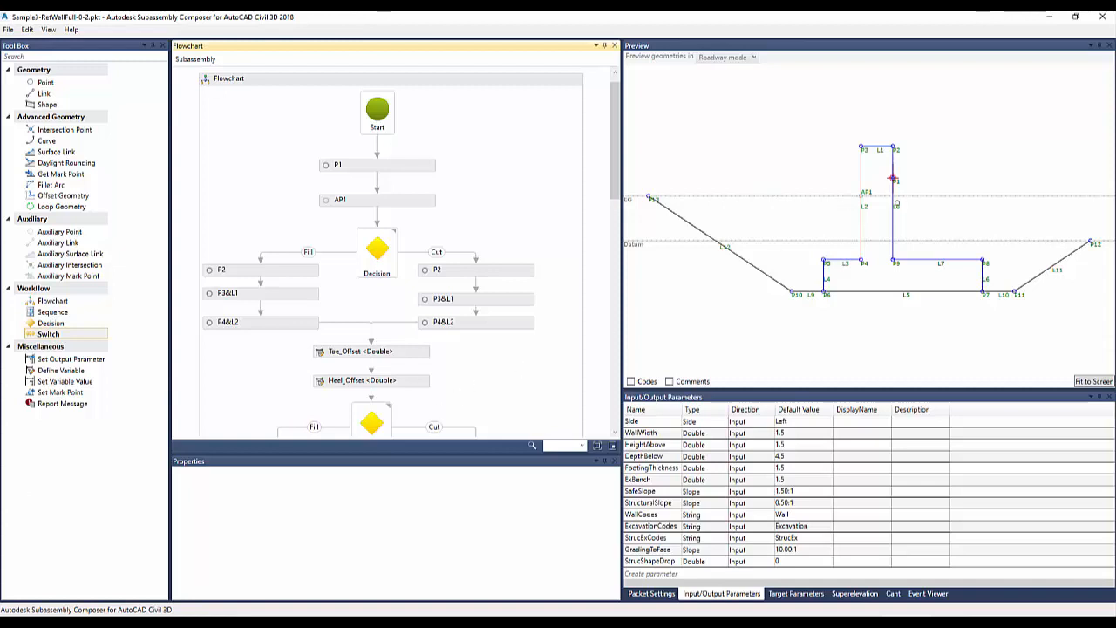
# Step: Move the EG surface line above and below P1 in the preview to compare the wall's cut and fill geometry
pyautogui.moveTo(945, 172)
pyautogui.mouseDown(button='middle')
pyautogui.moveTo(914, 148)
pyautogui.moveTo(947, 156)
pyautogui.mouseUp(button='middle')
pyautogui.scroll(-3, 956, 180)
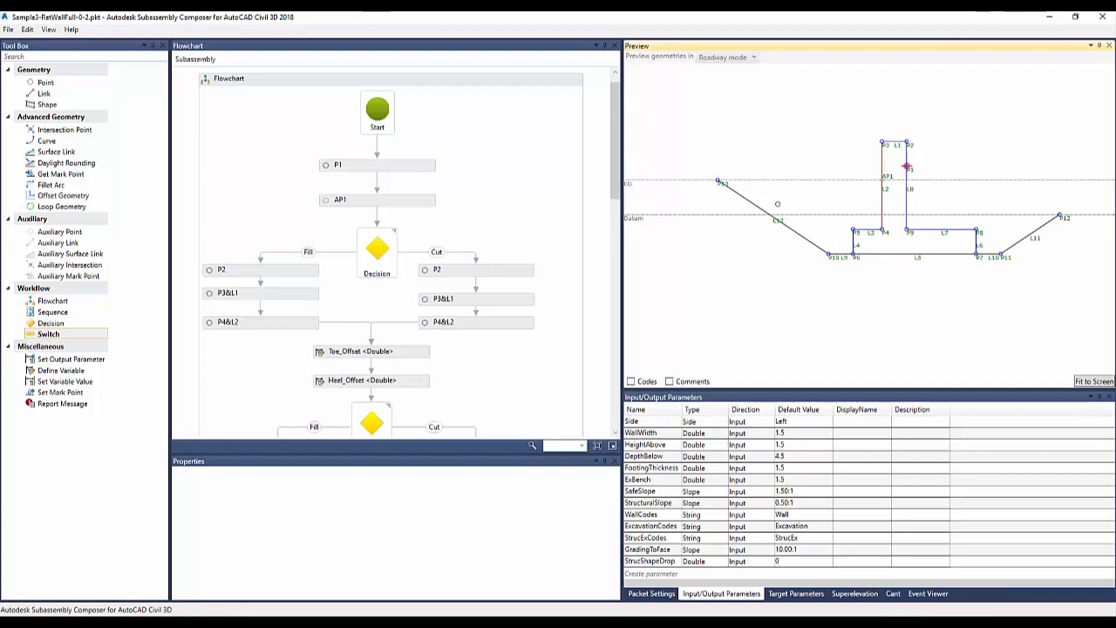
pyautogui.moveTo(652, 181)
pyautogui.mouseDown()
pyautogui.moveTo(629, 180)
pyautogui.moveTo(633, 123)
pyautogui.mouseUp()
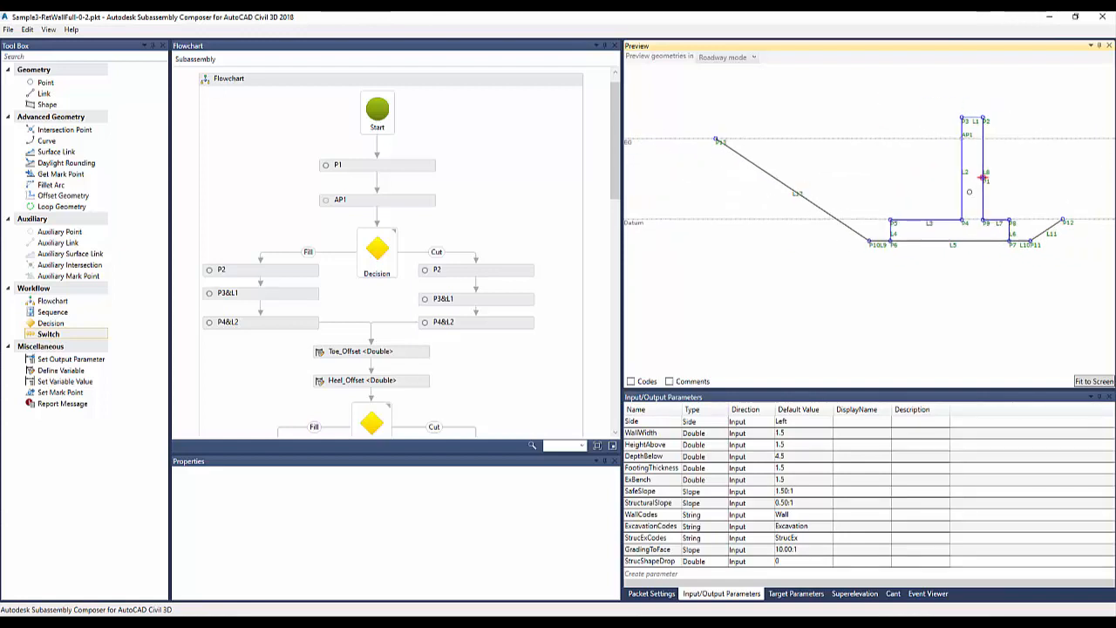
pyautogui.moveTo(632, 143); pyautogui.dragTo(637, 191)
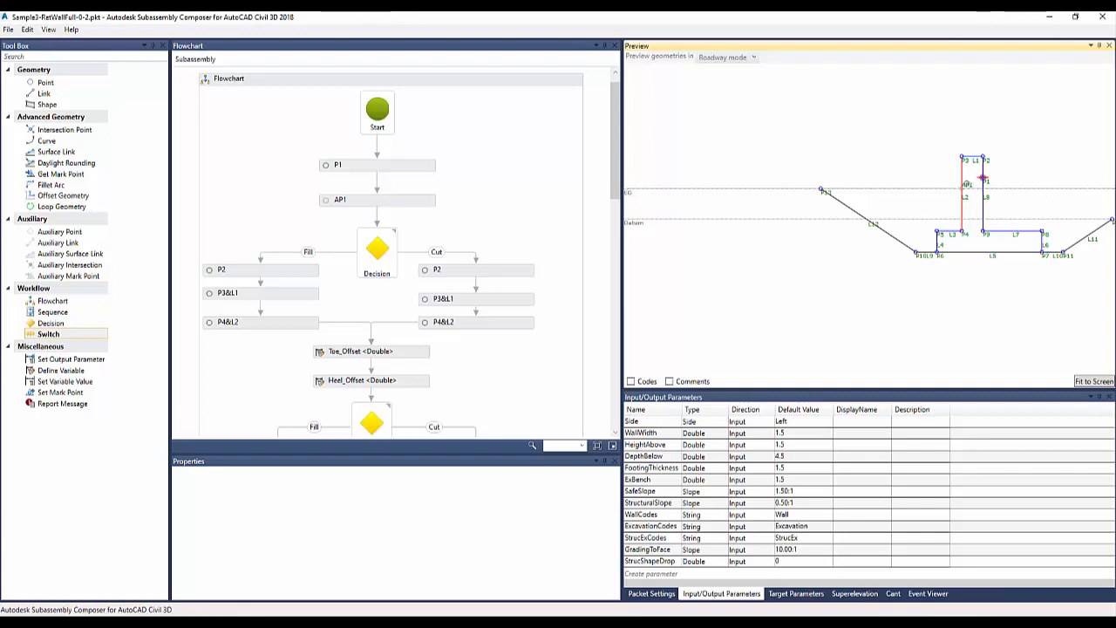
pyautogui.moveTo(631, 189); pyautogui.dragTo(633, 164)
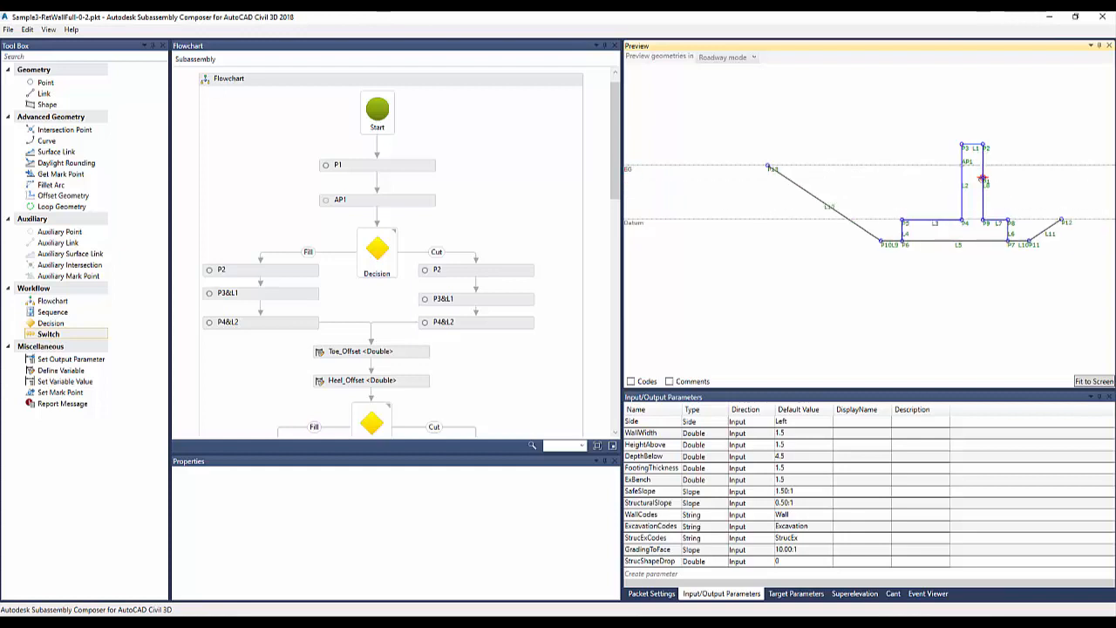
pyautogui.moveTo(625, 167); pyautogui.dragTo(634, 150)
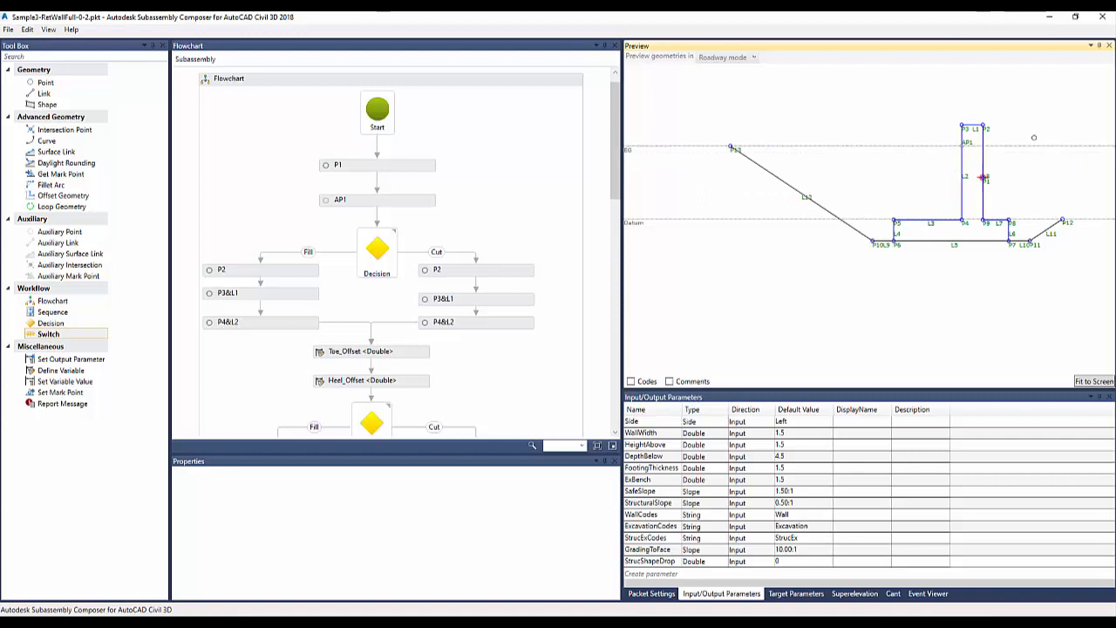
pyautogui.moveTo(633, 149); pyautogui.dragTo(636, 128)
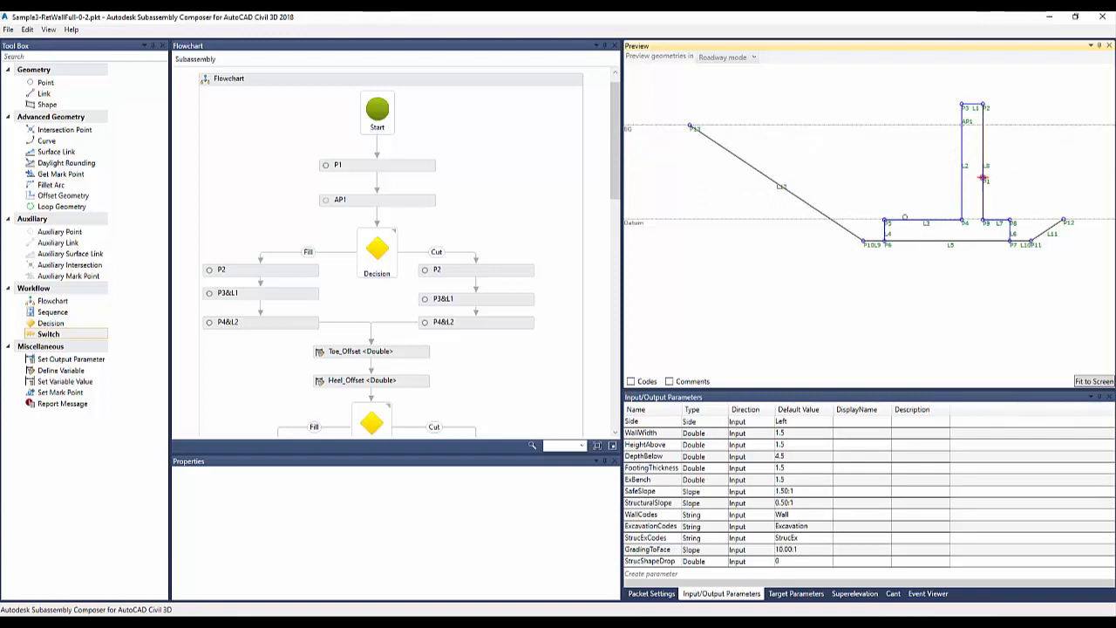
pyautogui.moveTo(633, 130)
pyautogui.mouseDown()
pyautogui.moveTo(642, 101)
pyautogui.moveTo(644, 159)
pyautogui.mouseUp()
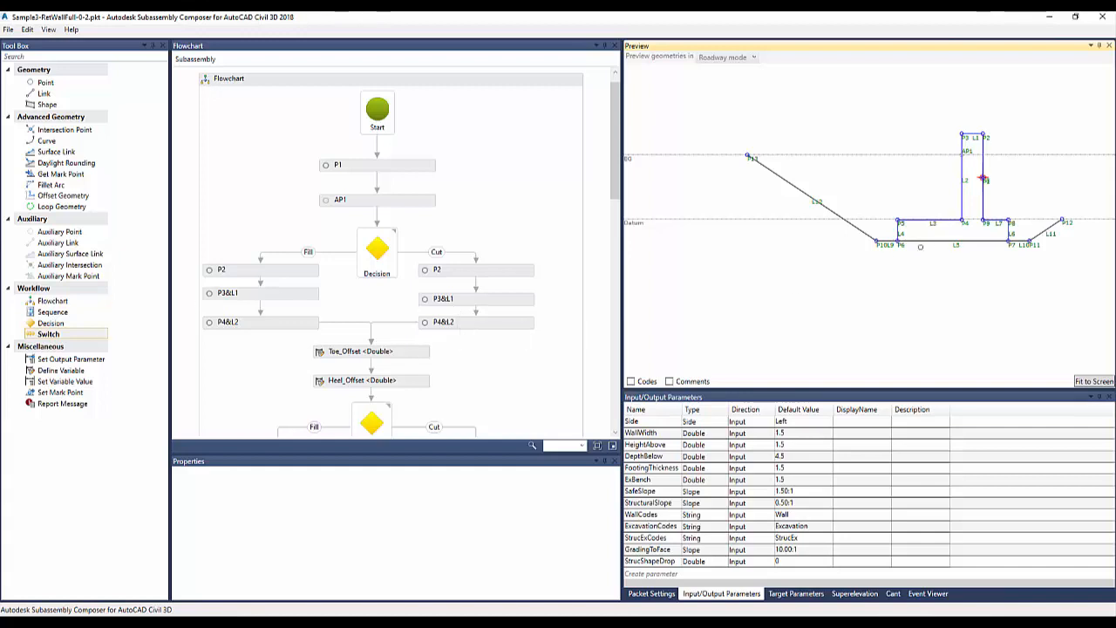
pyautogui.moveTo(990, 288); pyautogui.dragTo(893, 320)
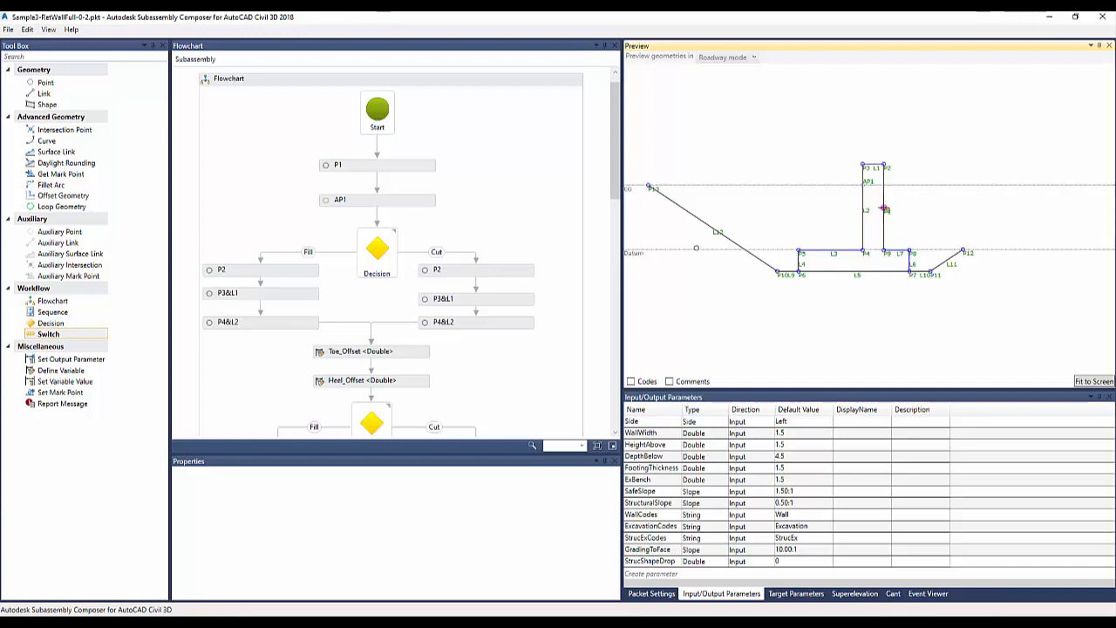
pyautogui.moveTo(678, 273); pyautogui.dragTo(750, 262)
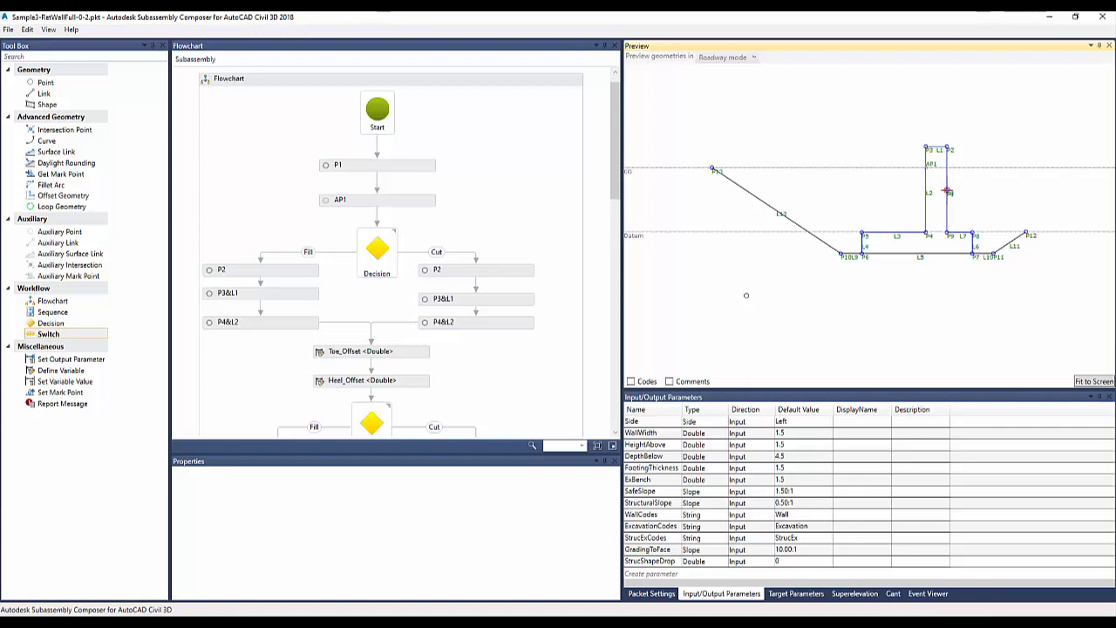
# Step: Inspect the point geometry type, From Point and Delta values of P1 at the start of the flowchart
pyautogui.click(367, 166)
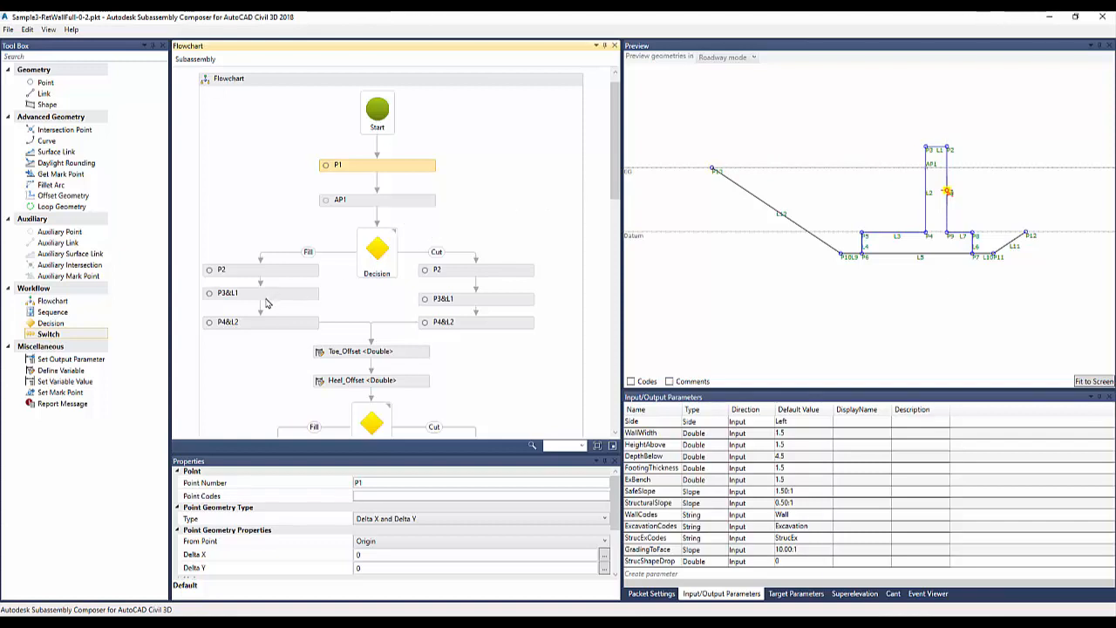
pyautogui.click(245, 219)
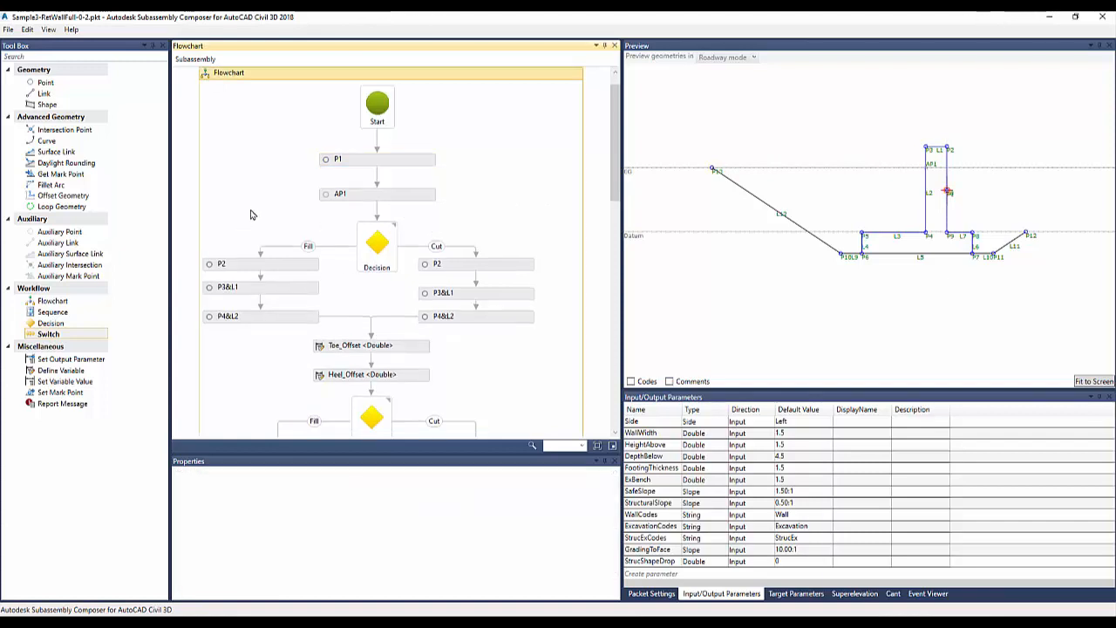
pyautogui.click(391, 159)
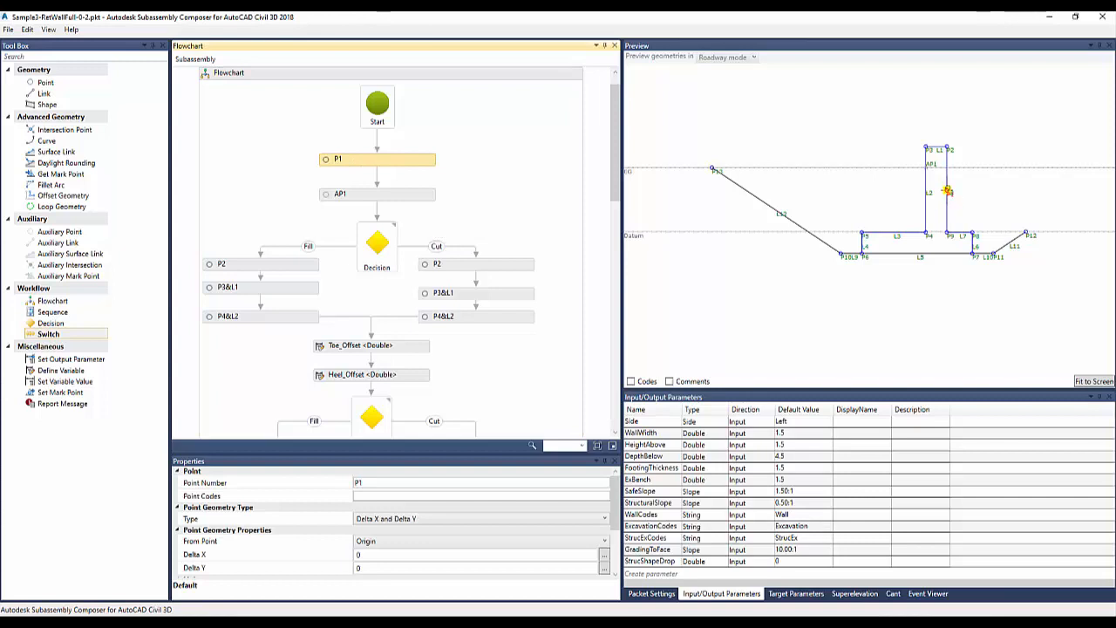
# Step: Inspect AP1's surface-based geometry and the first Decision's condition, moving the EG line below P1 to test the Fill case
pyautogui.click(406, 199)
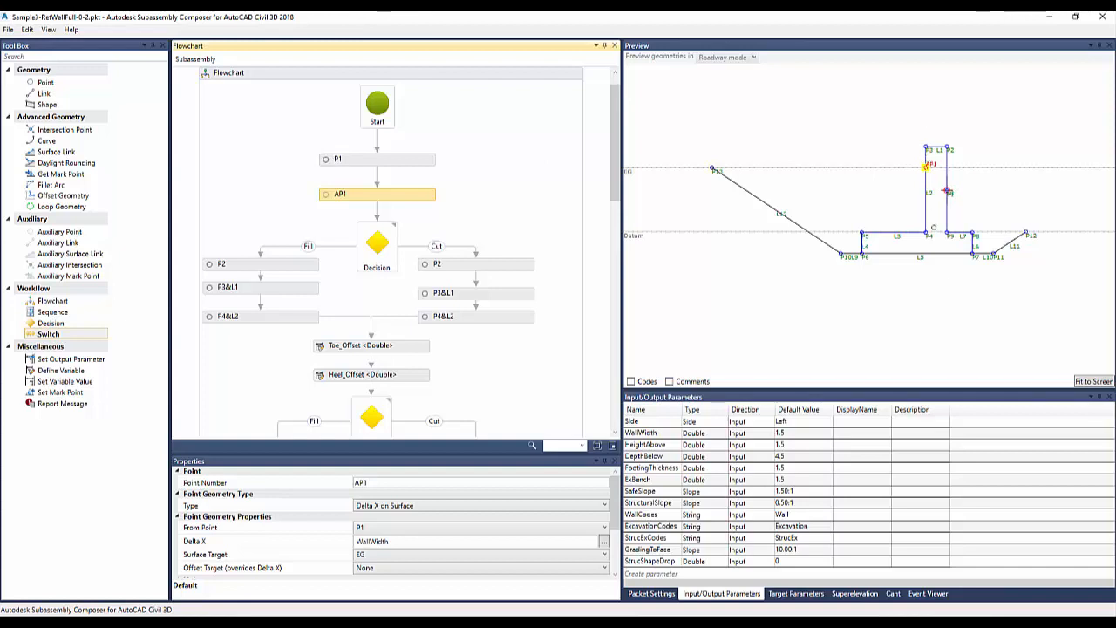
pyautogui.moveTo(632, 171)
pyautogui.mouseDown()
pyautogui.moveTo(629, 186)
pyautogui.moveTo(628, 171)
pyautogui.mouseUp()
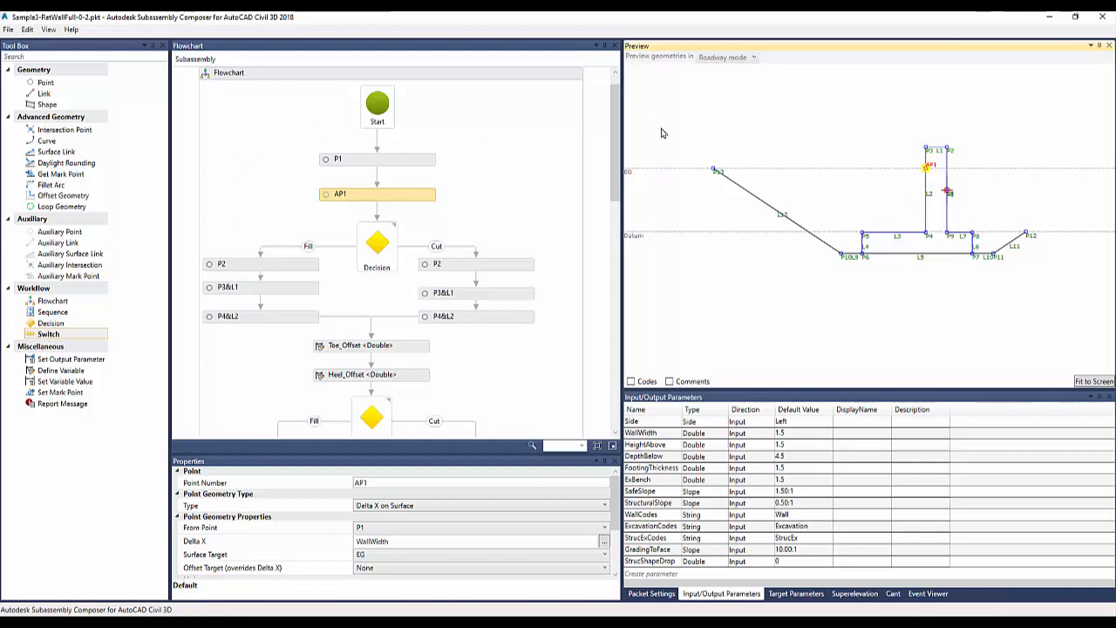
pyautogui.click(361, 263)
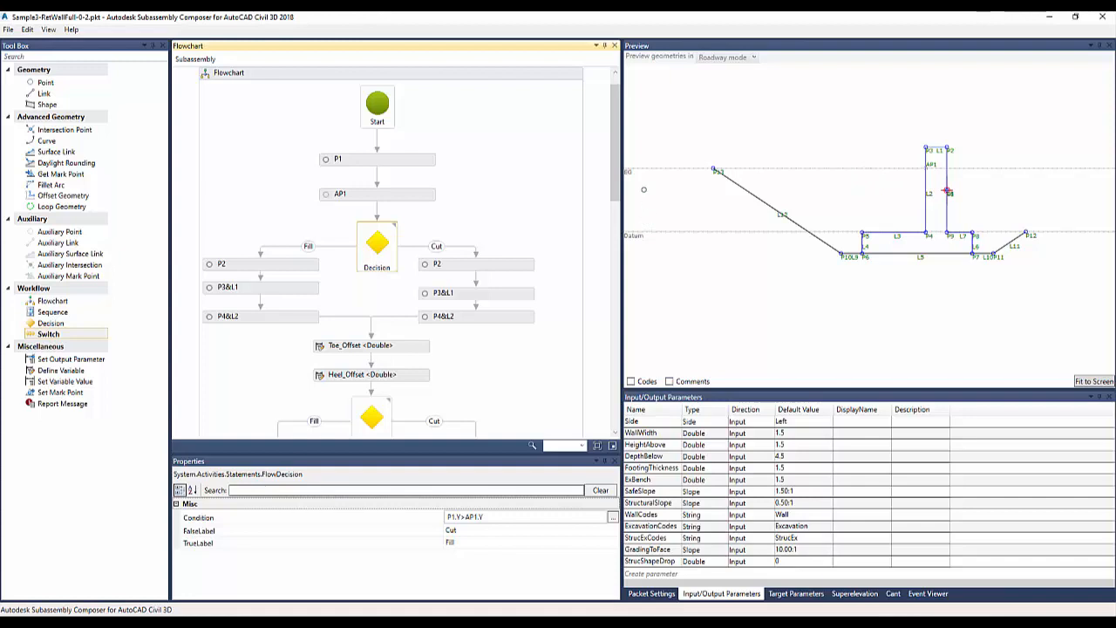
pyautogui.moveTo(628, 172); pyautogui.dragTo(632, 199)
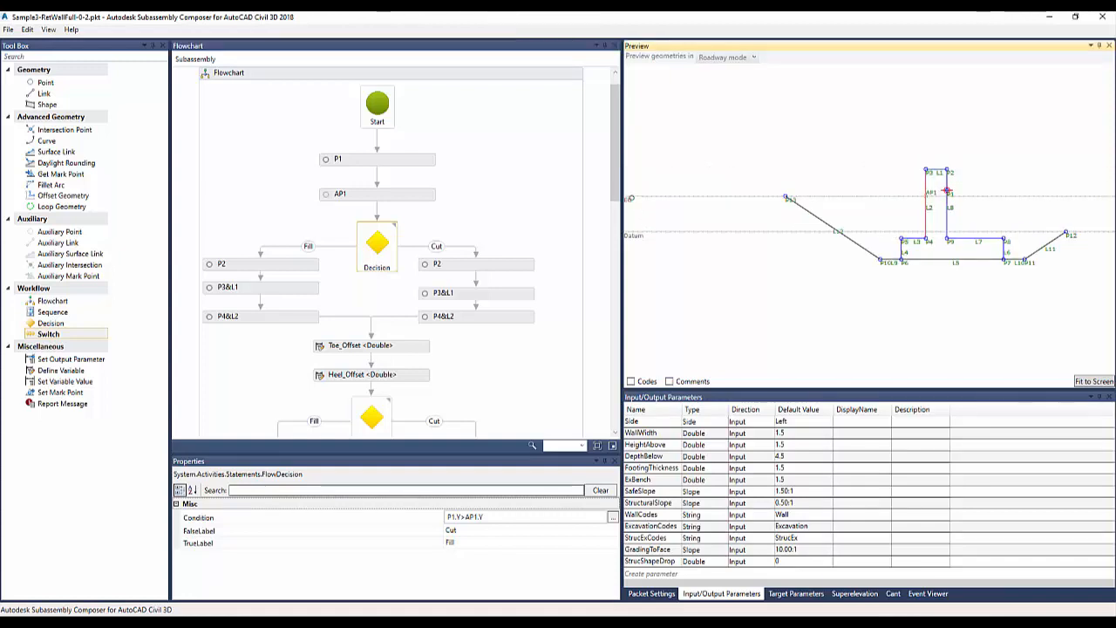
# Step: Compare the Delta Y expressions of P2 in the Fill and Cut branches while moving the EG line above and below P1
pyautogui.click(508, 269)
pyautogui.click(264, 268)
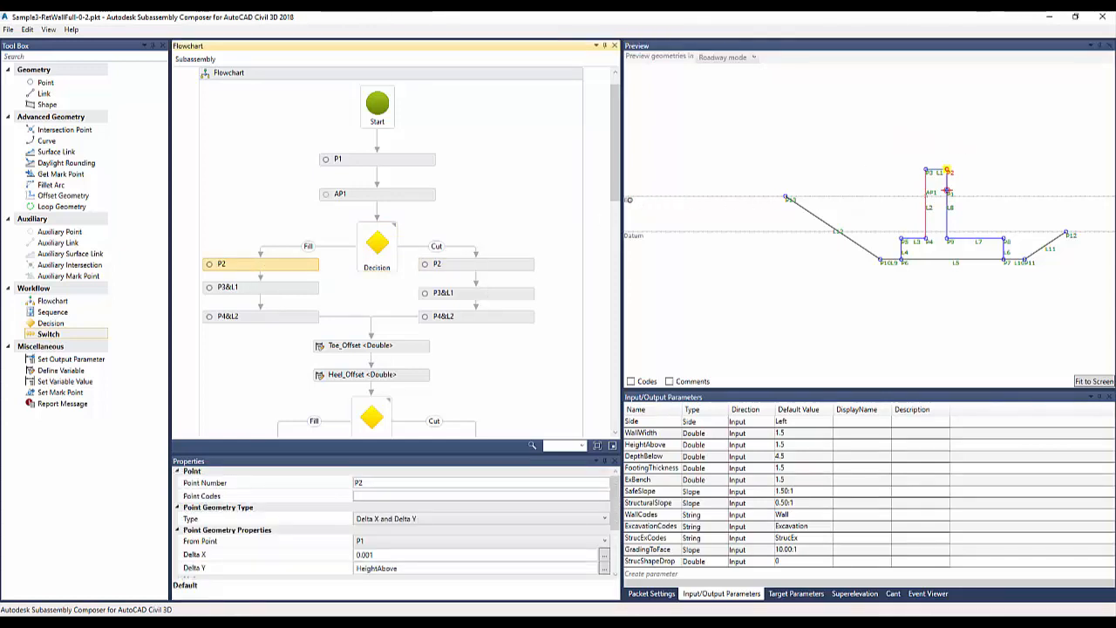
pyautogui.click(632, 194)
pyautogui.moveTo(631, 194); pyautogui.dragTo(631, 187)
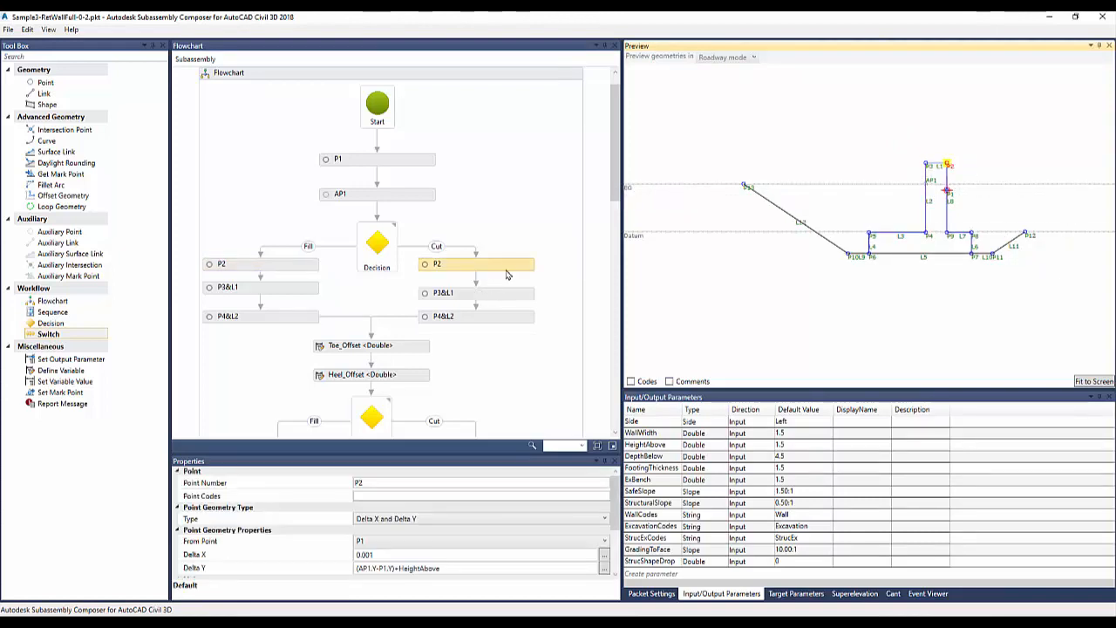
pyautogui.click(305, 268)
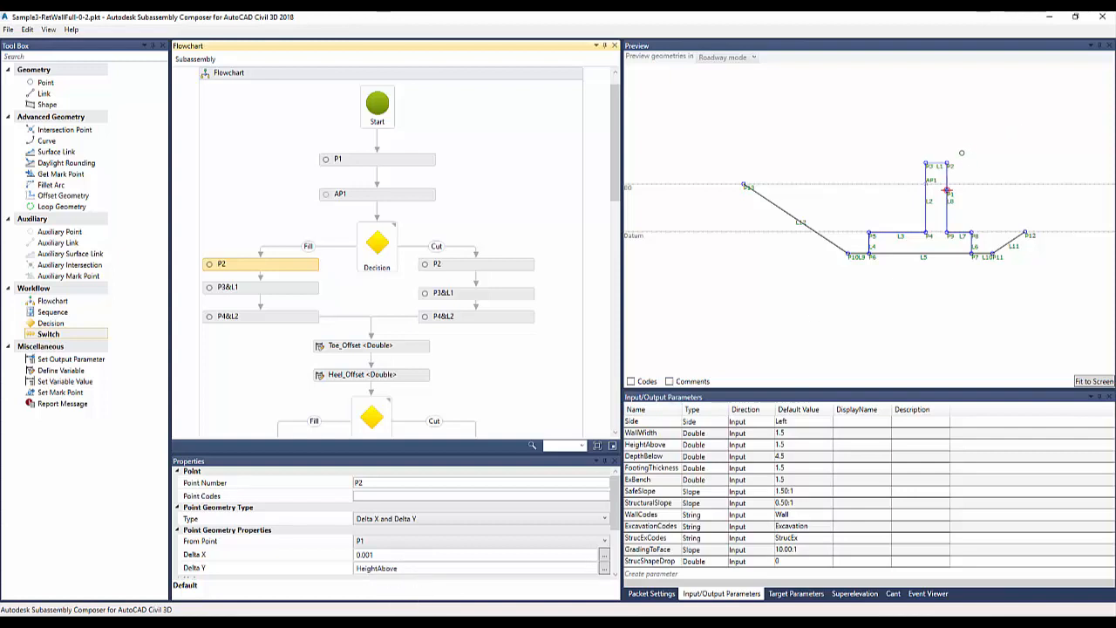
pyautogui.click(501, 269)
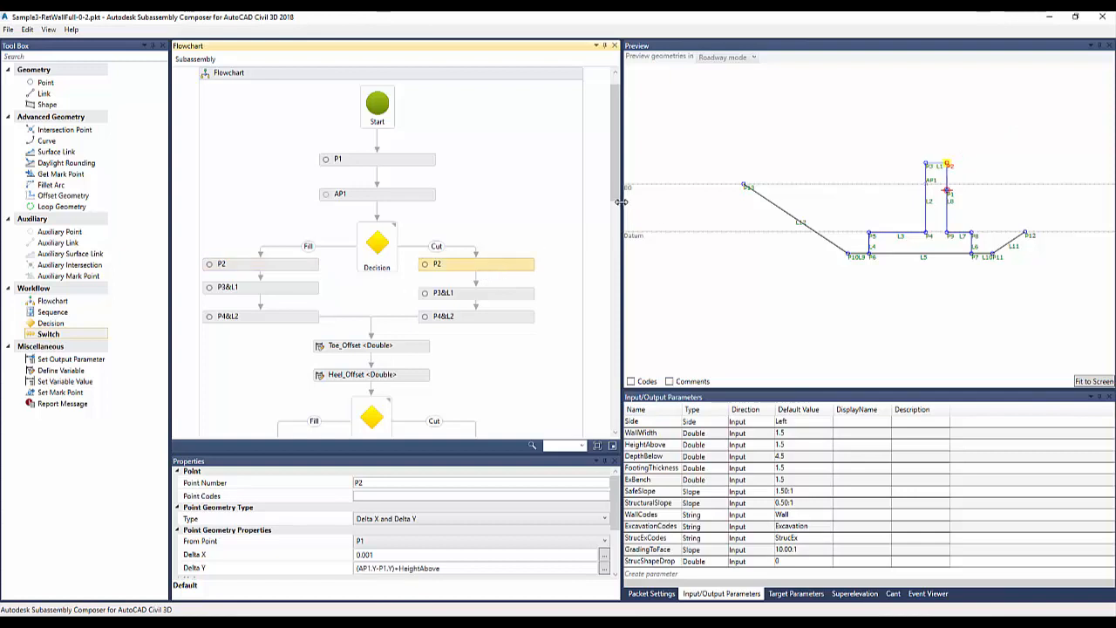
pyautogui.moveTo(628, 189); pyautogui.dragTo(630, 205)
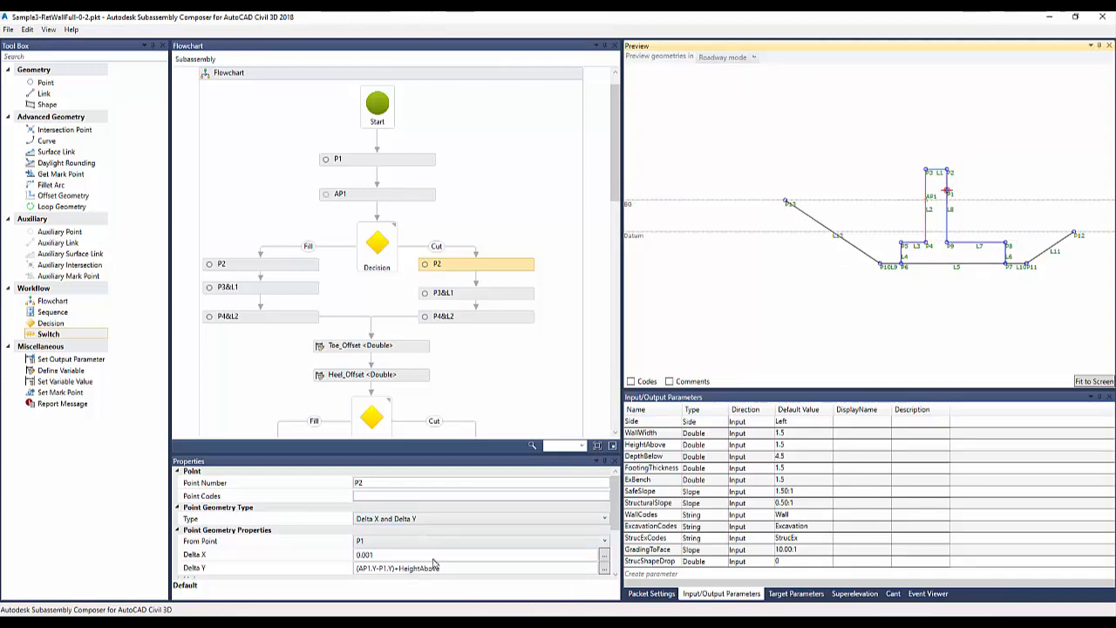
# Step: Lower the EG surface line below P1 and recheck P2's Delta Y in both branches, plus P3's geometry in the Fill branch
pyautogui.moveTo(638, 202); pyautogui.dragTo(638, 221)
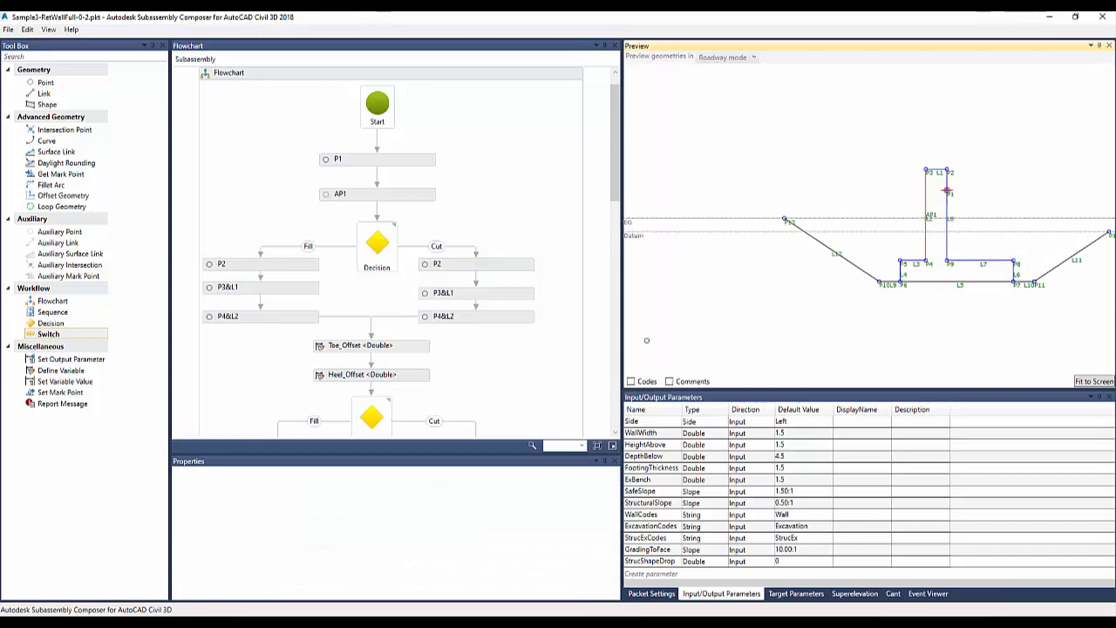
pyautogui.click(455, 266)
pyautogui.click(277, 266)
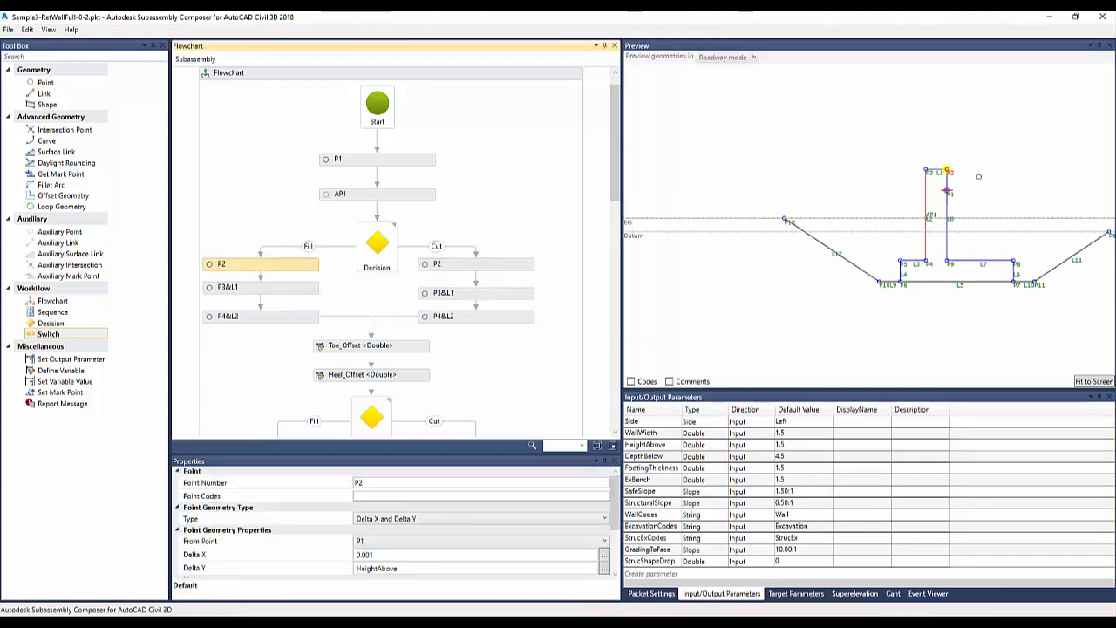
pyautogui.click(456, 268)
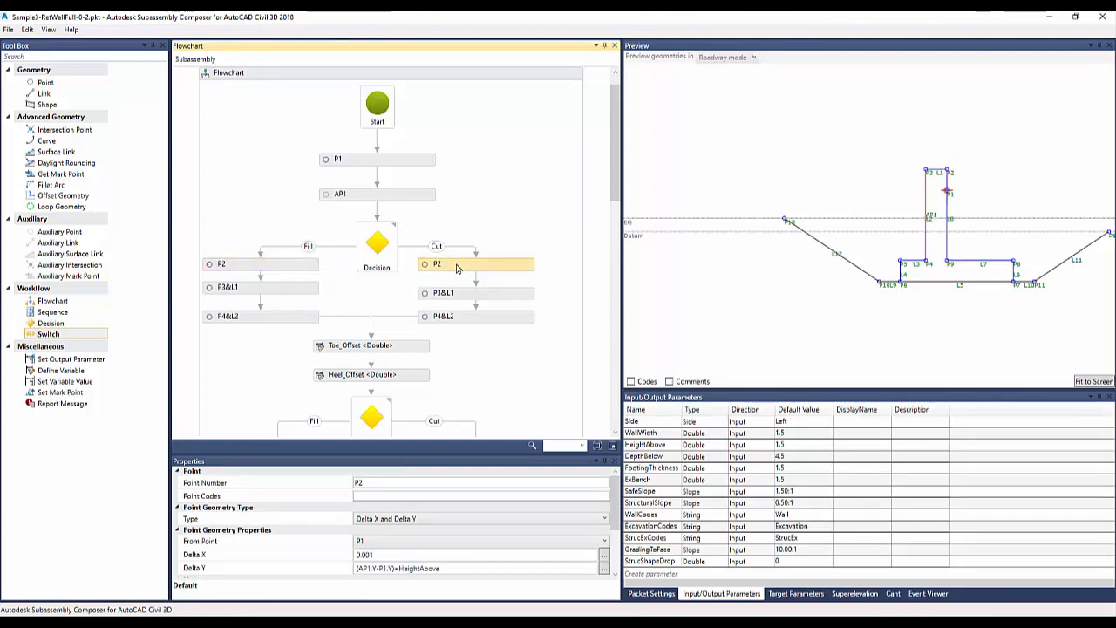
pyautogui.click(305, 288)
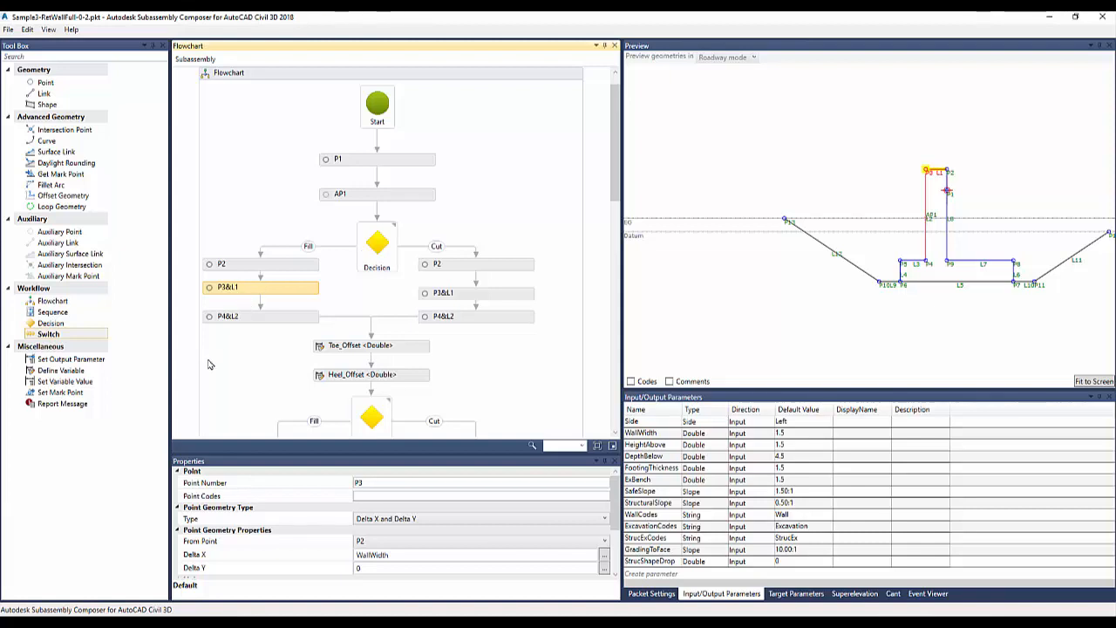
# Step: Examine the Toe_Offset variable's default expression and the P3 and P4 points it references on the wall
pyautogui.scroll(-1, 255, 346)
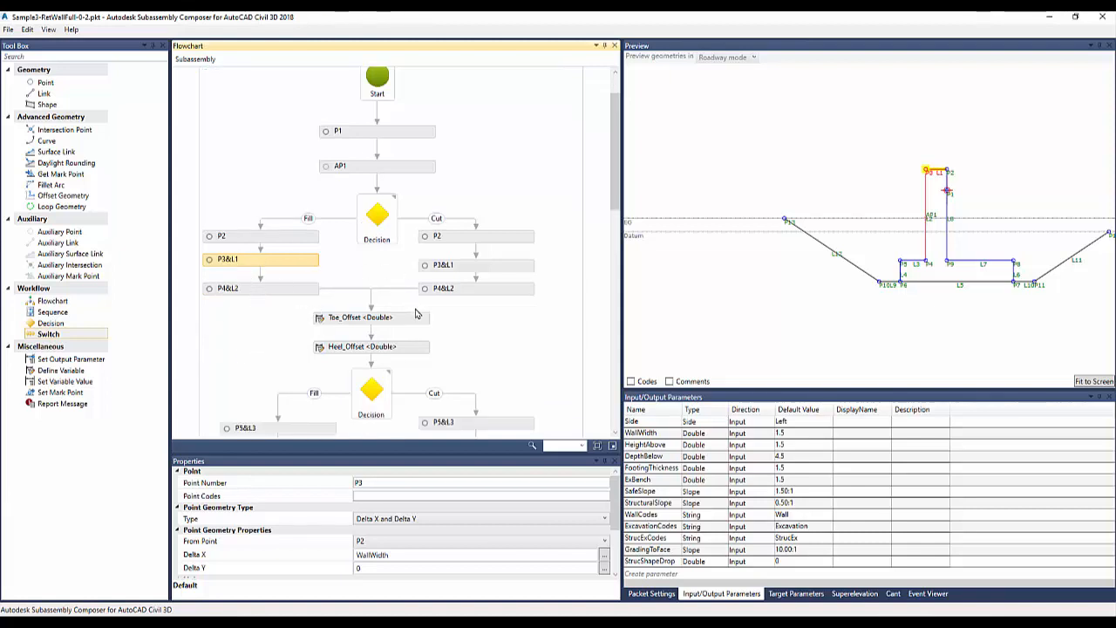
pyautogui.click(390, 322)
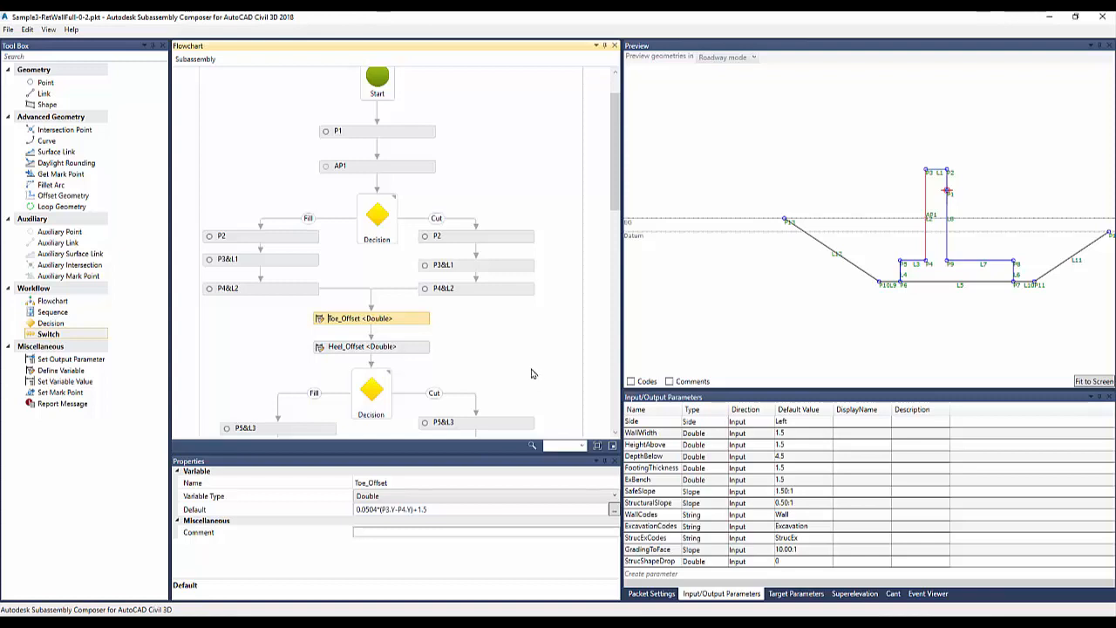
pyautogui.scroll(-1, 515, 366)
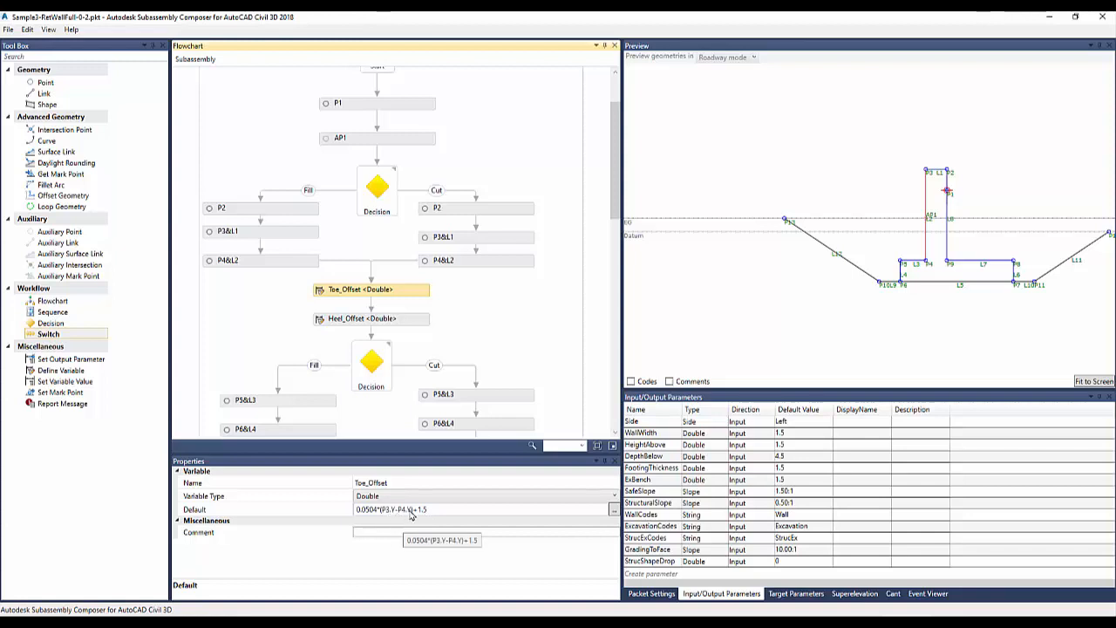
pyautogui.click(928, 172)
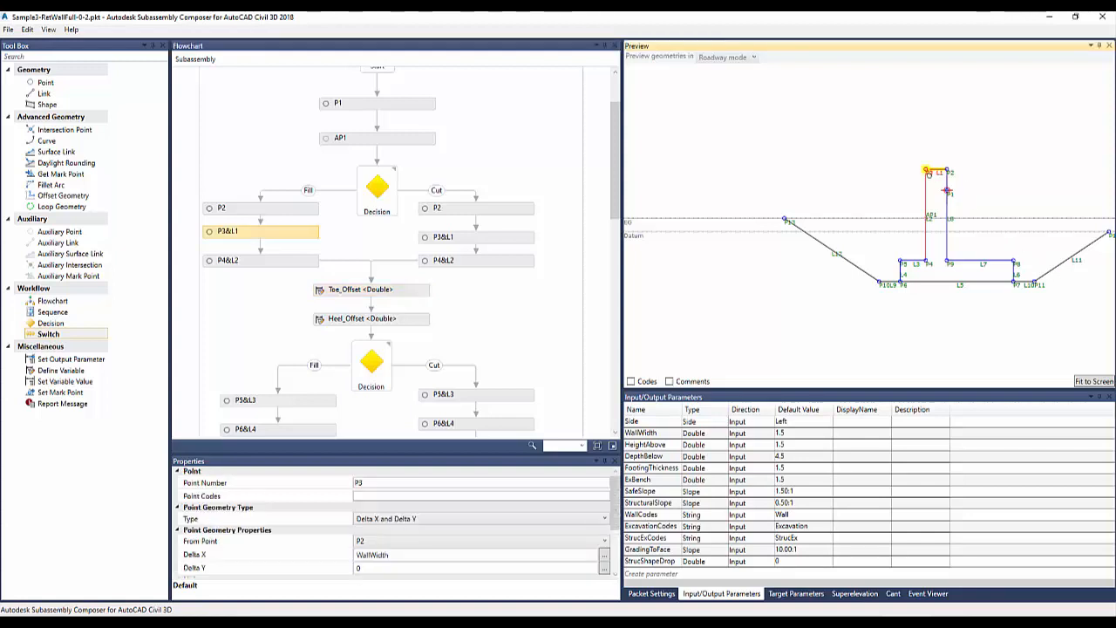
pyautogui.click(931, 262)
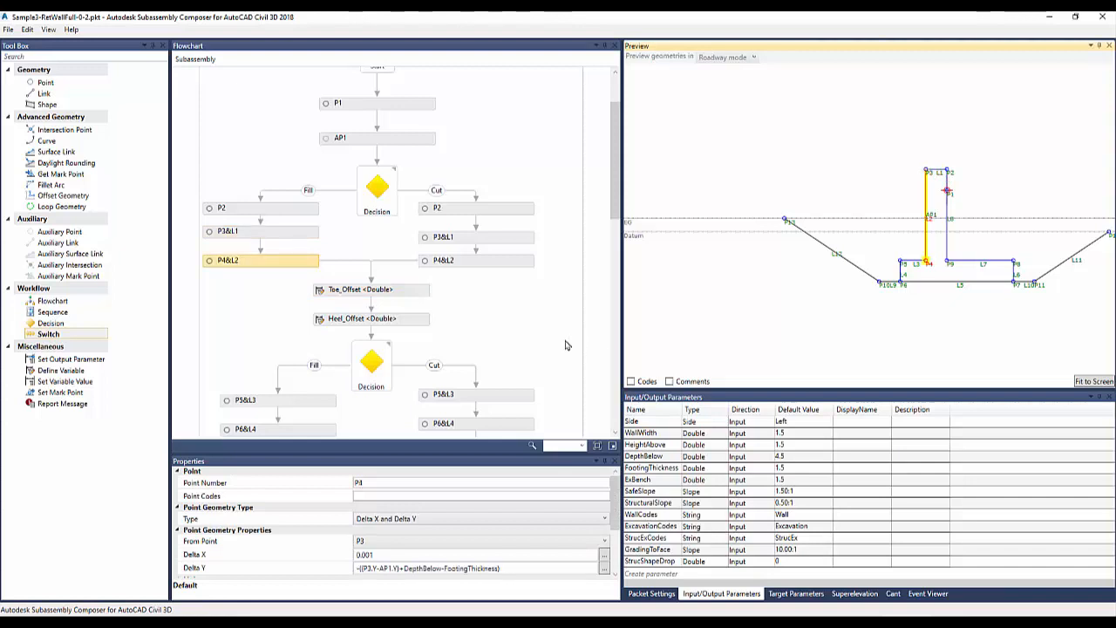
pyautogui.click(401, 292)
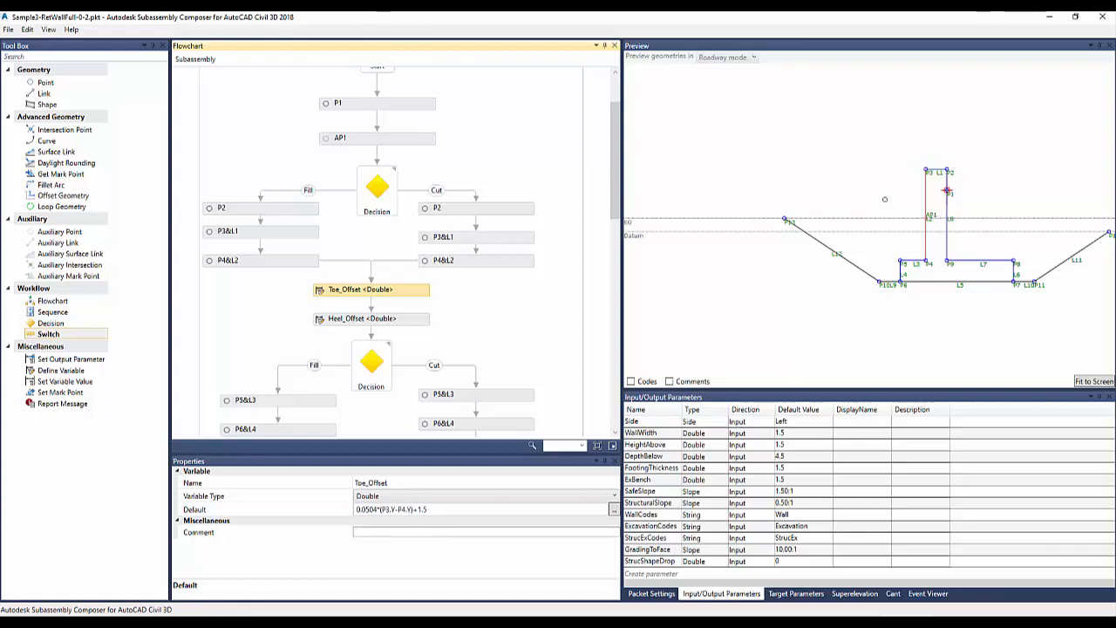
# Step: Inspect the Heel_Offset variable's default expression and the condition of the second Decision
pyautogui.scroll(-3, 288, 357)
pyautogui.click(382, 236)
pyautogui.click(394, 209)
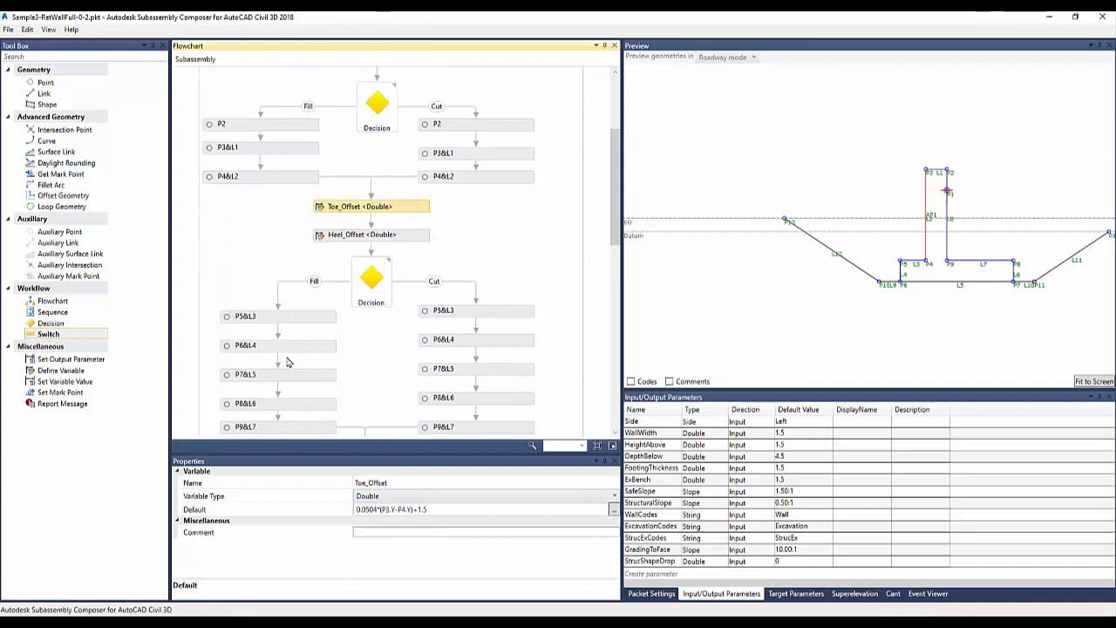
pyautogui.click(407, 237)
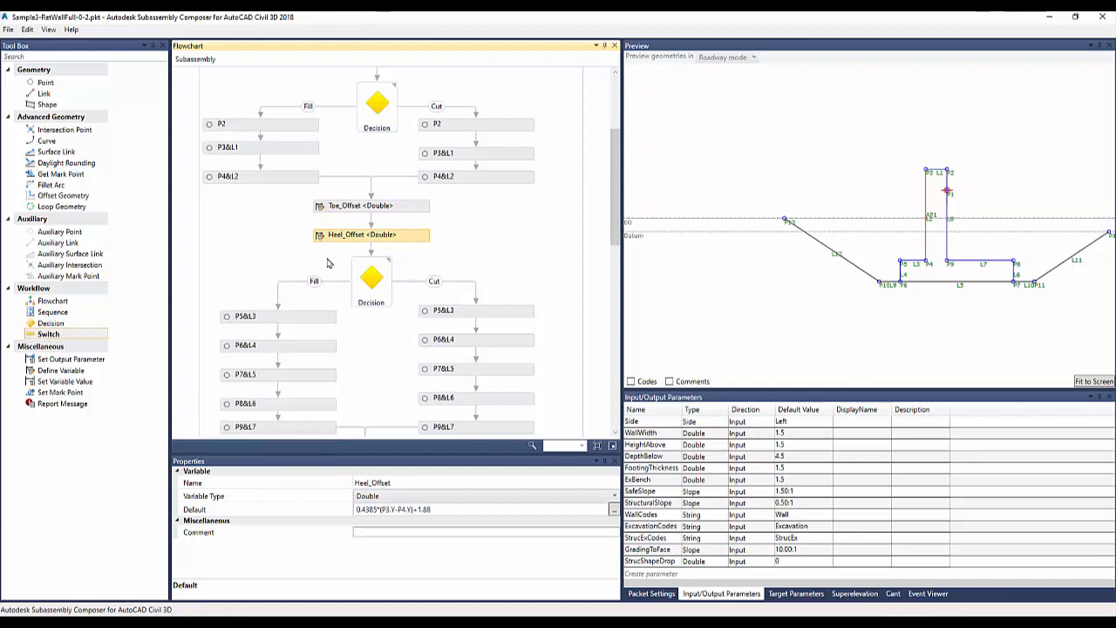
pyautogui.click(370, 277)
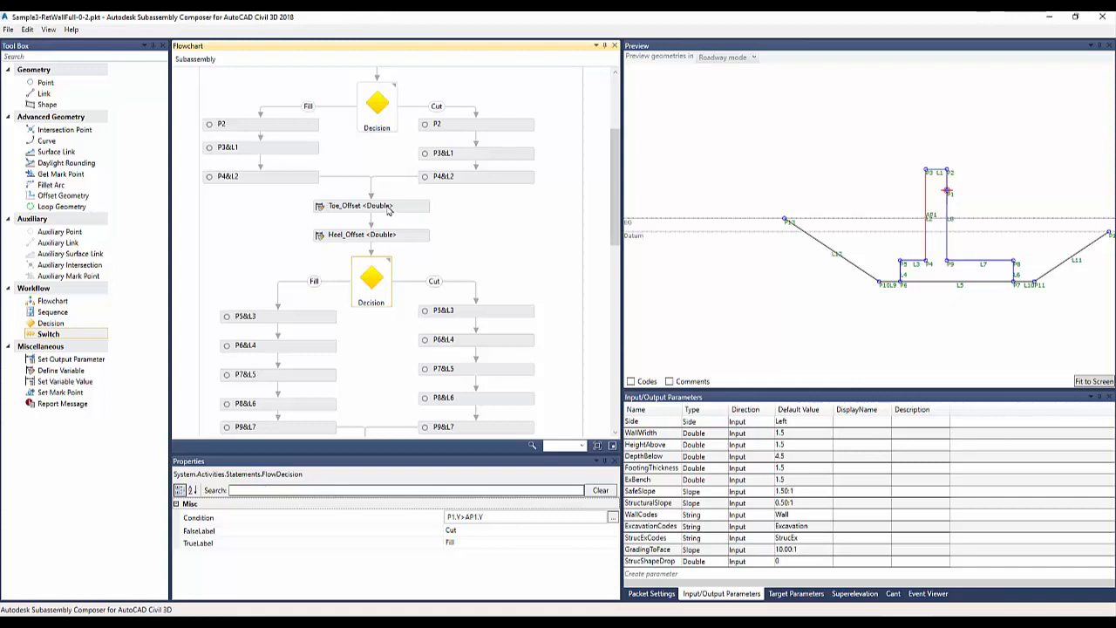
# Step: Compare P5's Delta X in the Fill and Cut branches, raising the EG surface line above P1 to preview the Cut case
pyautogui.click(270, 149)
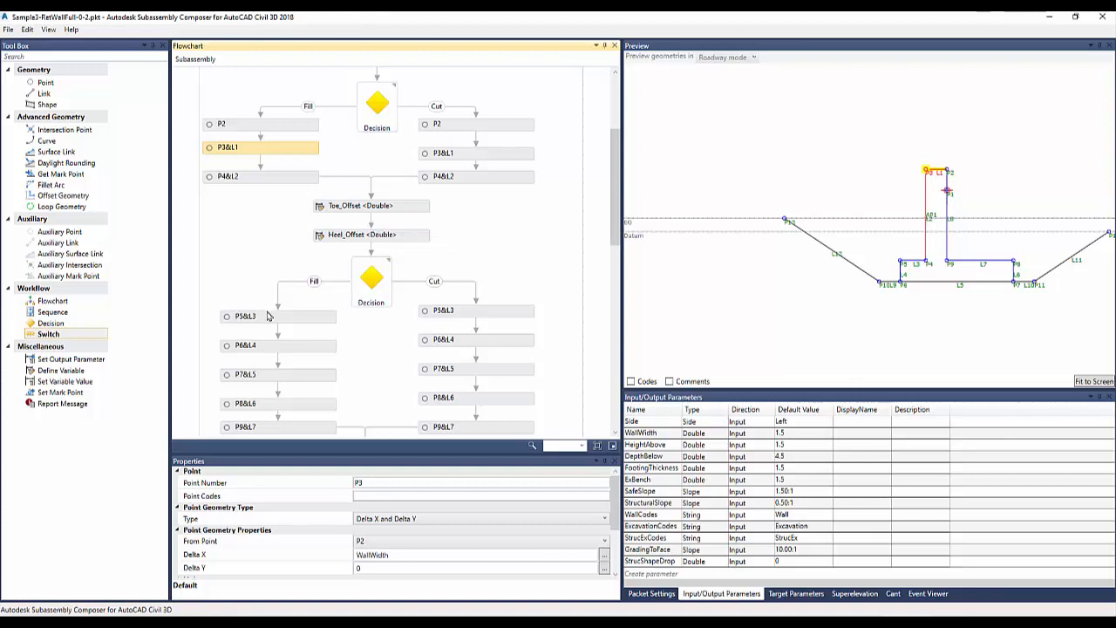
pyautogui.scroll(-1, 892, 235)
pyautogui.scroll(4, 890, 234)
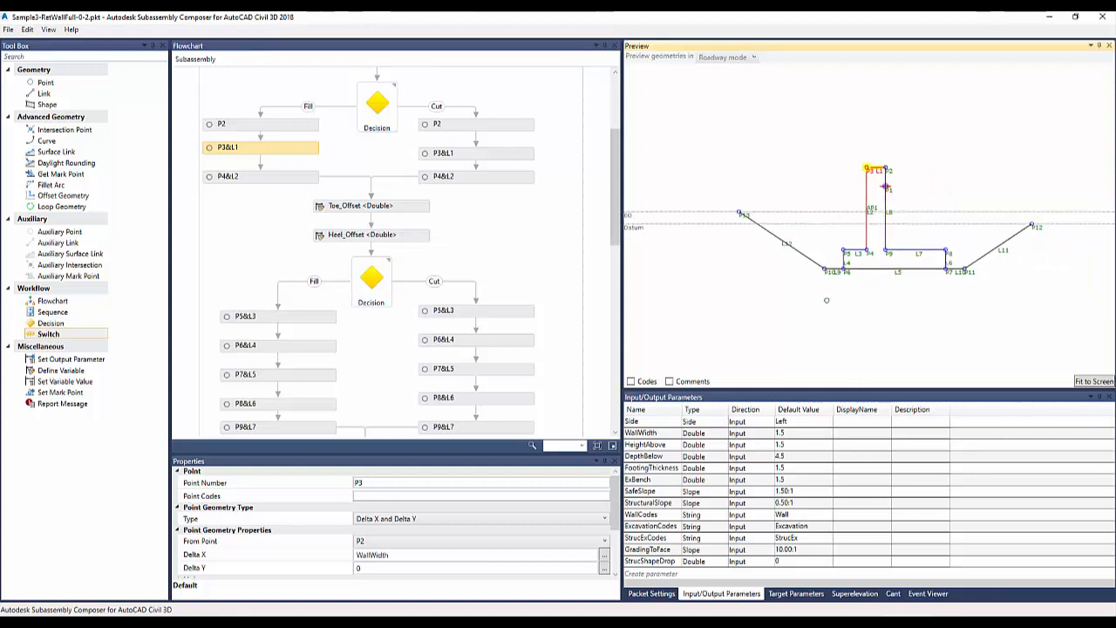
pyautogui.moveTo(682, 217); pyautogui.dragTo(774, 299)
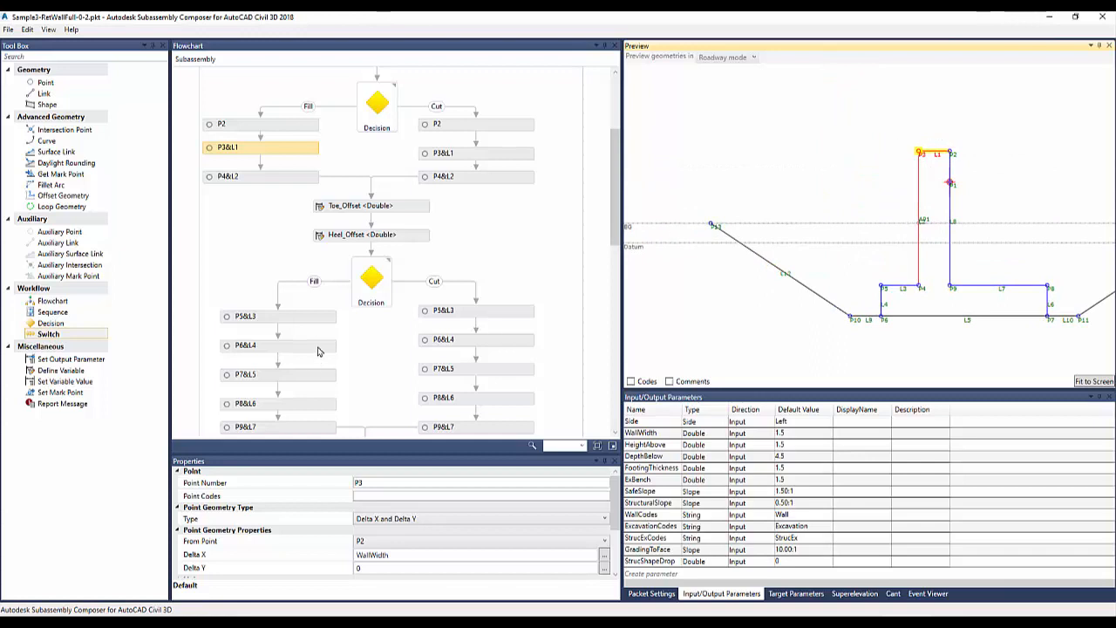
pyautogui.click(307, 321)
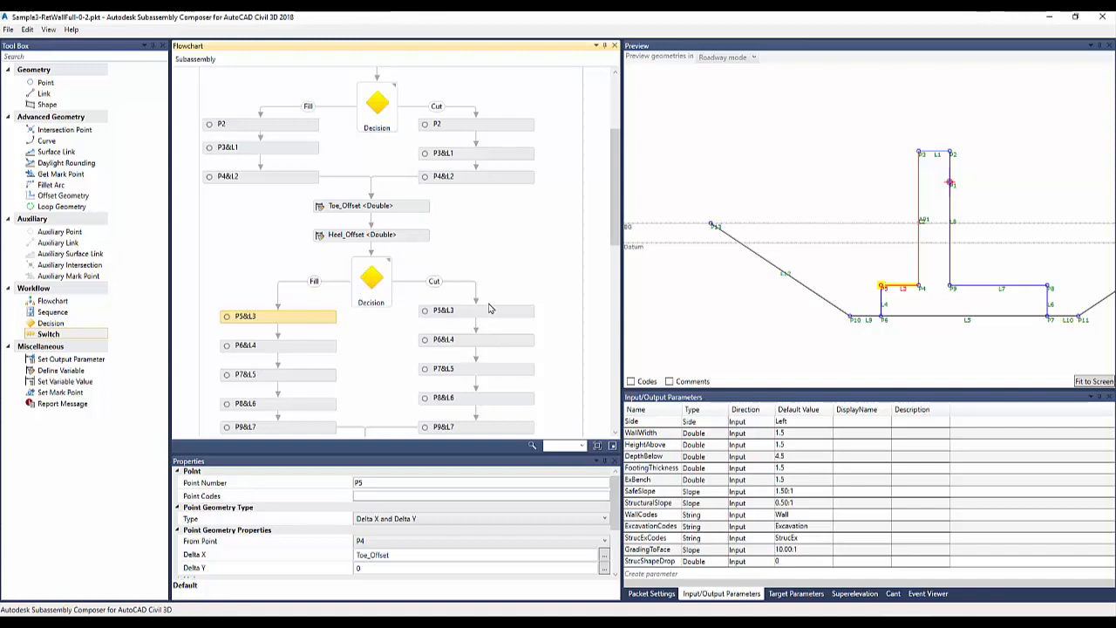
pyautogui.moveTo(643, 224); pyautogui.dragTo(644, 171)
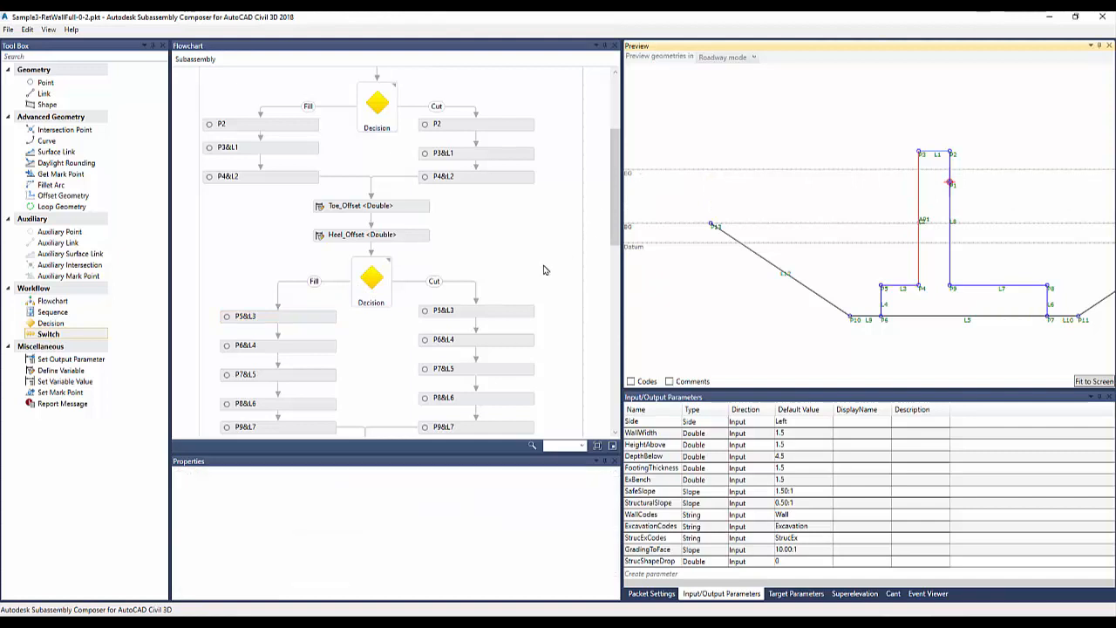
pyautogui.click(499, 313)
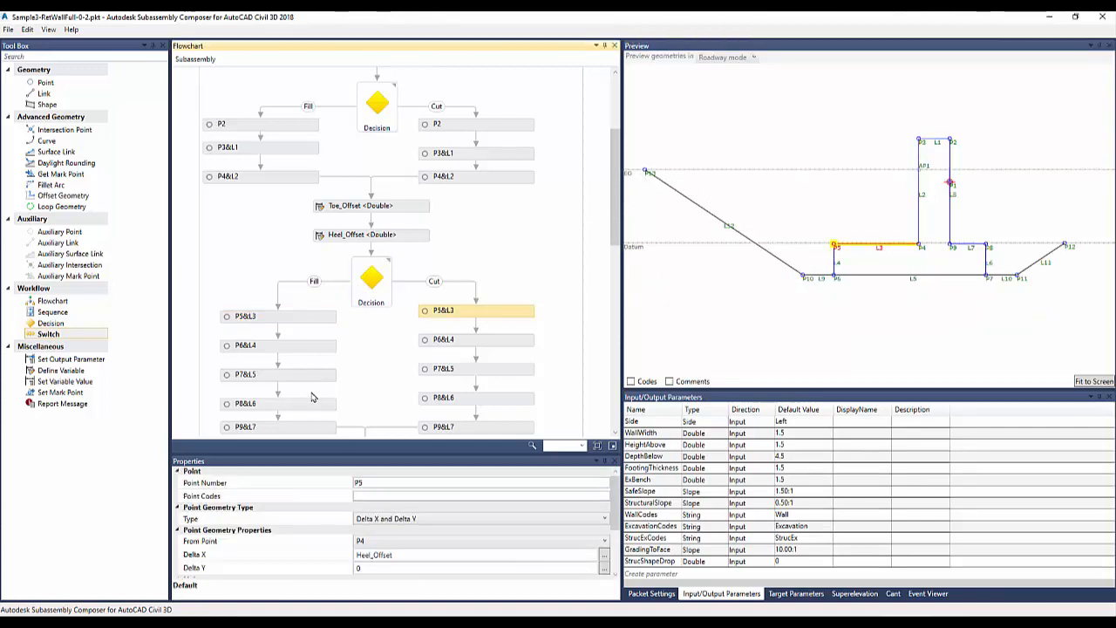
# Step: Compare P9's Delta X in the Fill and Cut branches below the second Decision
pyautogui.scroll(-3, 314, 399)
pyautogui.click(269, 345)
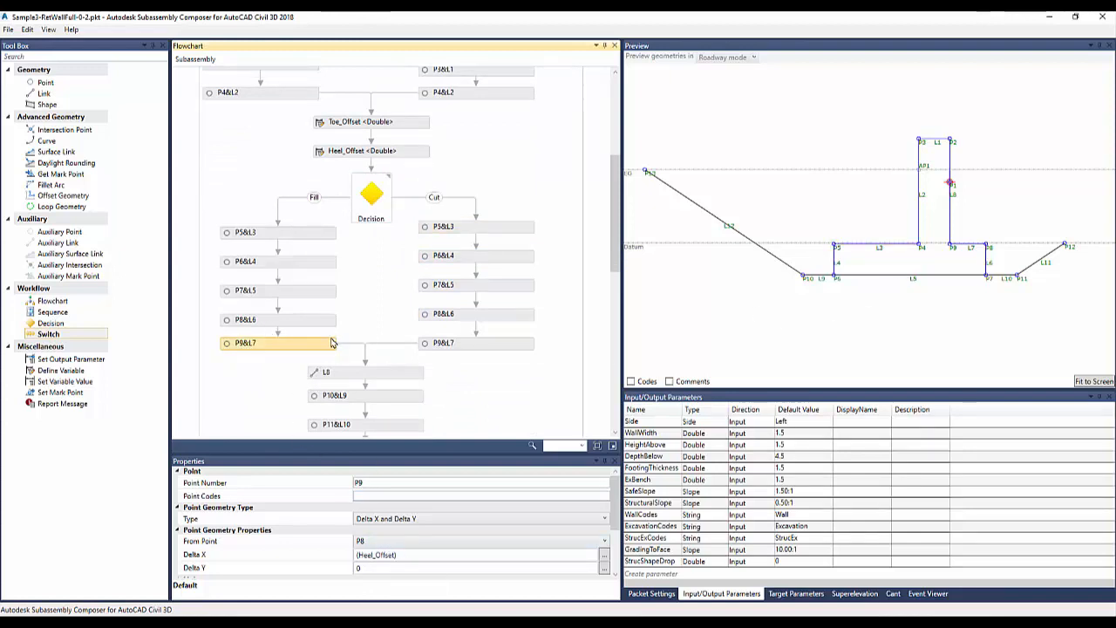
pyautogui.click(485, 348)
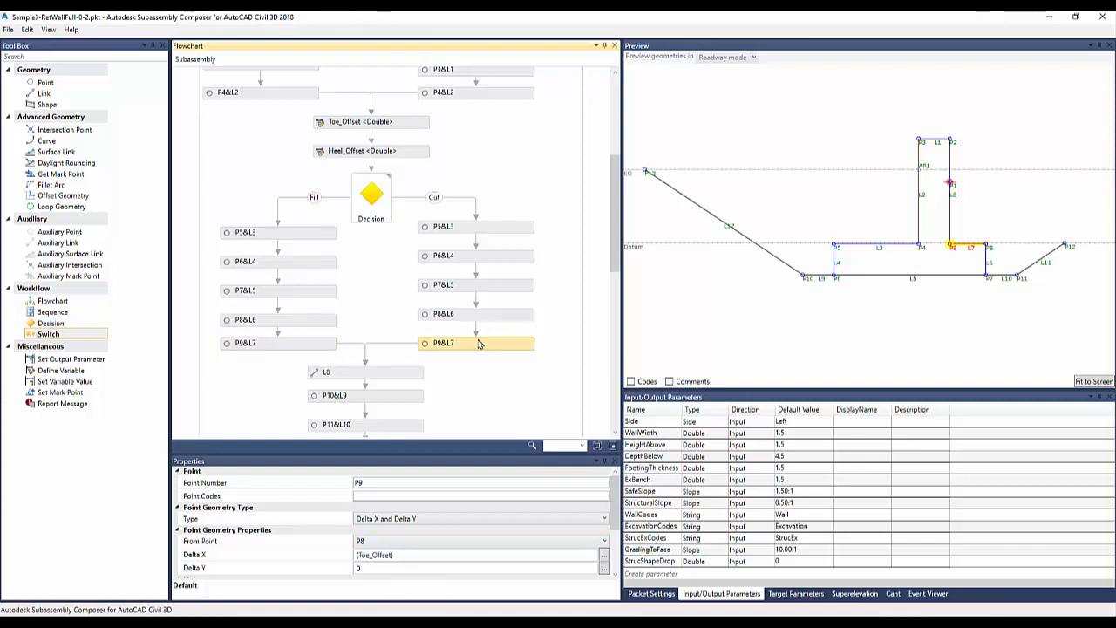
# Step: Lower the EG surface line below P1 in the preview and inspect the geometry of P10&L9 beneath the merged branches
pyautogui.scroll(-2, 522, 321)
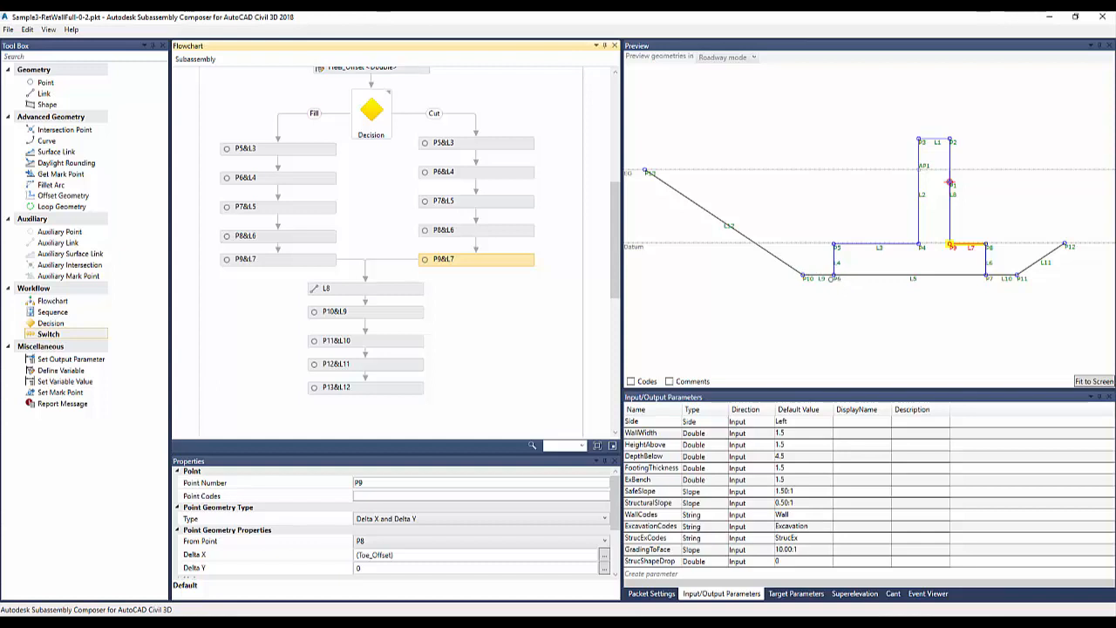
pyautogui.click(634, 173)
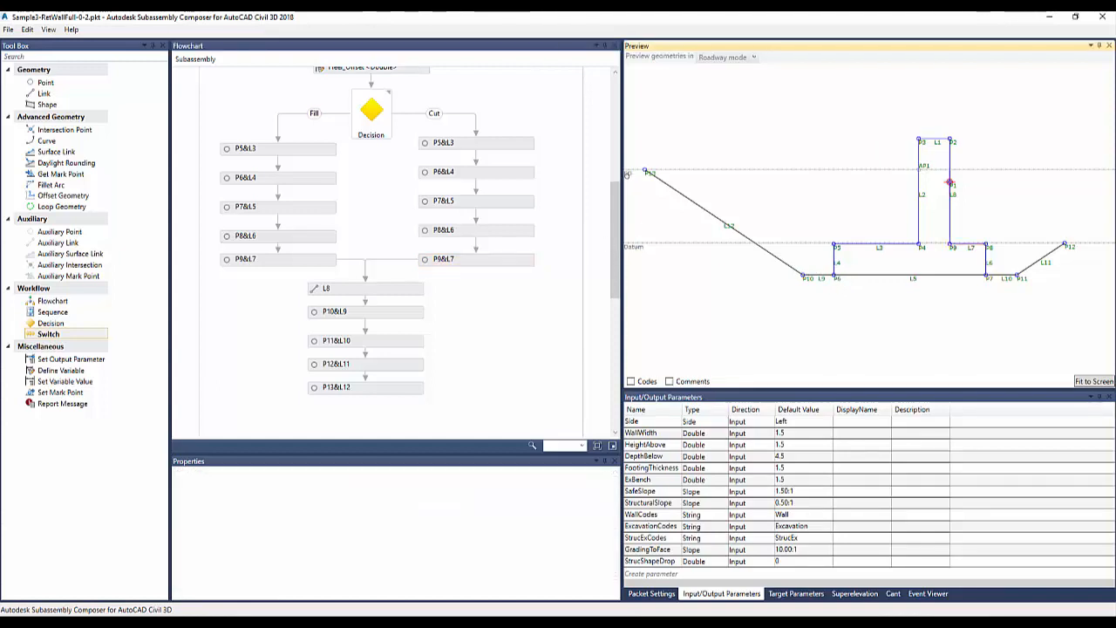
pyautogui.moveTo(635, 199); pyautogui.dragTo(634, 200)
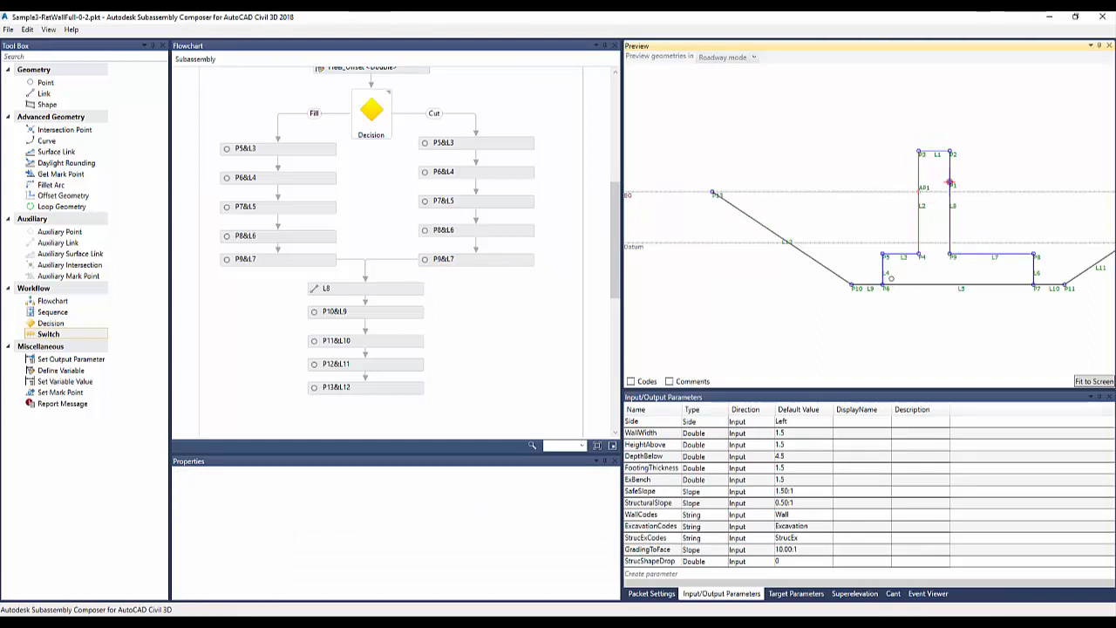
pyautogui.moveTo(907, 326); pyautogui.dragTo(830, 302, button='middle')
pyautogui.scroll(-2, 830, 302)
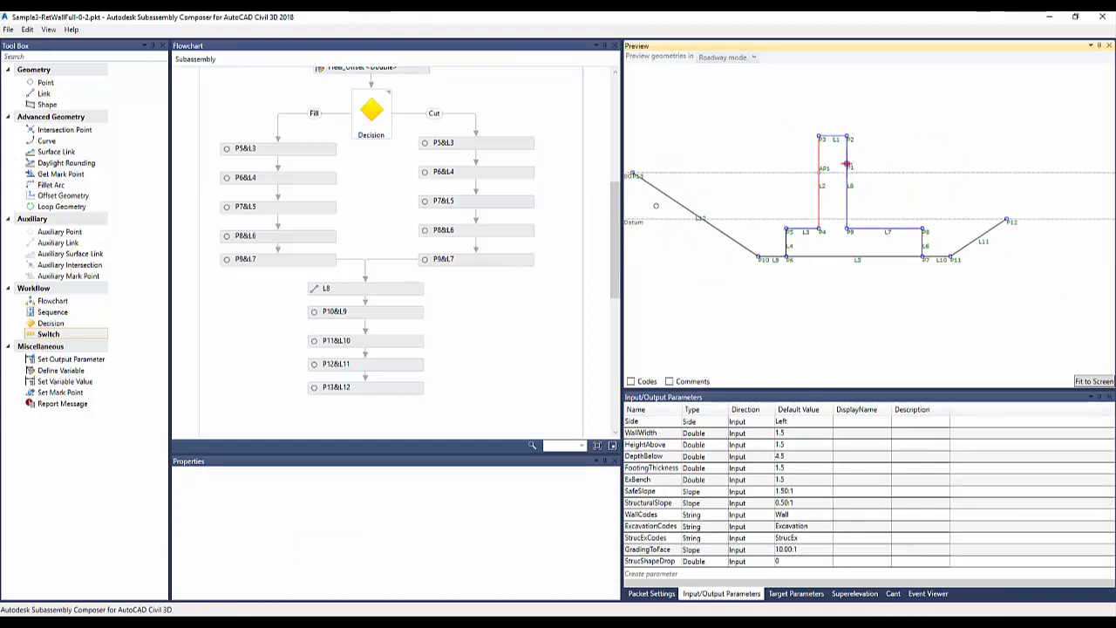
pyautogui.click(375, 314)
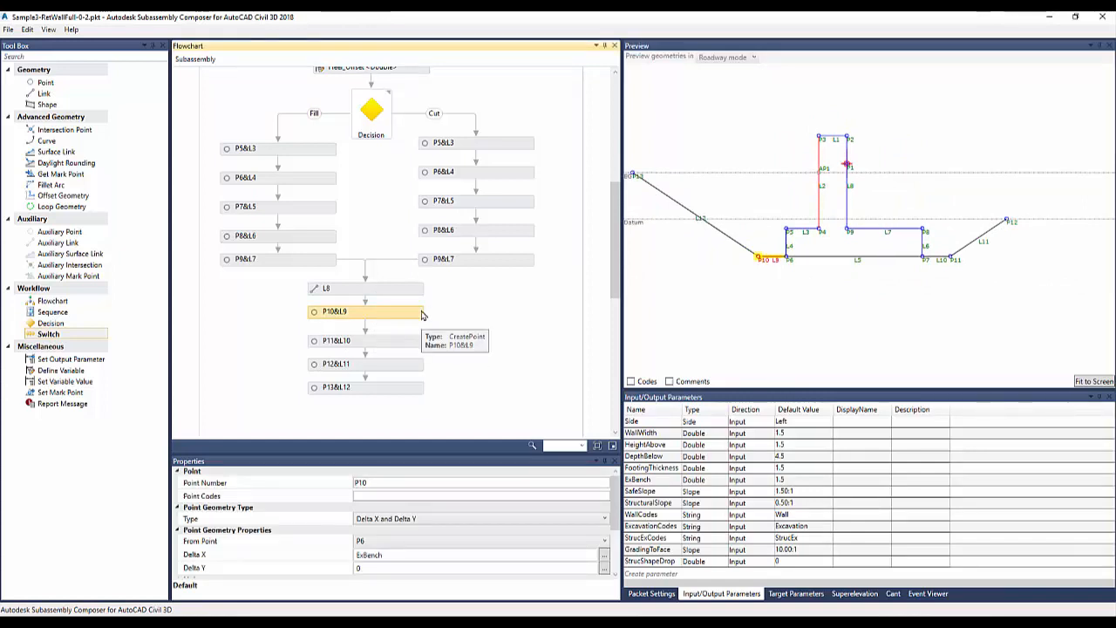
# Step: Review the complete retaining wall flowchart from Start through both Decisions to P13&L12
pyautogui.click(484, 183)
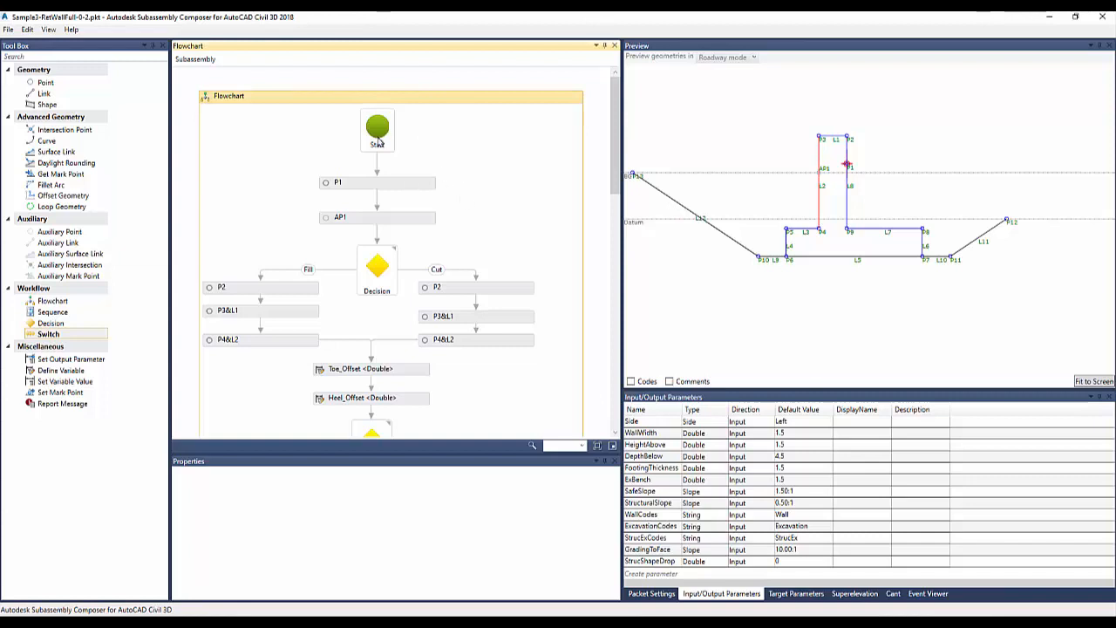
pyautogui.scroll(-4, 301, 275)
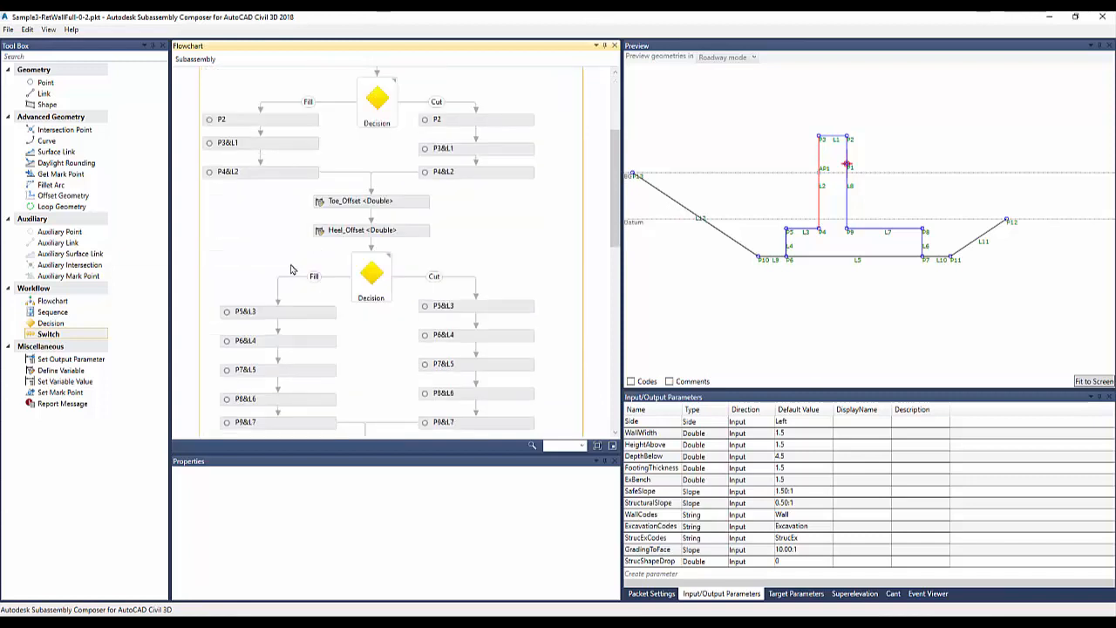
pyautogui.scroll(-5, 292, 270)
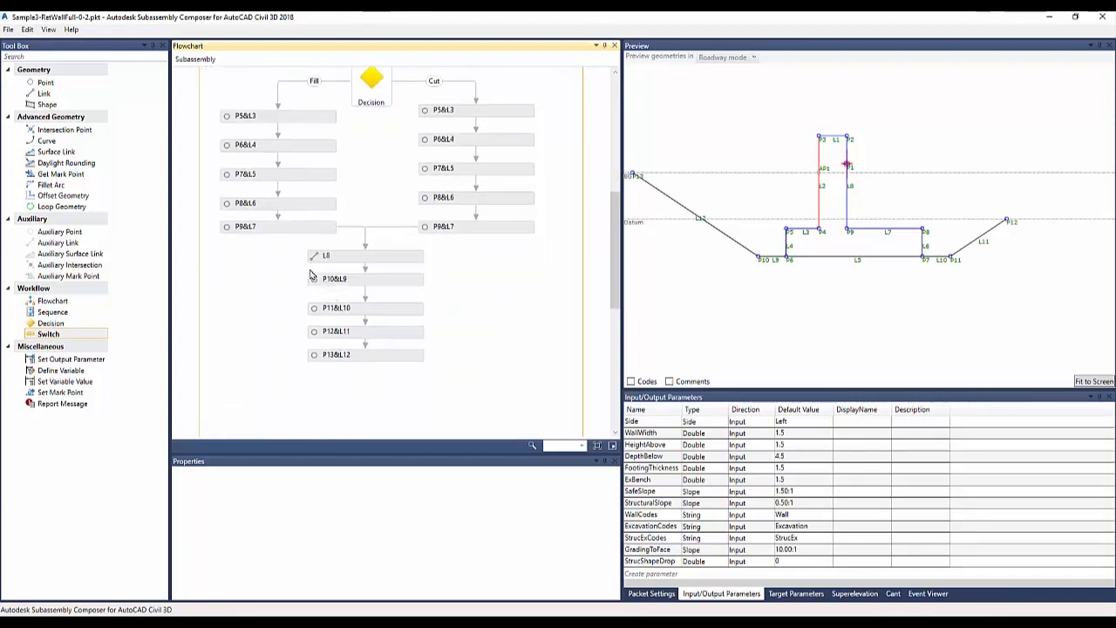
pyautogui.scroll(8, 308, 275)
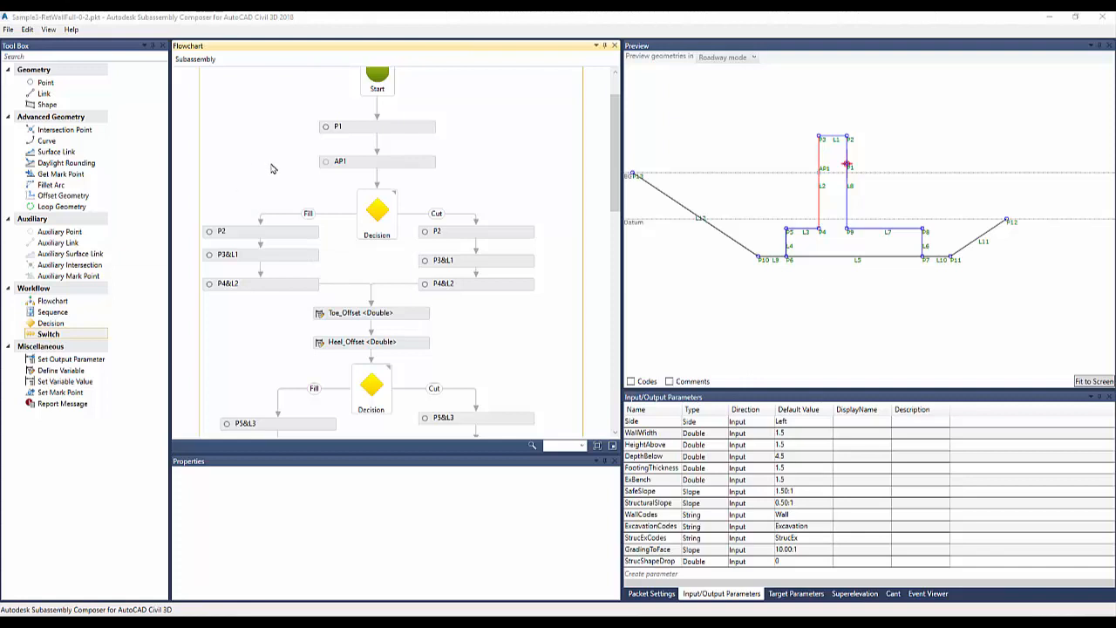
# Step: Open C-Curb-1.1.2.pkt from the Presentation folder without saving the retaining wall file, and zoom its preview out
pyautogui.click(8, 30)
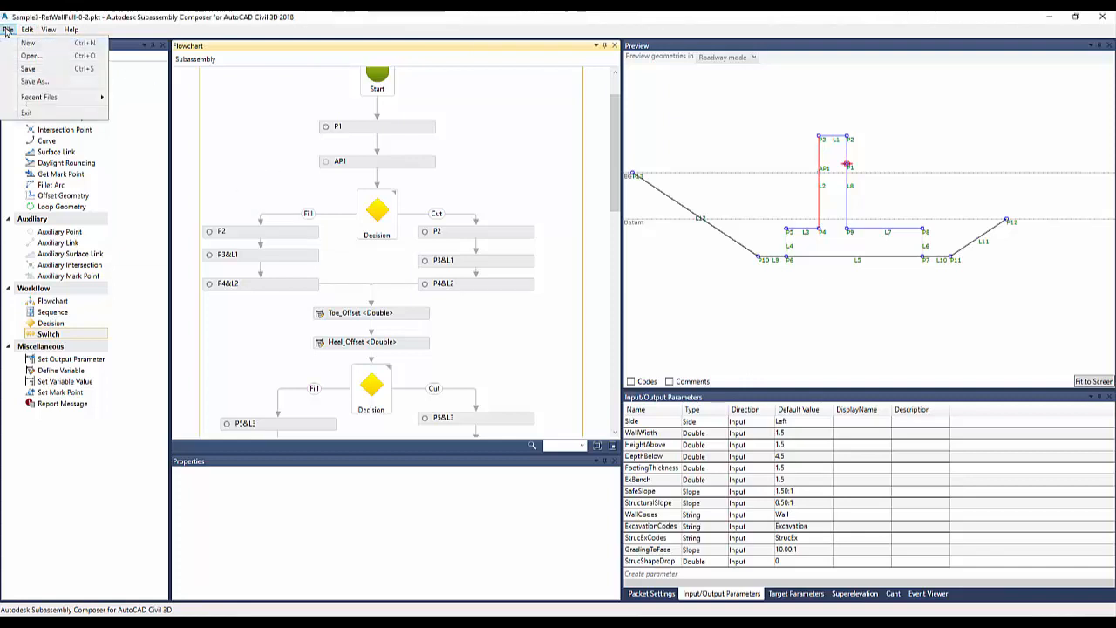
pyautogui.click(38, 59)
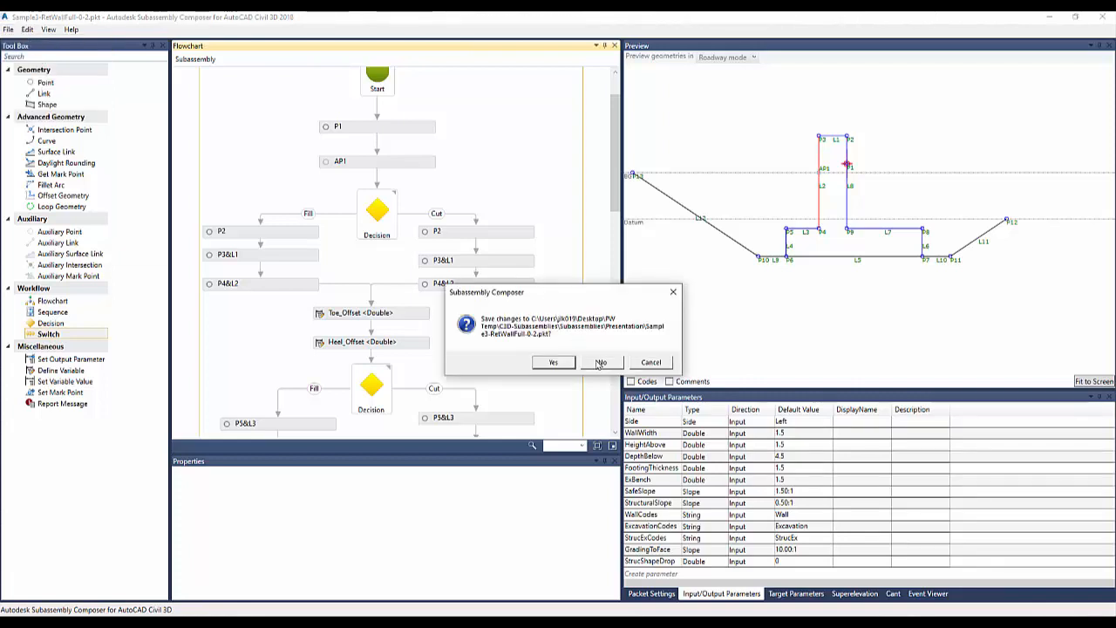
pyautogui.click(601, 363)
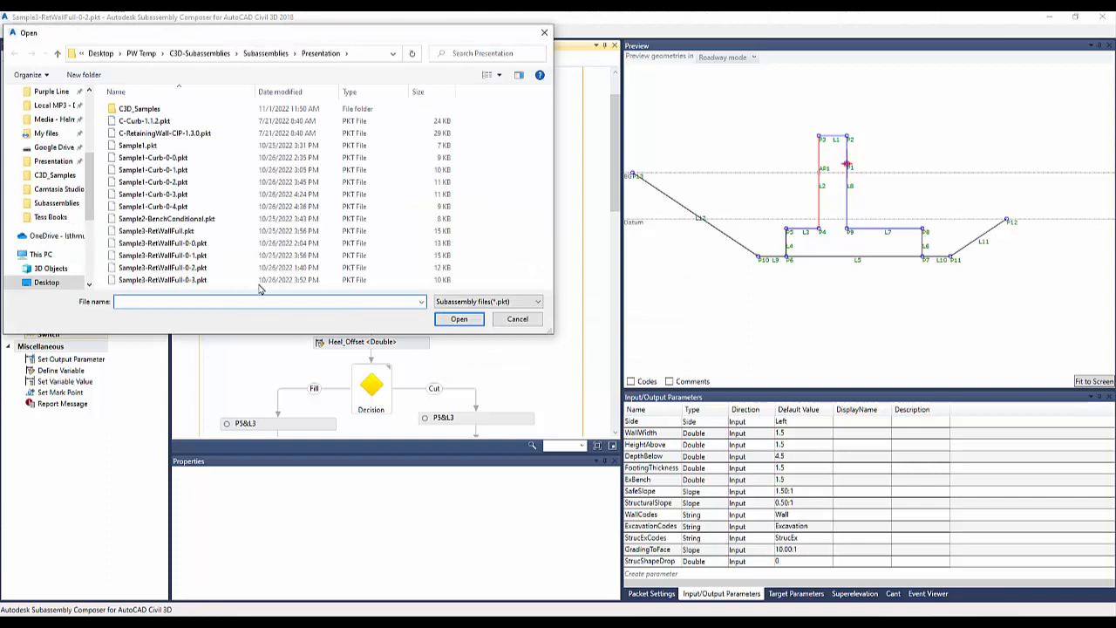
pyautogui.doubleClick(156, 123)
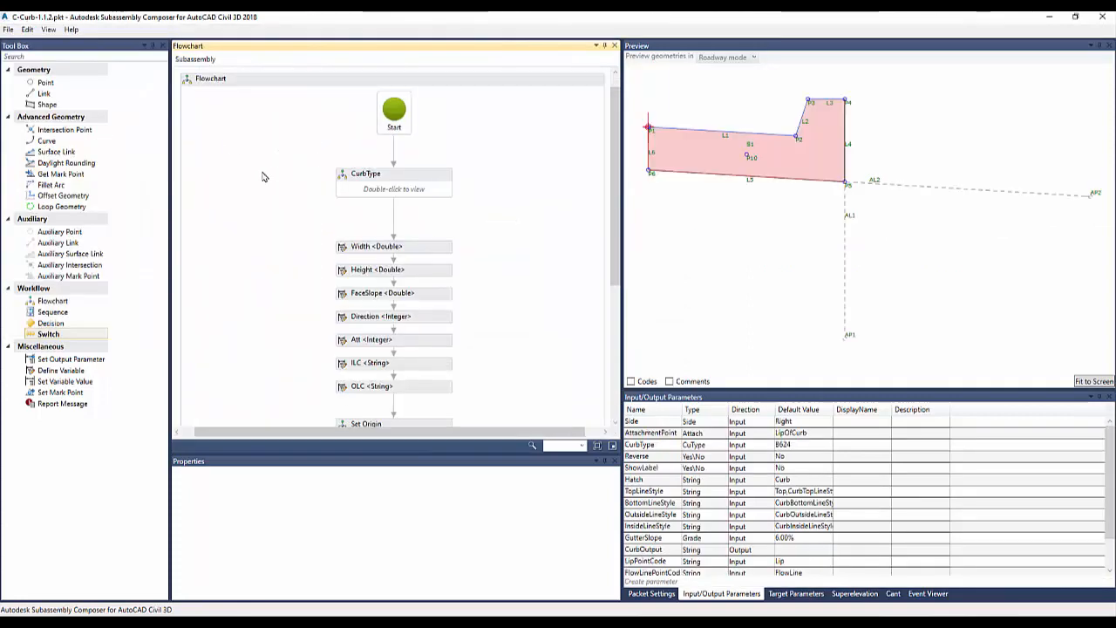
pyautogui.scroll(-3, 806, 196)
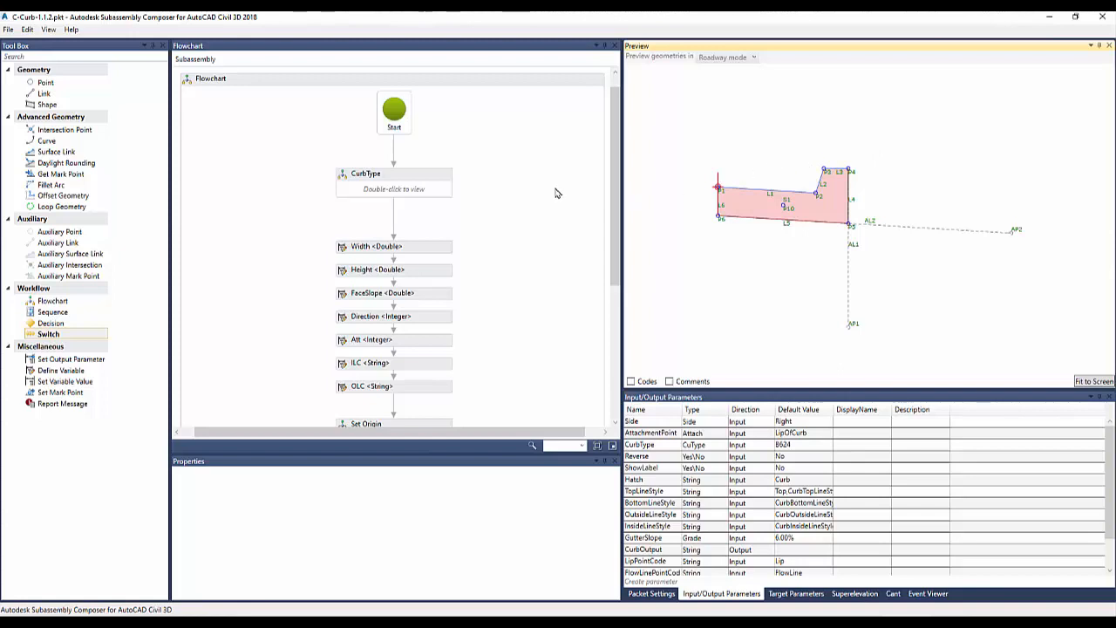
# Step: Review the curb flowchart from Start through the variable definitions, Set Origin and Geometry to CurbOutput
pyautogui.scroll(-2, 555, 188)
pyautogui.scroll(-3, 471, 201)
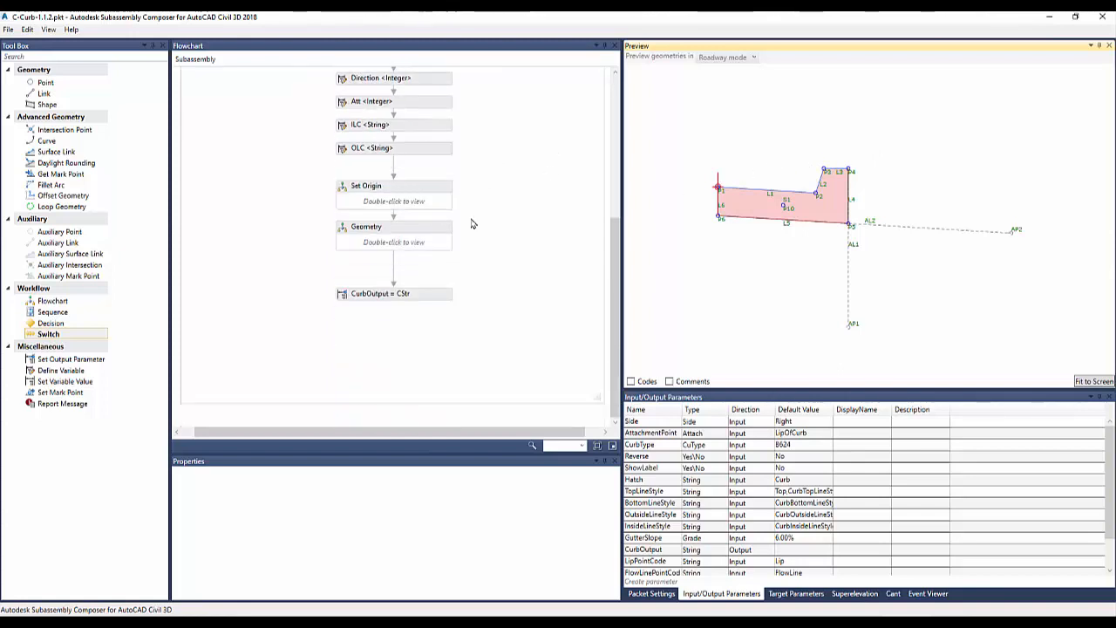
pyautogui.scroll(5, 401, 208)
pyautogui.scroll(1, 475, 321)
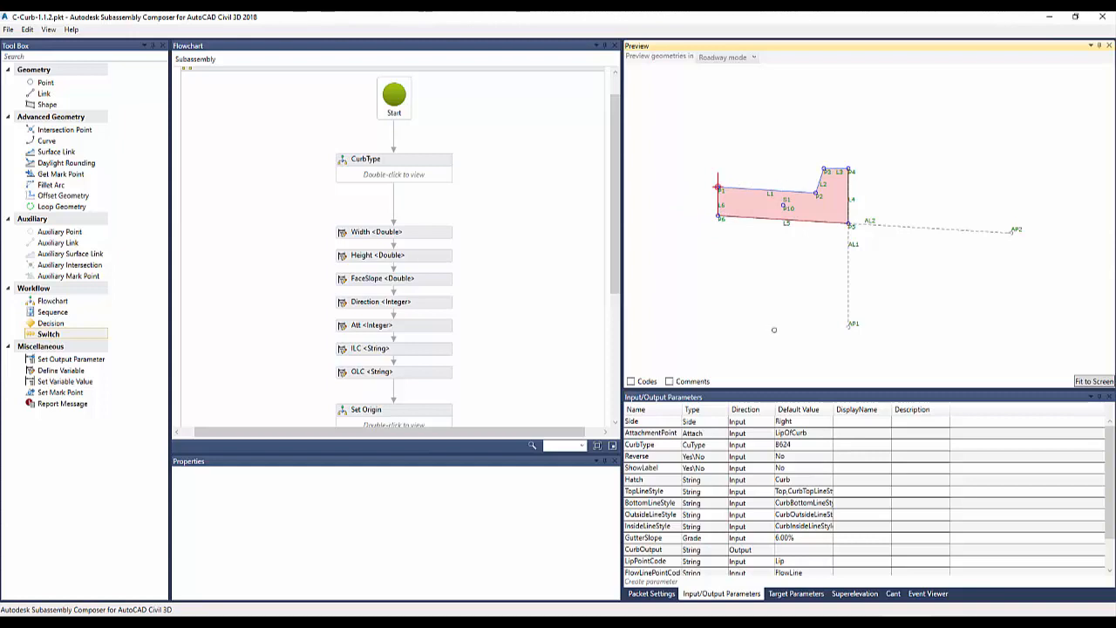
# Step: Set the CurbType parameter's default value to V624 and update the preview
pyautogui.click(814, 445)
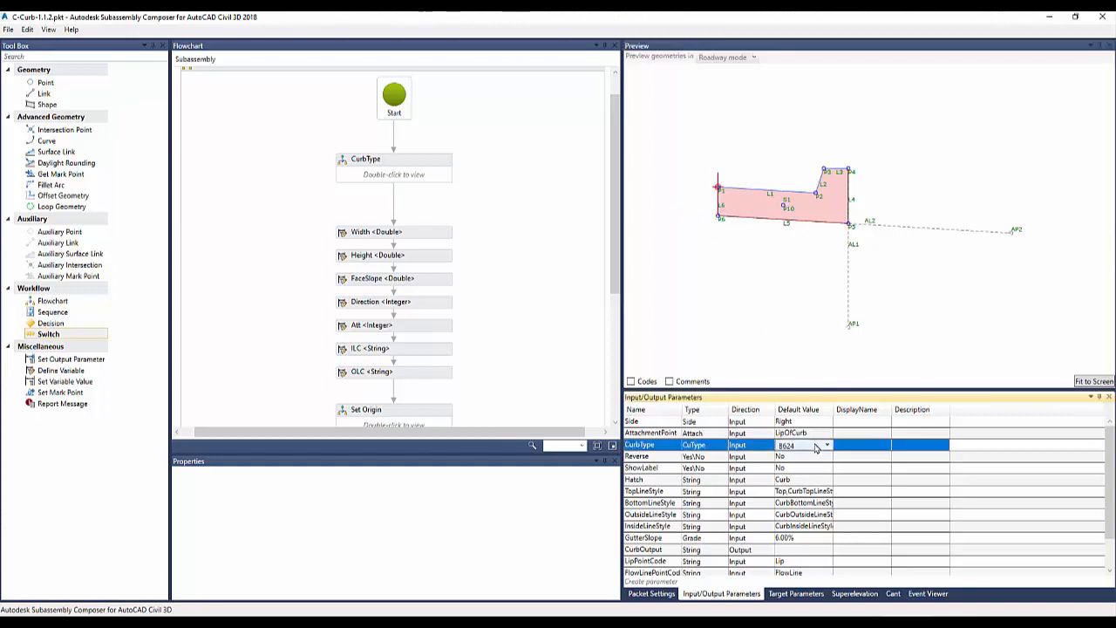
pyautogui.click(829, 446)
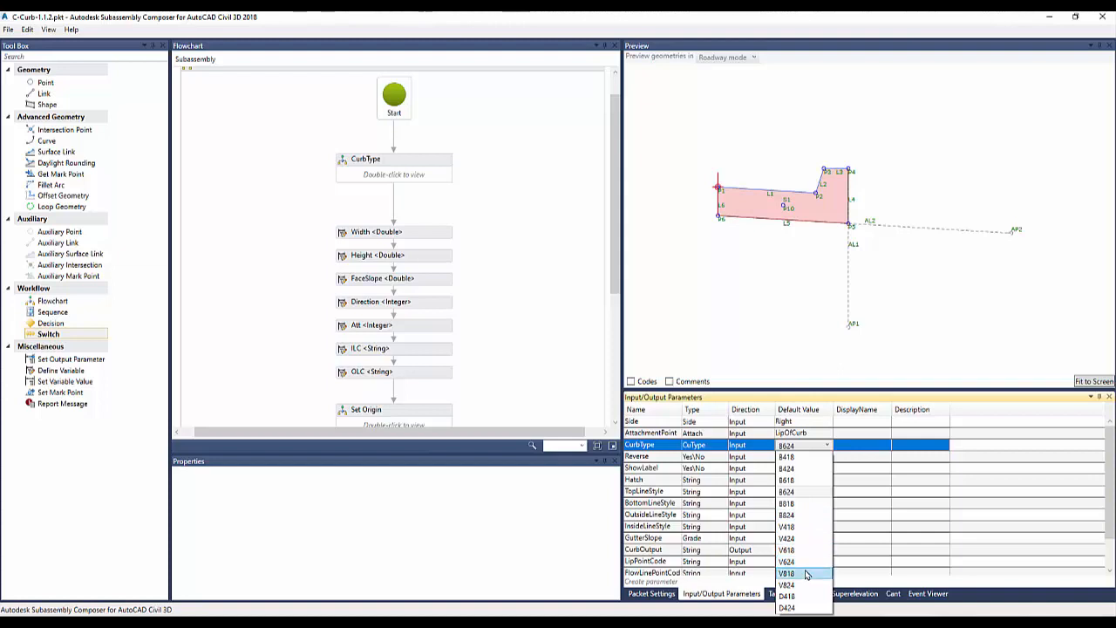
pyautogui.click(801, 565)
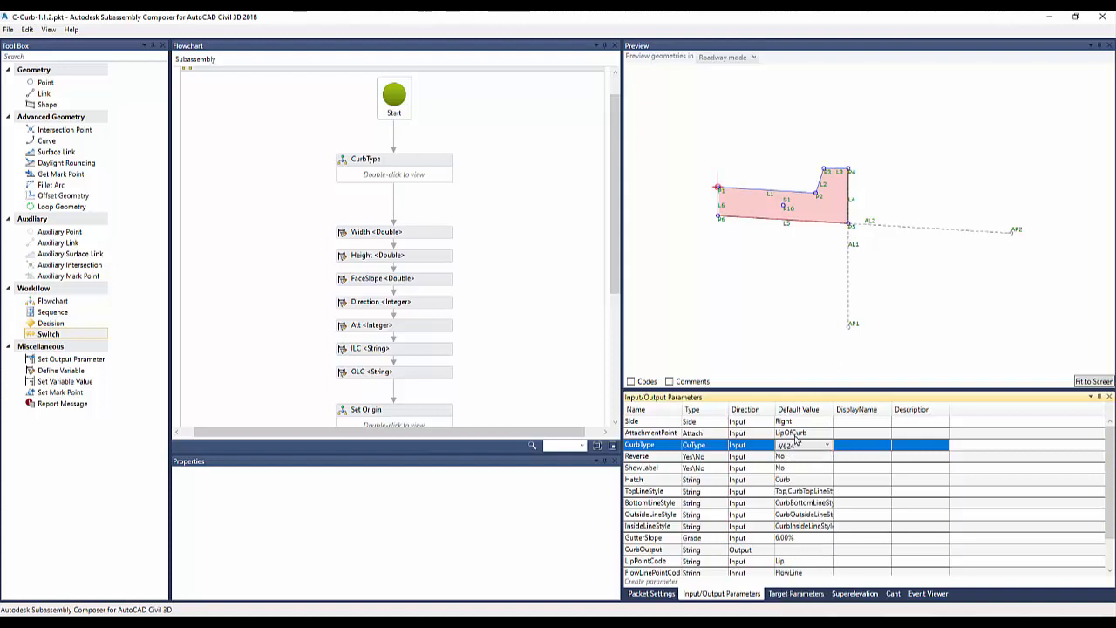
pyautogui.click(790, 333)
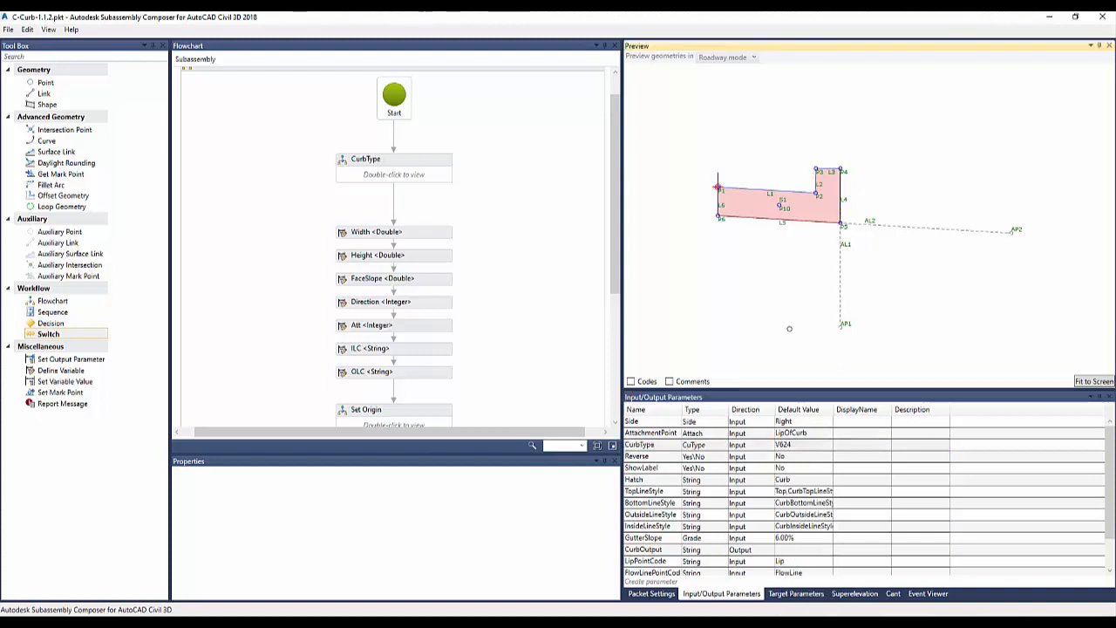
# Step: Switch the CurbType parameter's default value back to B624
pyautogui.click(815, 444)
pyautogui.click(826, 445)
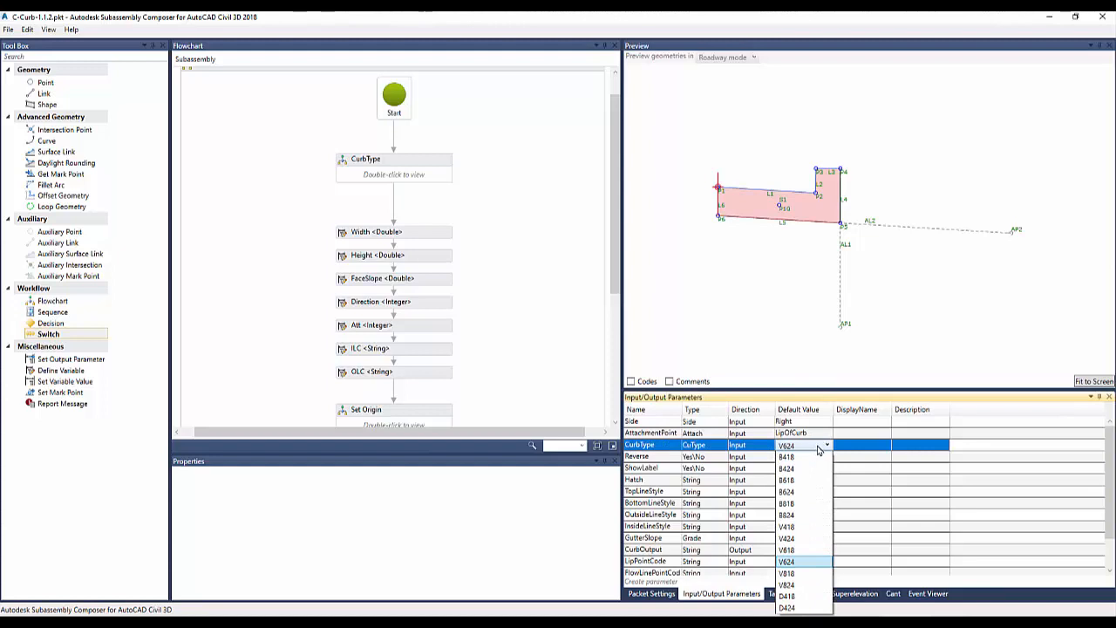
pyautogui.click(819, 495)
pyautogui.click(735, 330)
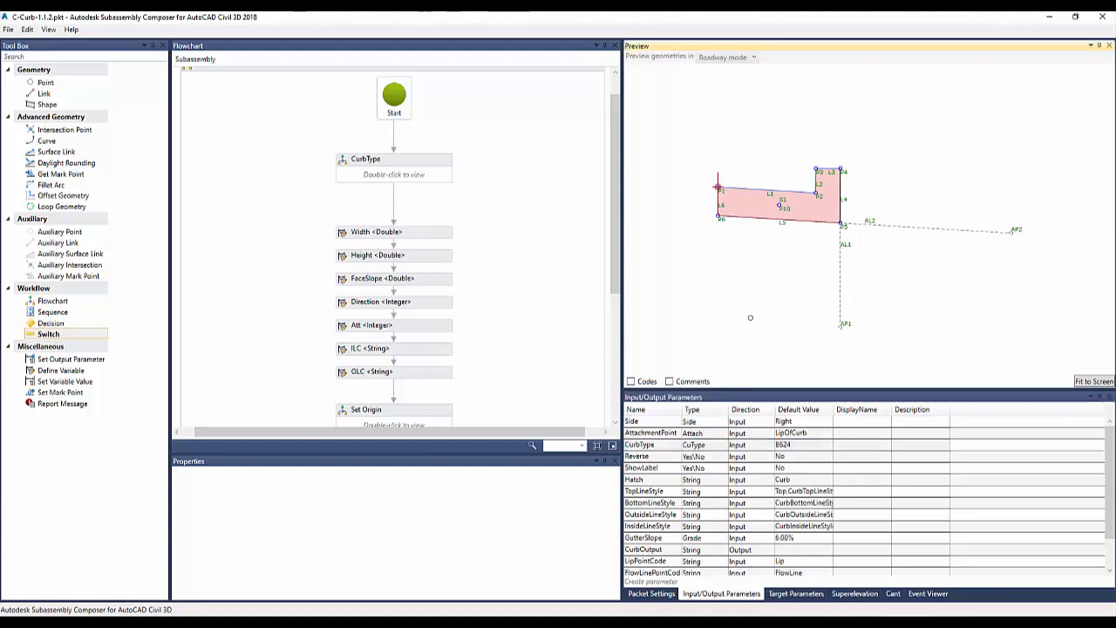
# Step: Set the CurbType parameter's default value to B618 and update the preview
pyautogui.click(816, 444)
pyautogui.click(827, 444)
pyautogui.click(807, 483)
pyautogui.click(784, 301)
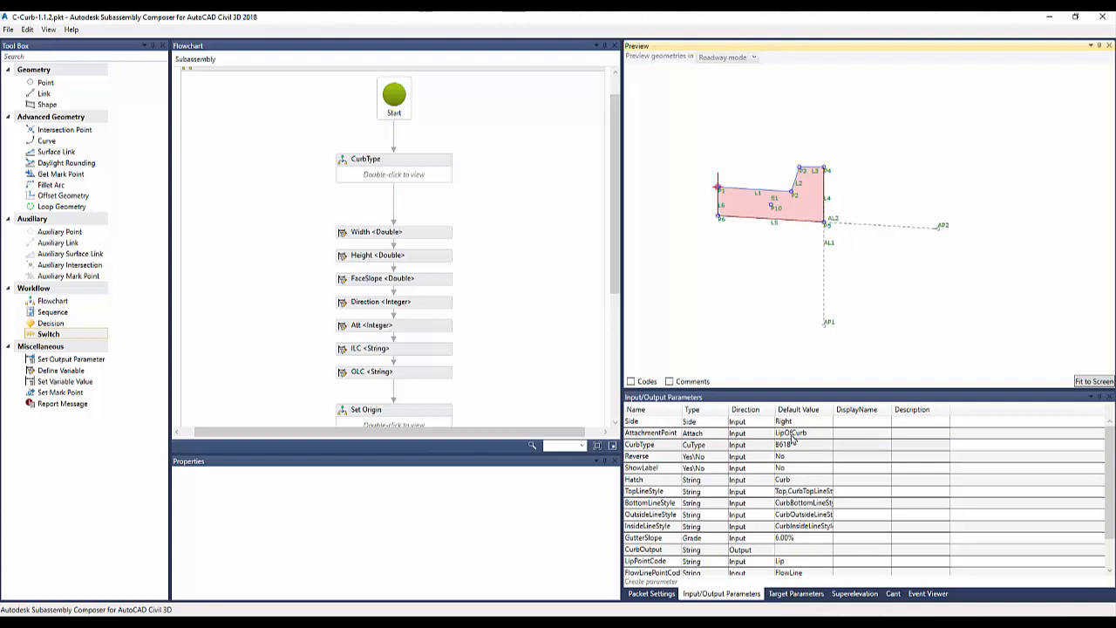
# Step: Examine the AttachmentPoint parameter's available options, leaving LipOfCurb selected
pyautogui.click(820, 434)
pyautogui.click(827, 433)
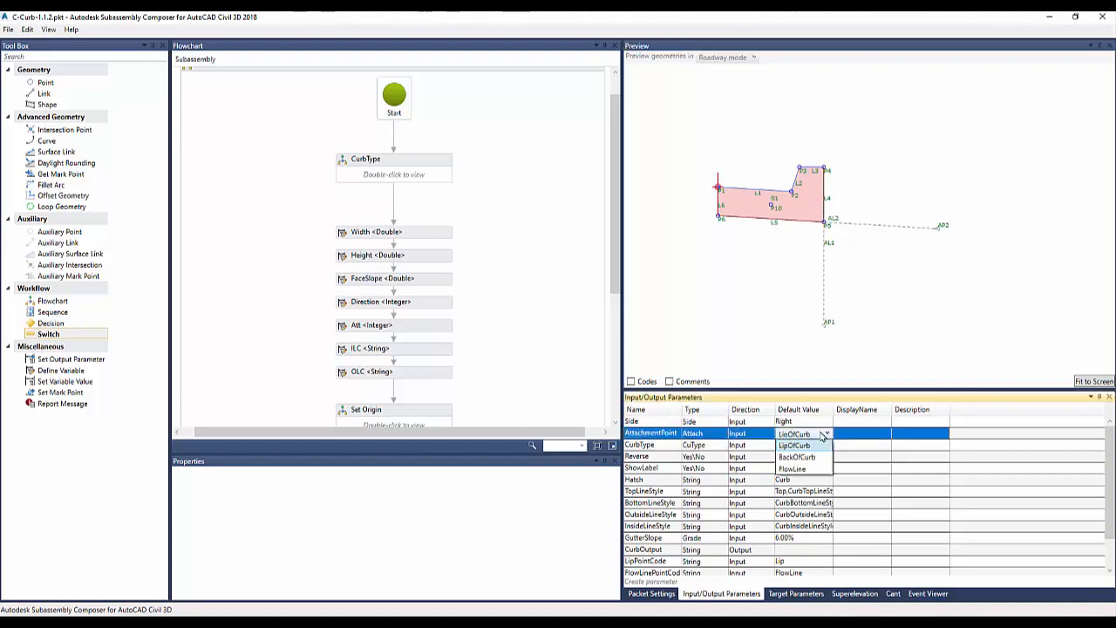
pyautogui.click(761, 294)
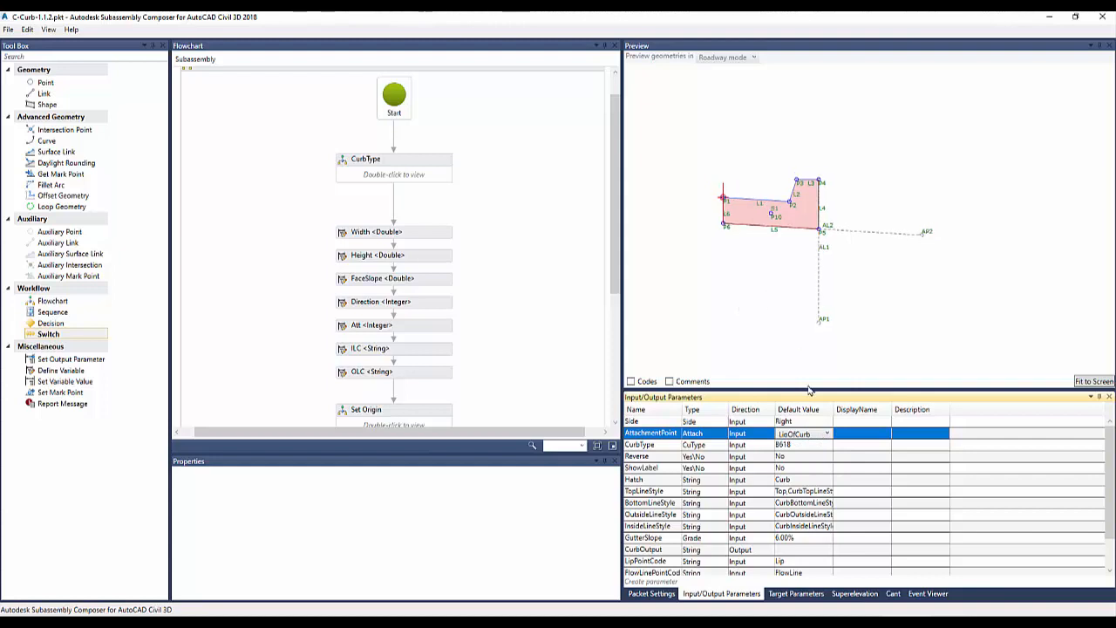
# Step: Inspect the LipPointCode parameter and the other point code and style parameters in the input list
pyautogui.click(811, 563)
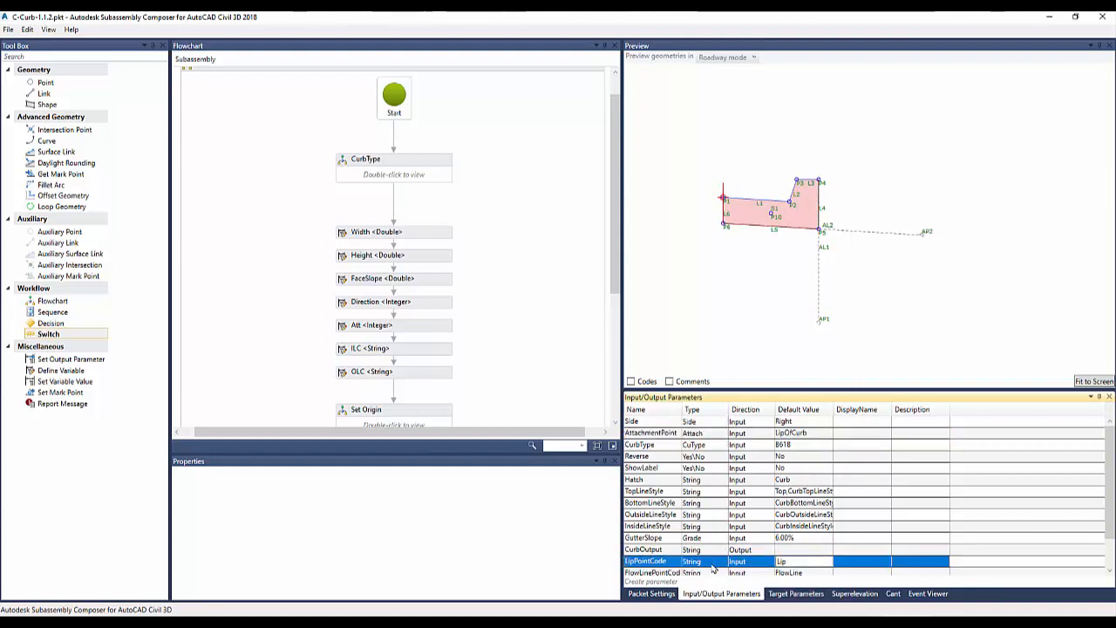
pyautogui.scroll(-1, 812, 548)
pyautogui.scroll(1, 808, 536)
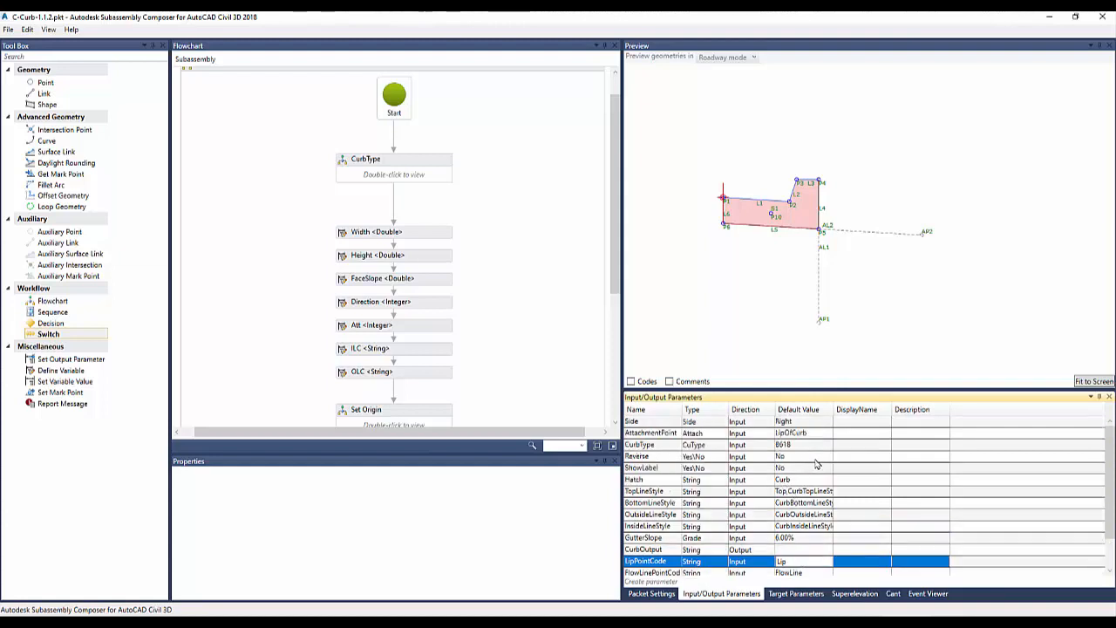
pyautogui.click(743, 299)
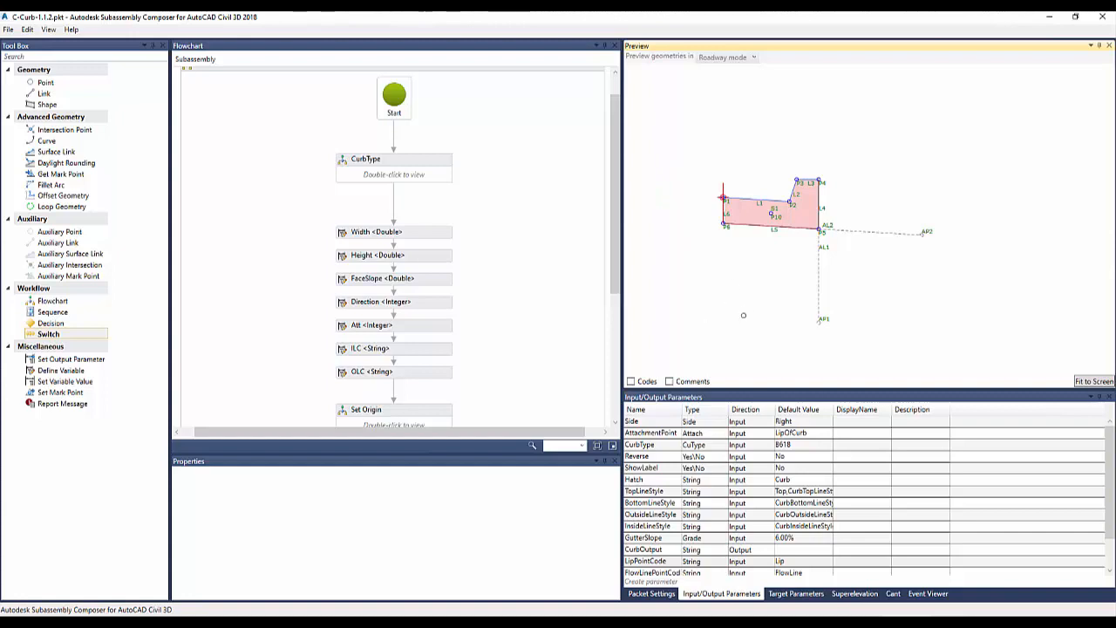
# Step: Set the TypeOverride parameter's default value to B612 and update the preview
pyautogui.scroll(-1, 713, 545)
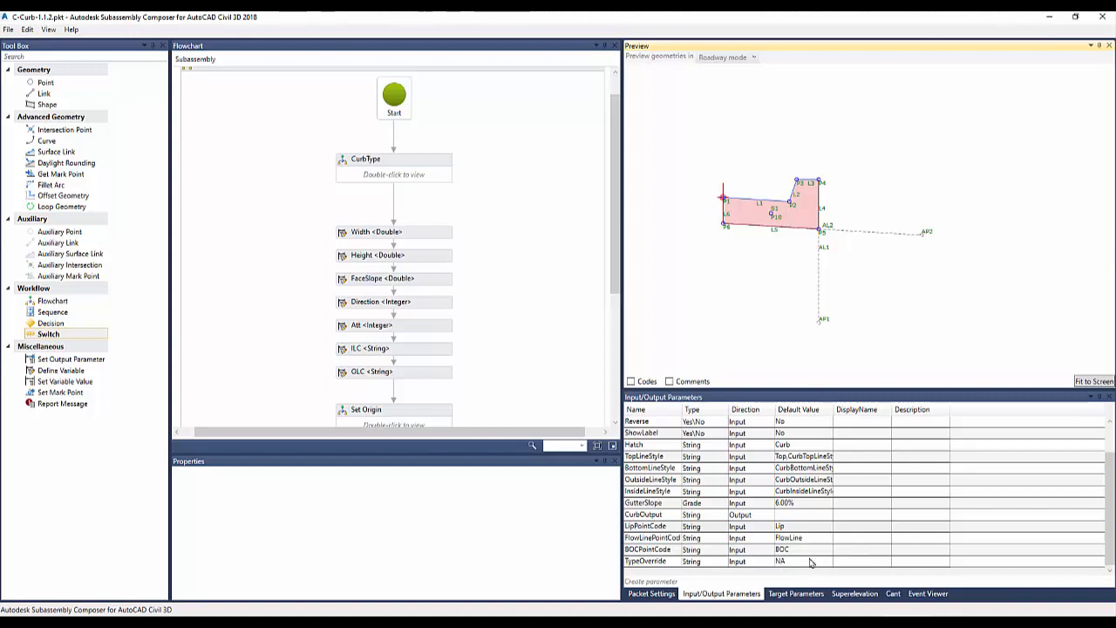
pyautogui.click(810, 559)
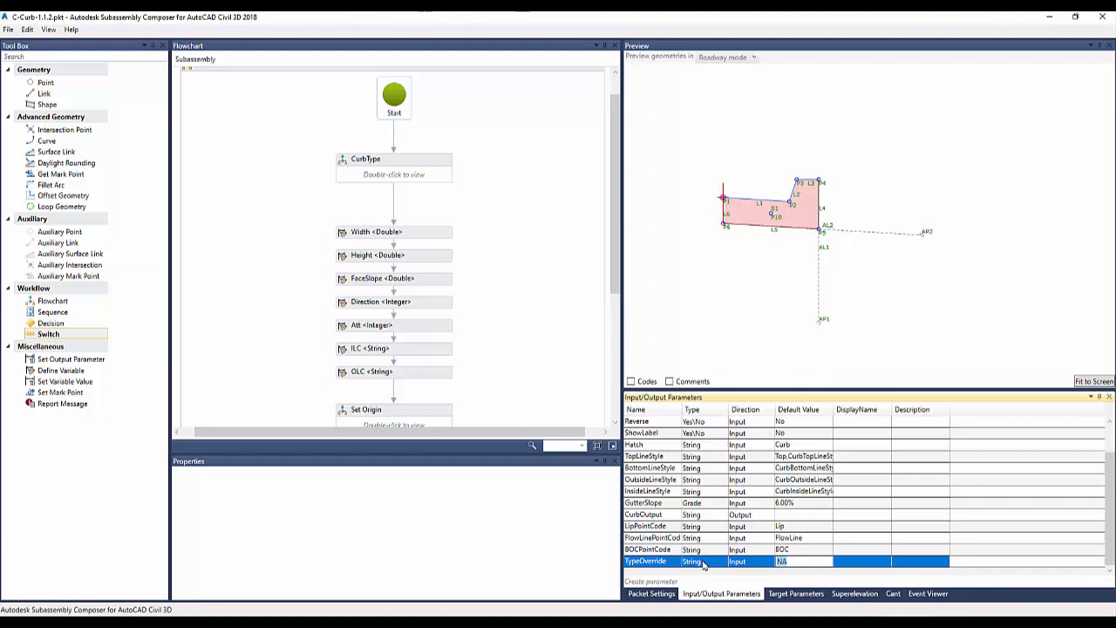
pyautogui.write('B612')
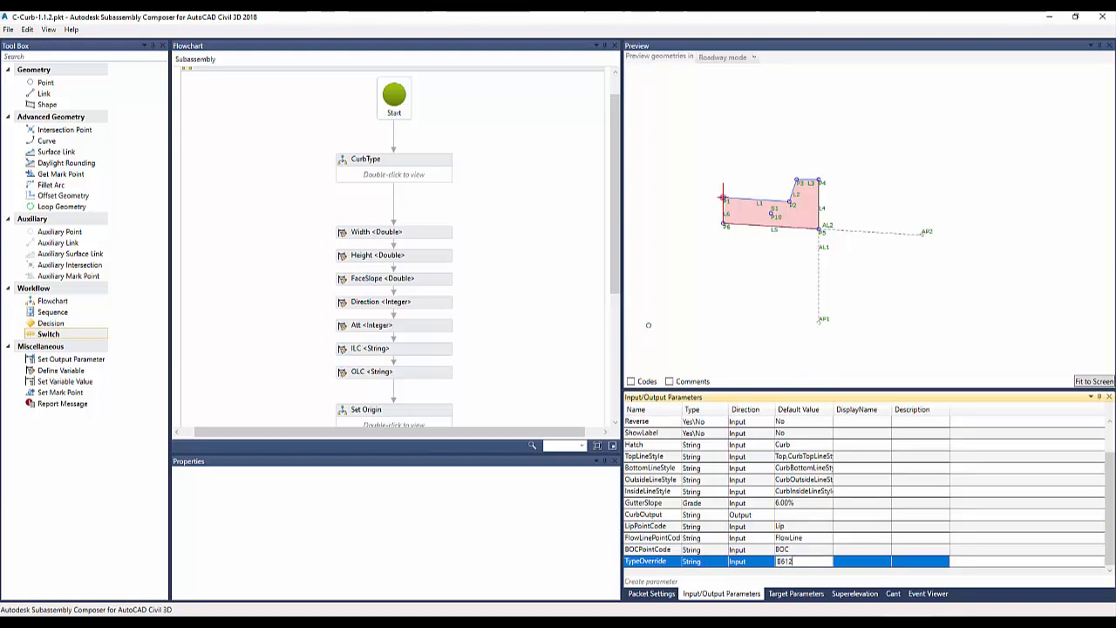
pyautogui.click(703, 314)
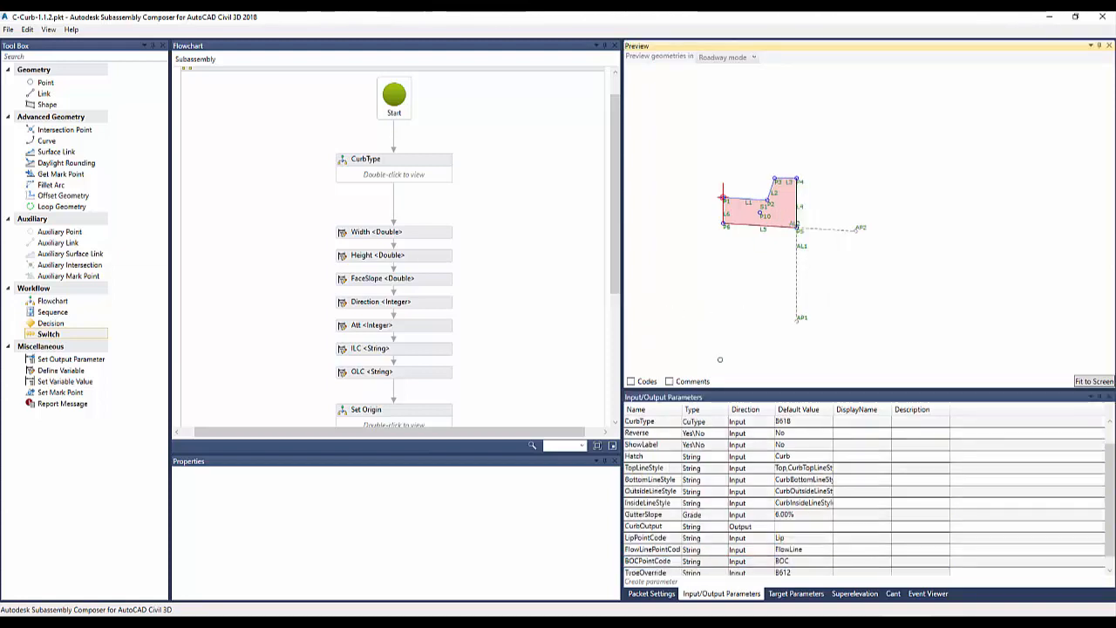
# Step: Set the TypeOverride parameter's default value to B636 and bring the whole curb into view in the preview
pyautogui.click(807, 572)
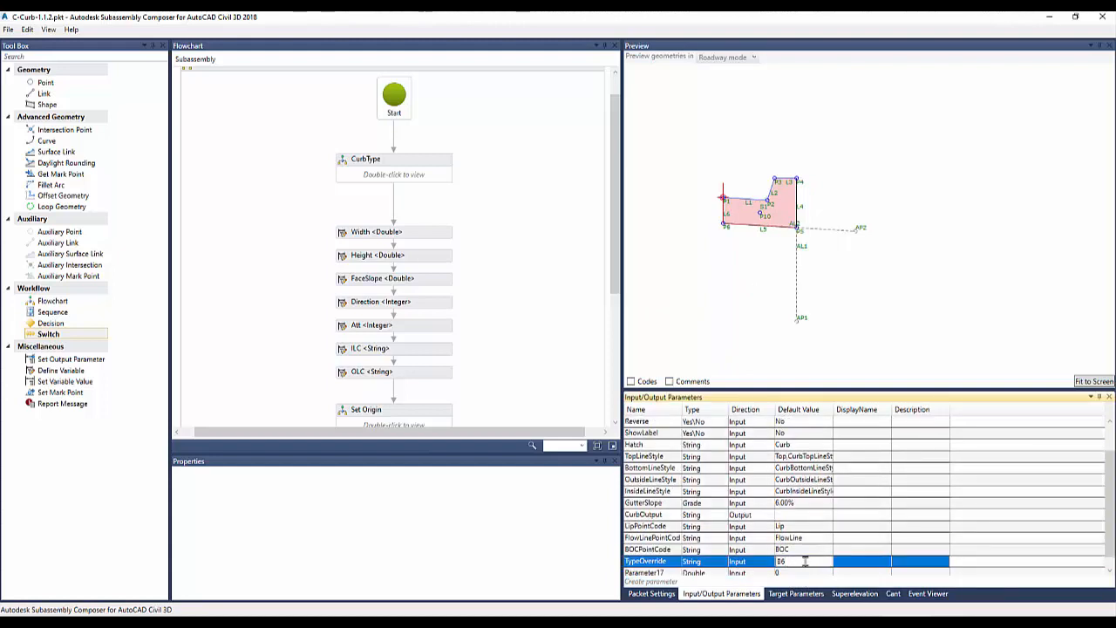
pyautogui.click(791, 379)
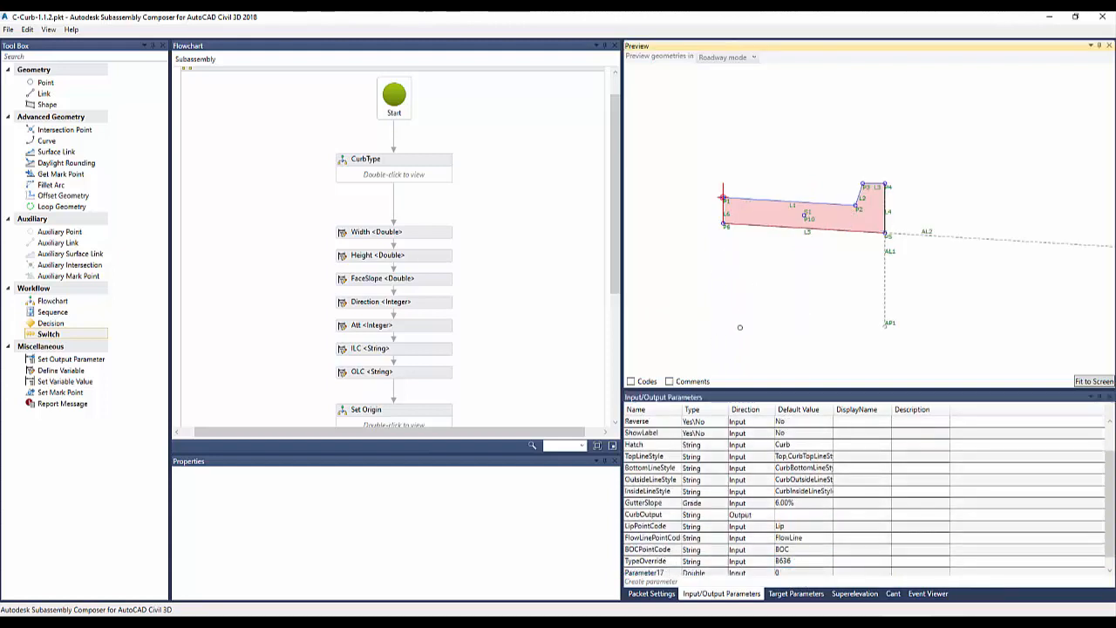
pyautogui.moveTo(767, 280); pyautogui.dragTo(821, 195, button='middle')
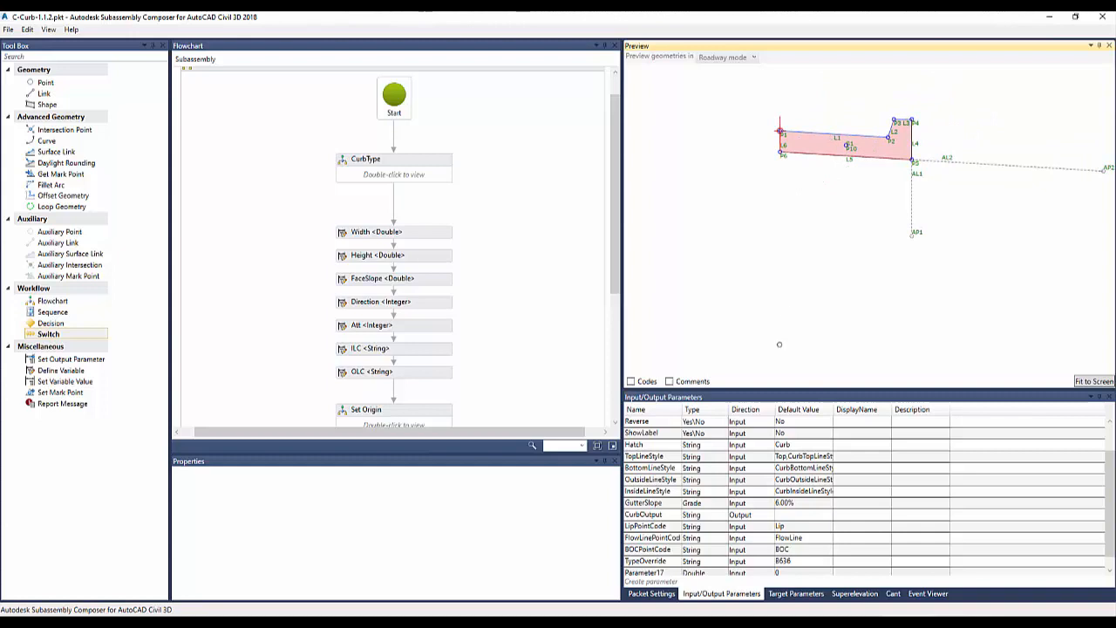
# Step: Set the TypeOverride parameter's default value to B624 and update the preview
pyautogui.click(801, 561)
pyautogui.click(807, 563)
pyautogui.click(809, 562)
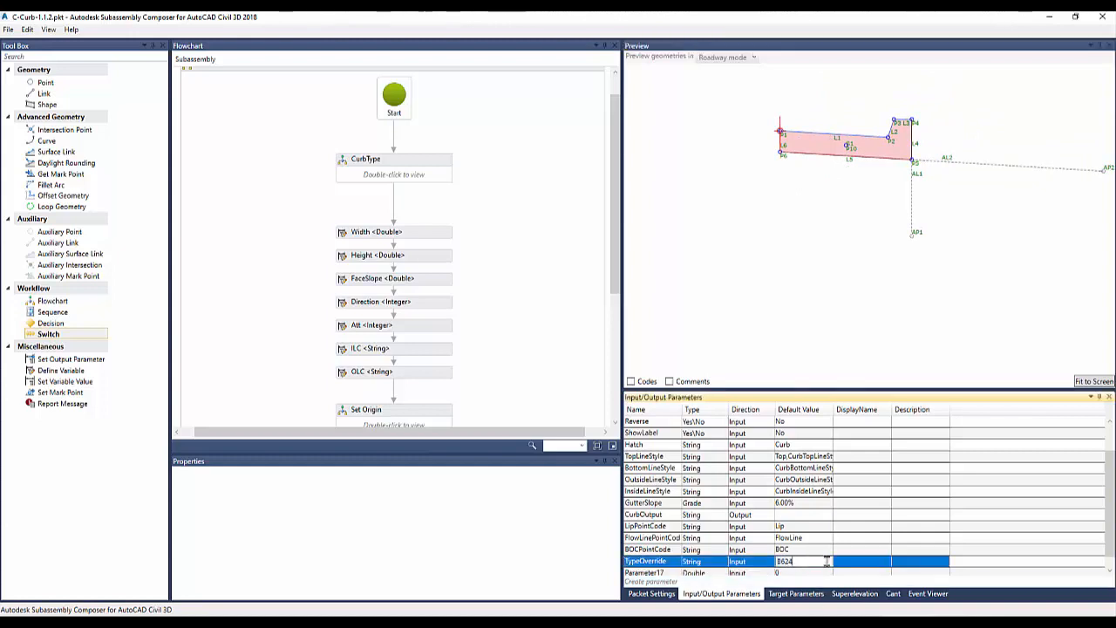
pyautogui.click(779, 287)
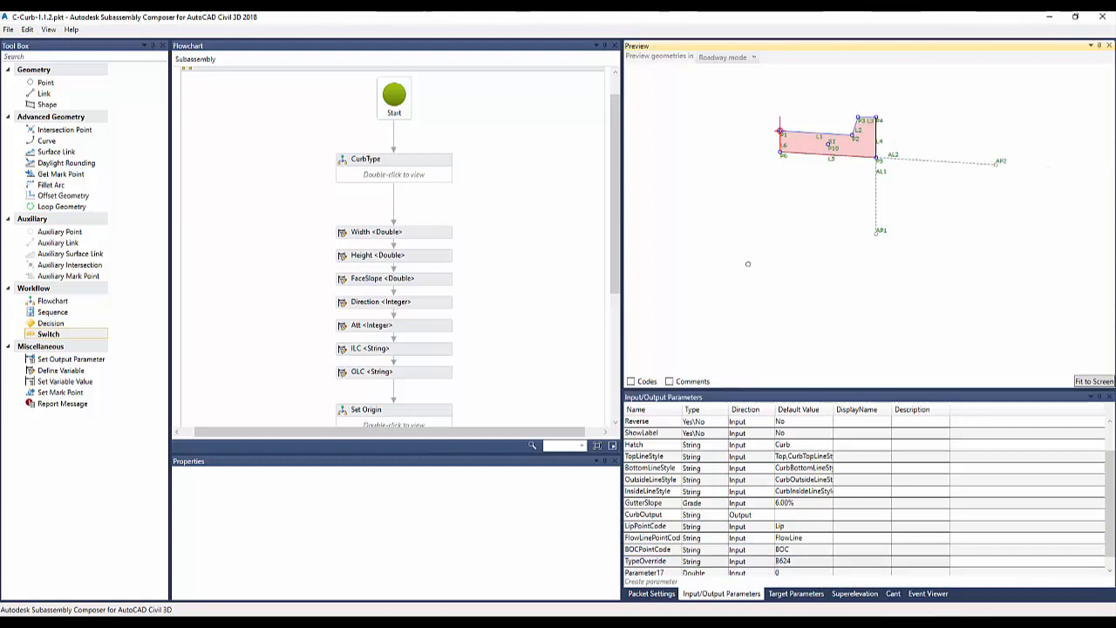
# Step: Inspect the Decision condition inside the CurbType flowchart, and select the Width variable in the main flowchart
pyautogui.doubleClick(408, 170)
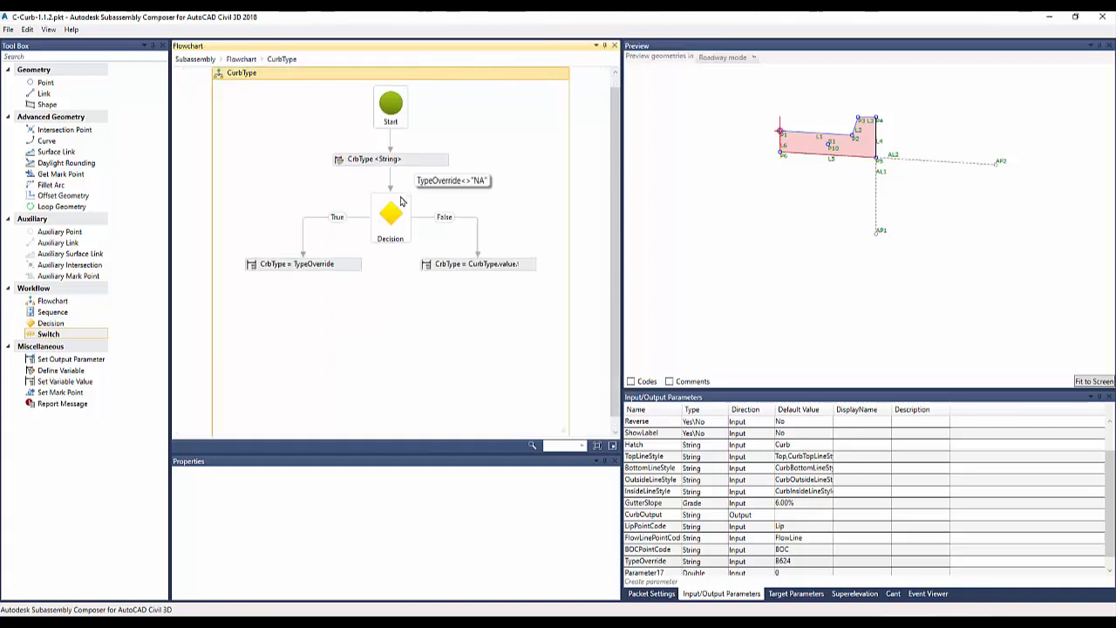
pyautogui.click(401, 211)
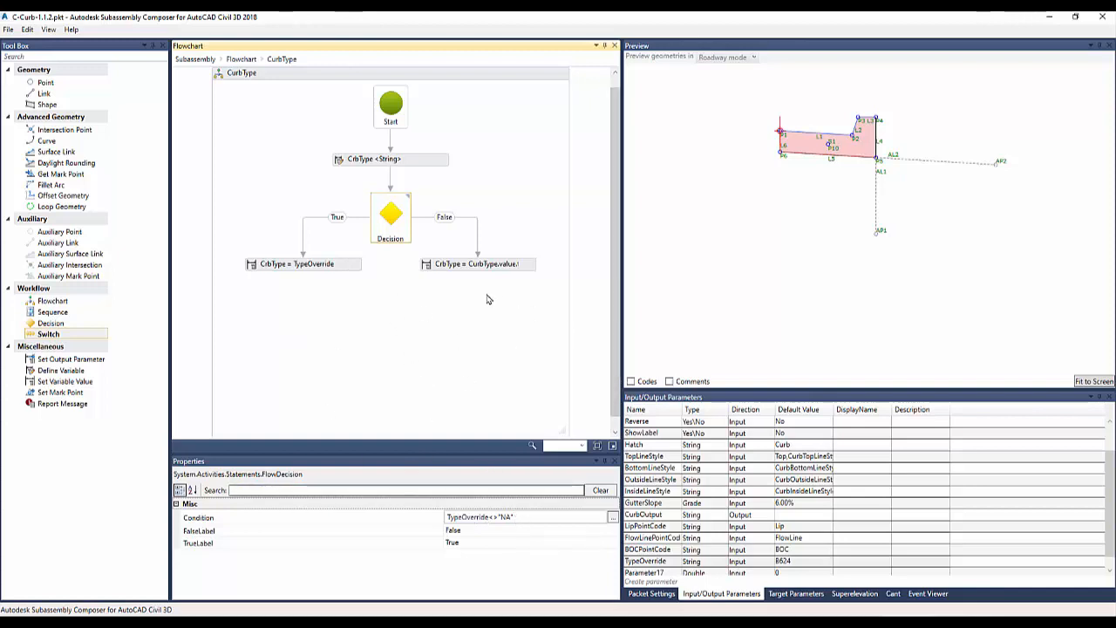
pyautogui.click(239, 60)
pyautogui.click(427, 244)
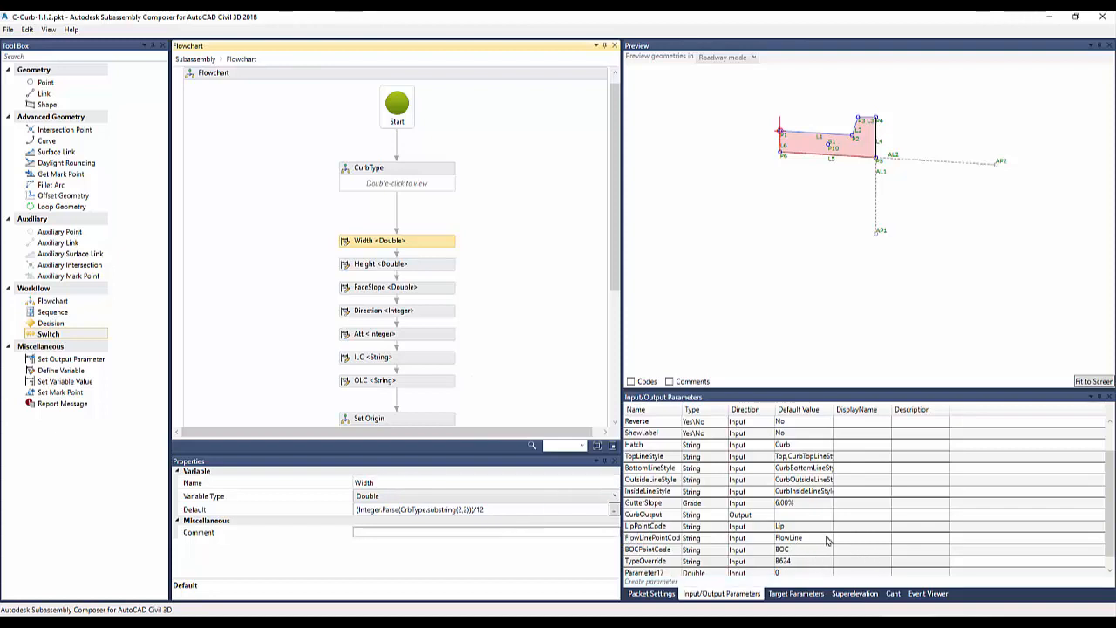
# Step: Reopen the CurbType flowchart and compare the CrbType values assigned in the Decision's True and False branches
pyautogui.click(387, 175)
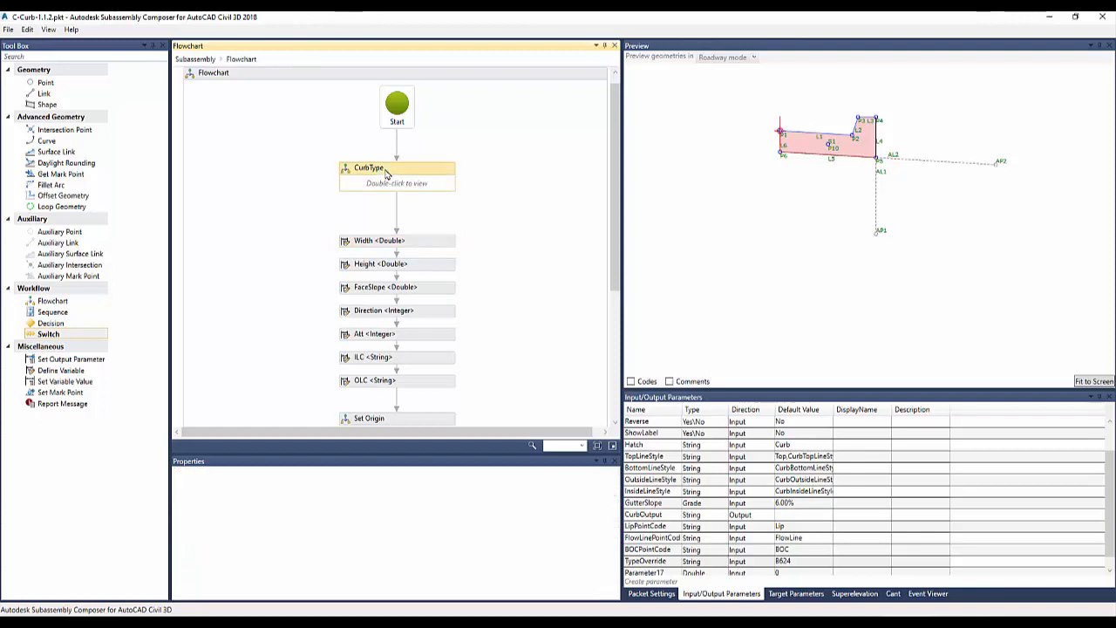
pyautogui.doubleClick(398, 185)
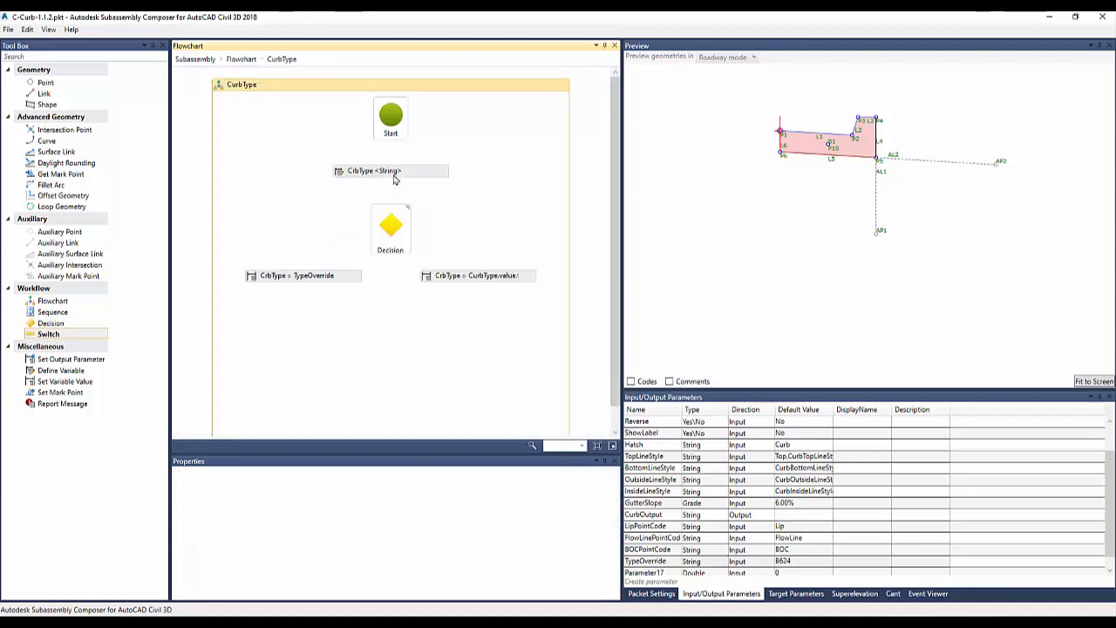
pyautogui.click(284, 267)
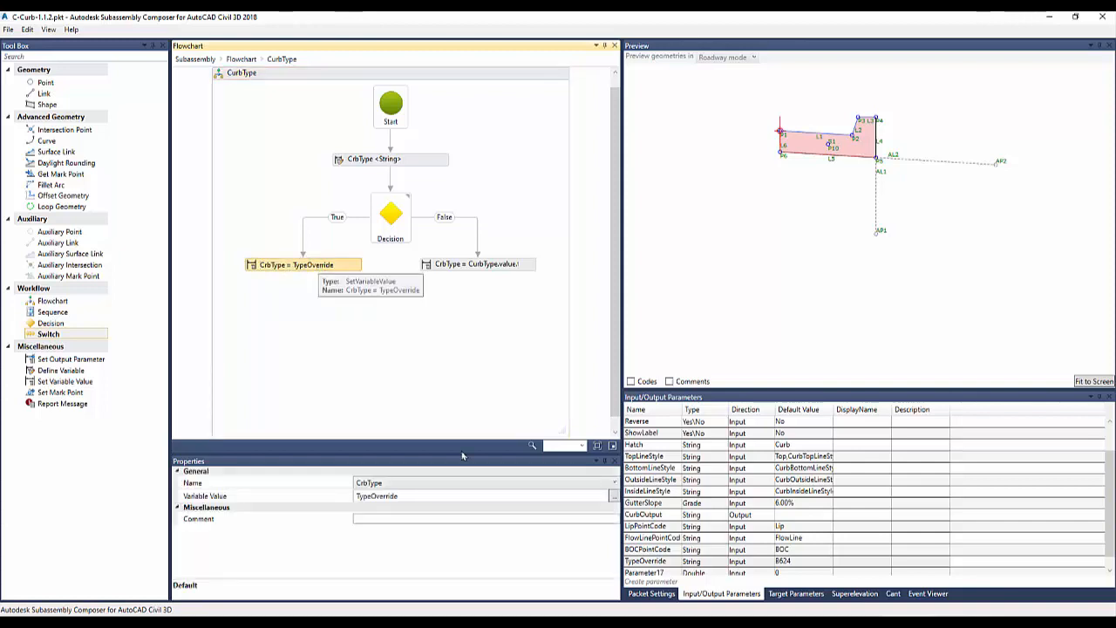
pyautogui.click(478, 264)
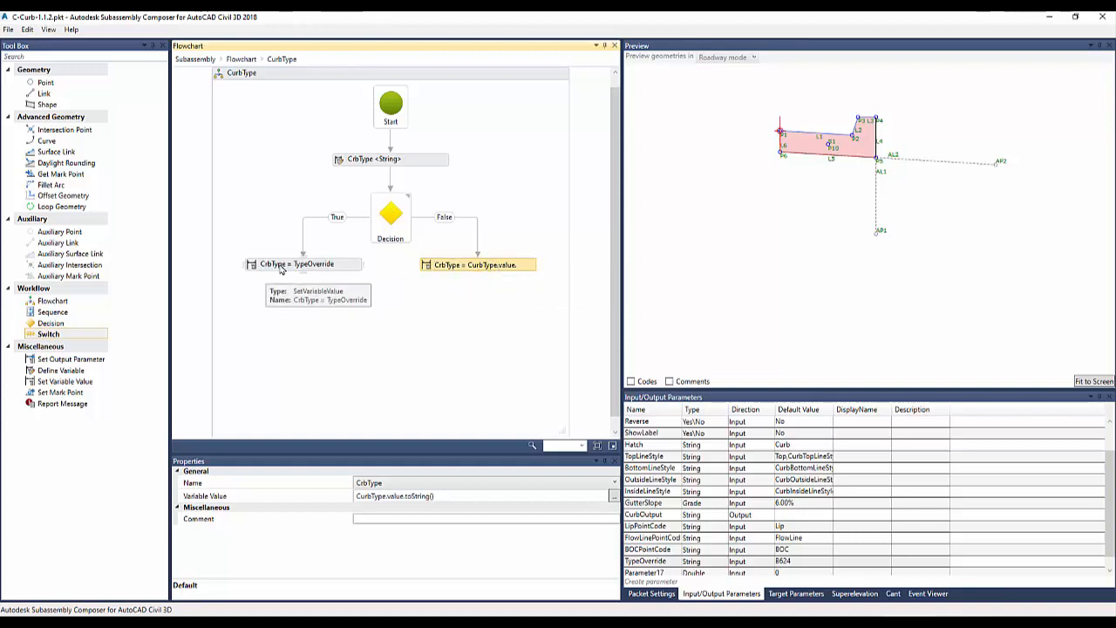
# Step: Return to the main flowchart and examine the default expressions of the Width and Height variables
pyautogui.click(241, 58)
pyautogui.click(411, 255)
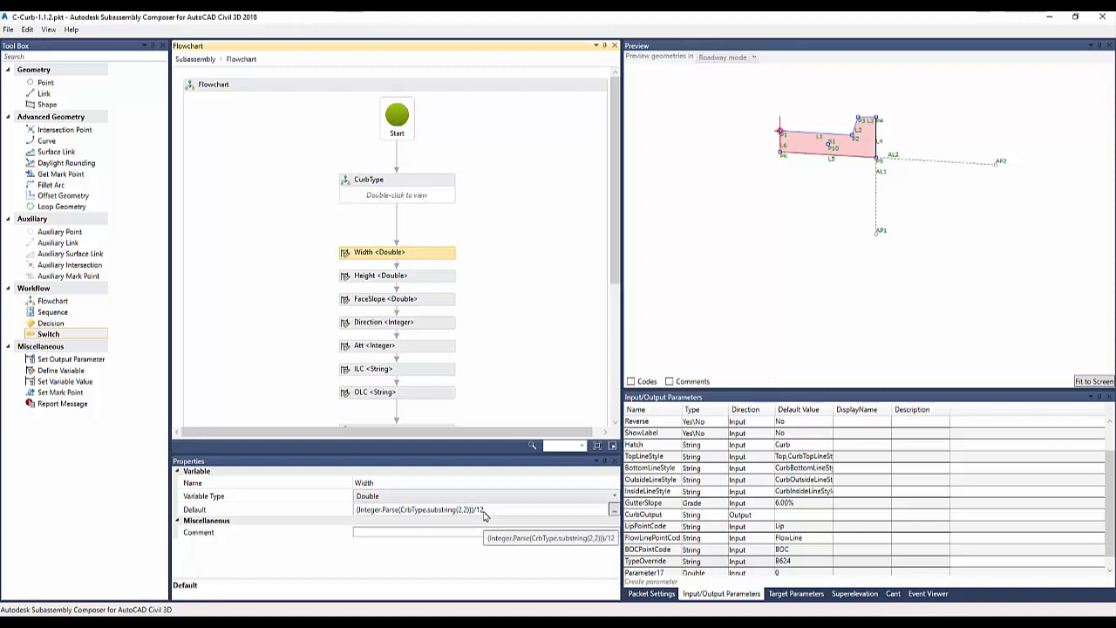
pyautogui.click(430, 278)
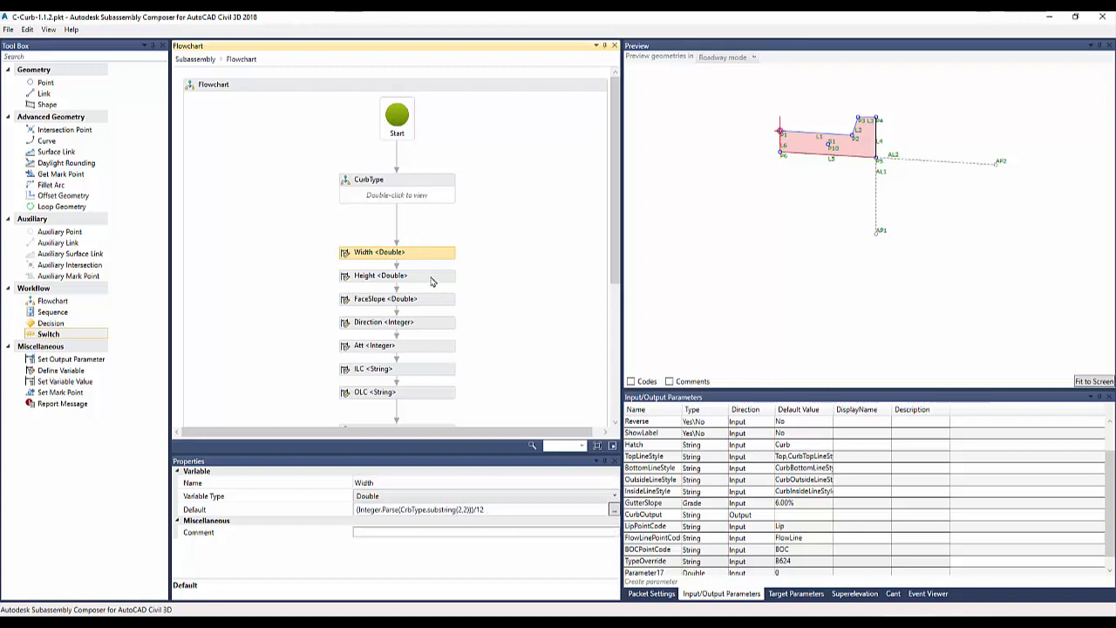
# Step: Examine the FaceSlope variable's full default expression in the Expression Editor and close it without changes
pyautogui.click(426, 300)
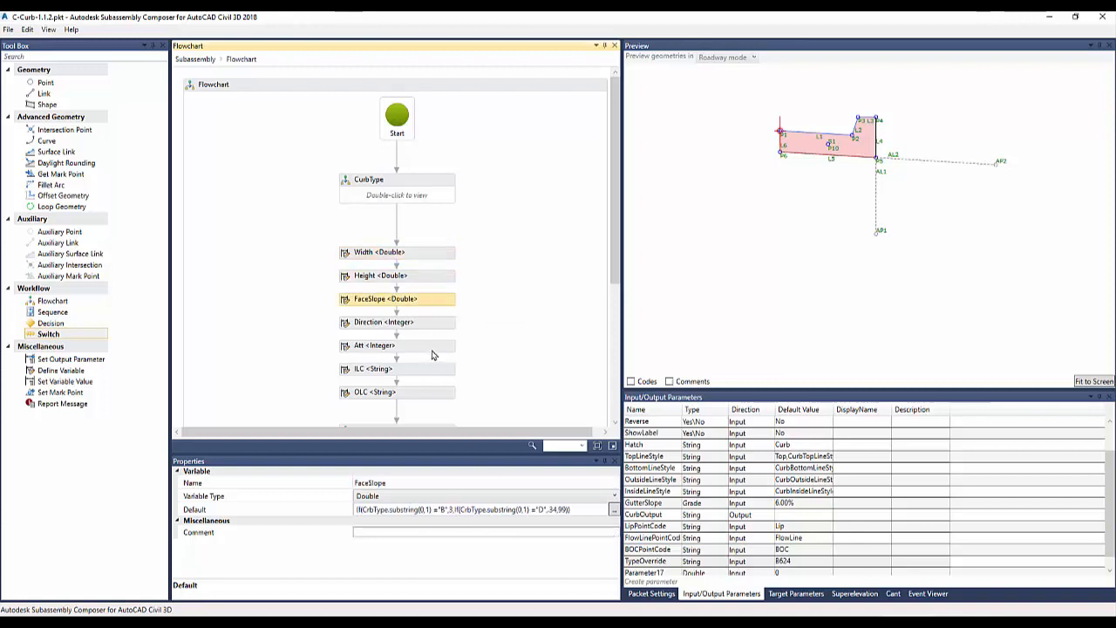
pyautogui.click(614, 509)
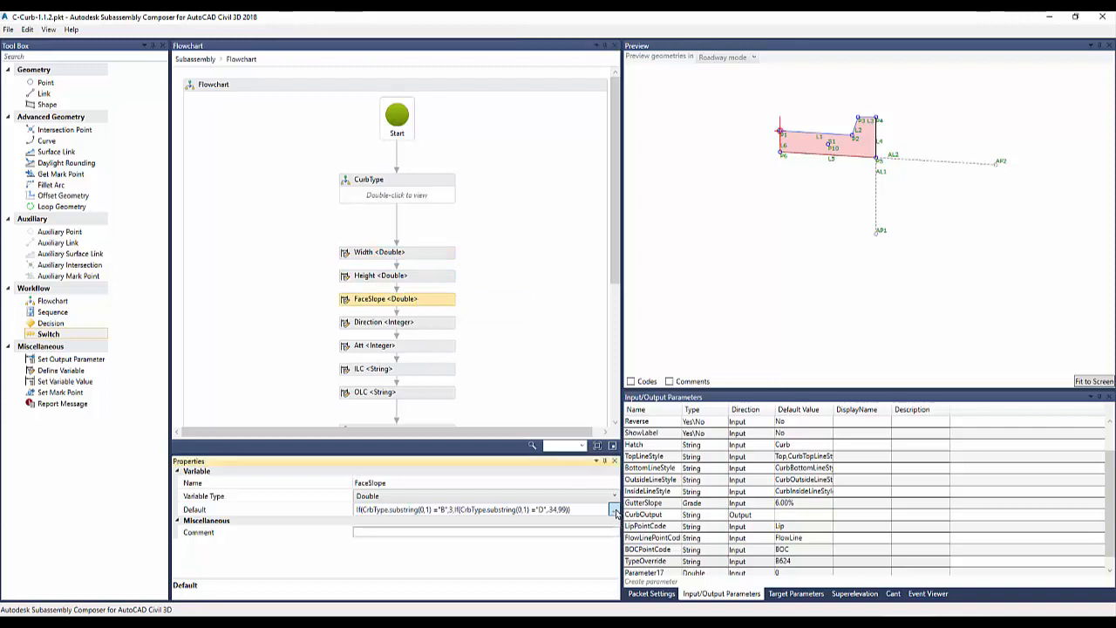
pyautogui.click(404, 185)
pyautogui.moveTo(483, 320); pyautogui.dragTo(538, 324)
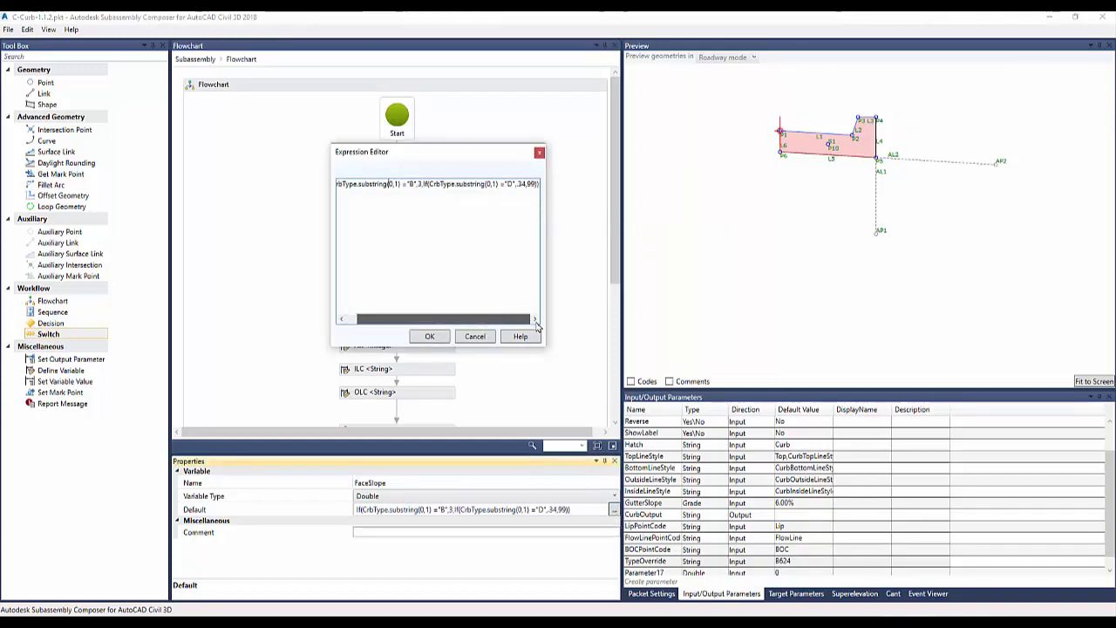
pyautogui.click(479, 336)
# Step: Inspect the default expressions of the Direction, Att, ILC and OLC variables in the main flowchart
pyautogui.click(414, 324)
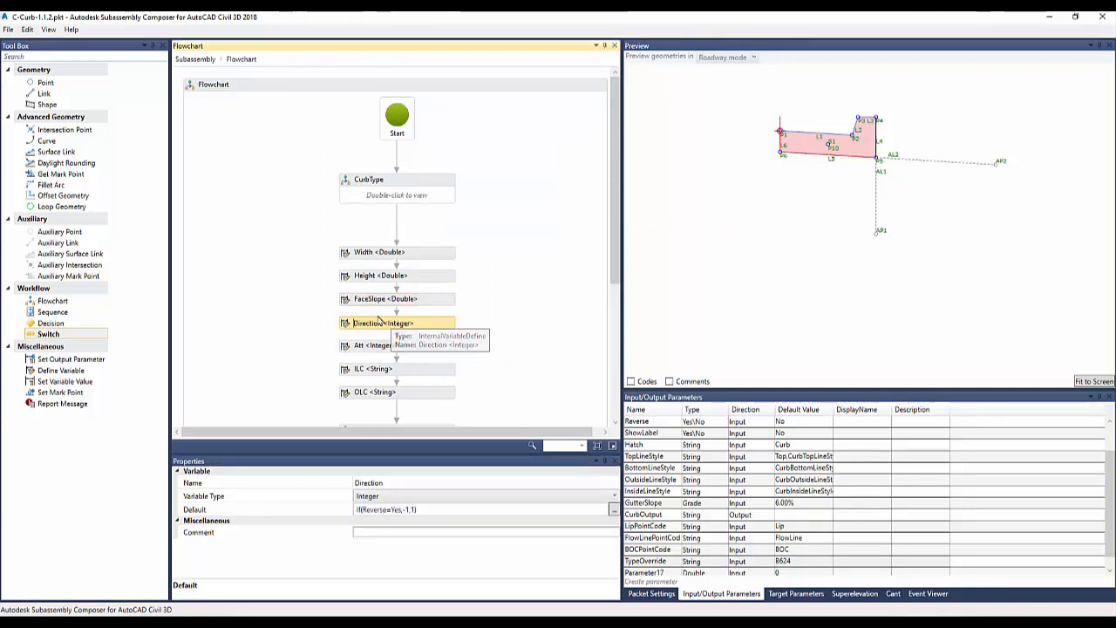
pyautogui.click(429, 345)
pyautogui.scroll(-1, 428, 347)
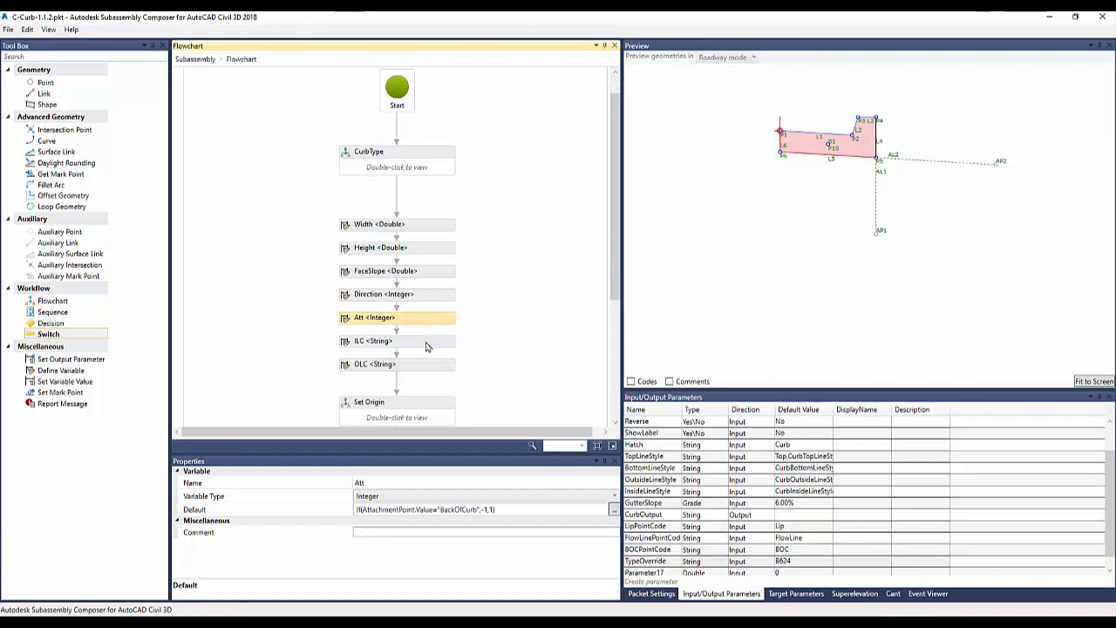
pyautogui.scroll(-1, 295, 332)
pyautogui.scroll(-1, 296, 332)
pyautogui.click(434, 287)
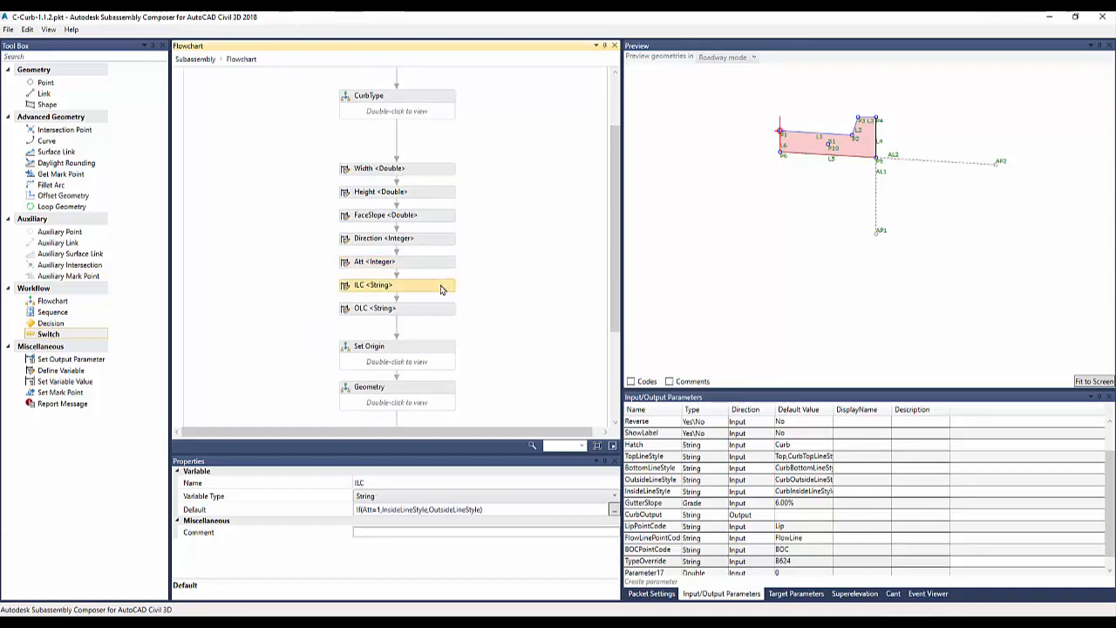
pyautogui.scroll(-2, 267, 266)
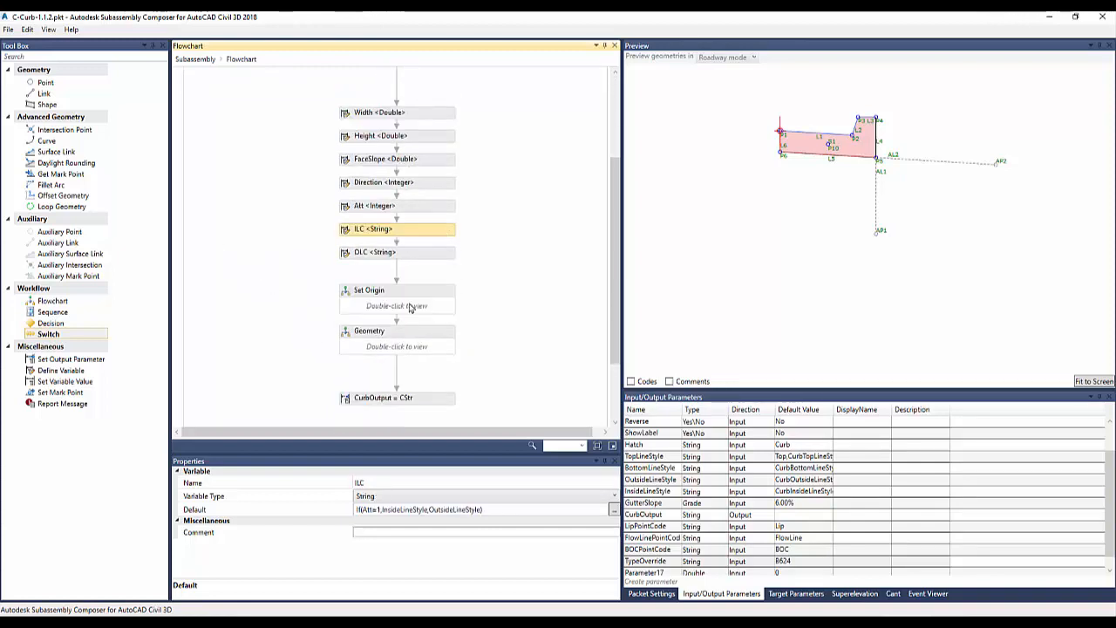
pyautogui.click(421, 255)
pyautogui.scroll(-1, 490, 260)
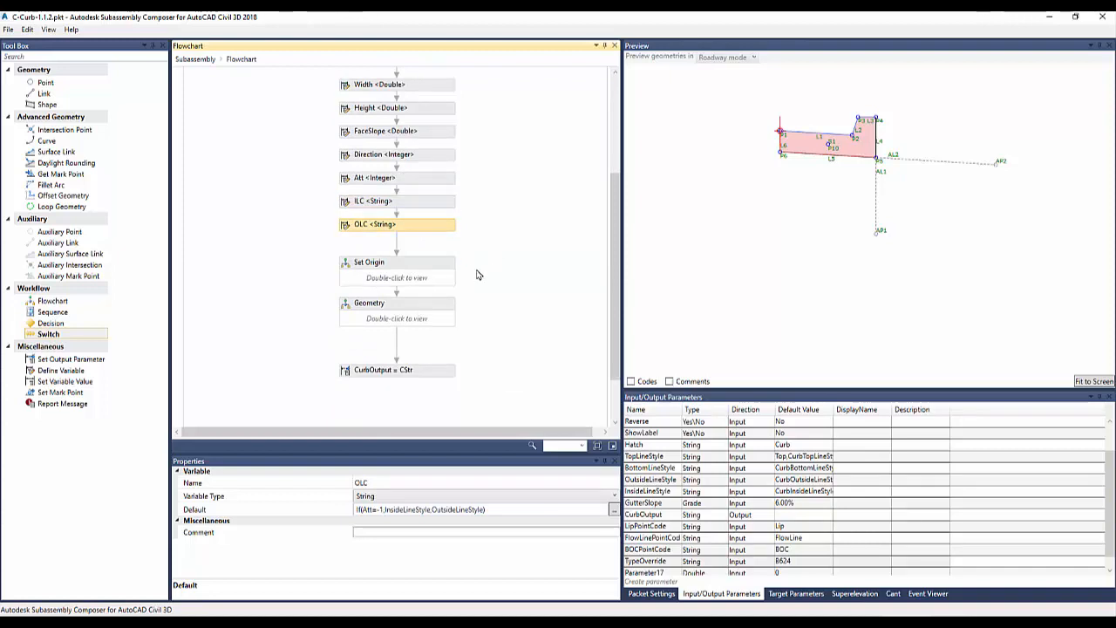
# Step: Examine the attachment point Switch branches inside the Set Origin flowchart, and return to the main flowchart
pyautogui.click(430, 278)
pyautogui.doubleClick(418, 282)
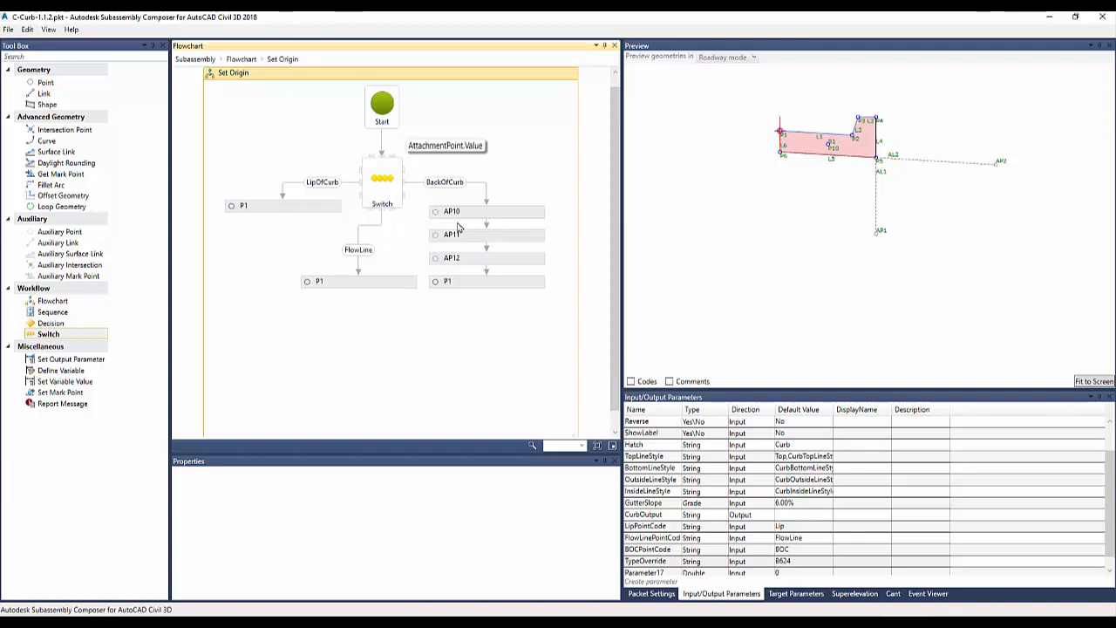
pyautogui.click(242, 60)
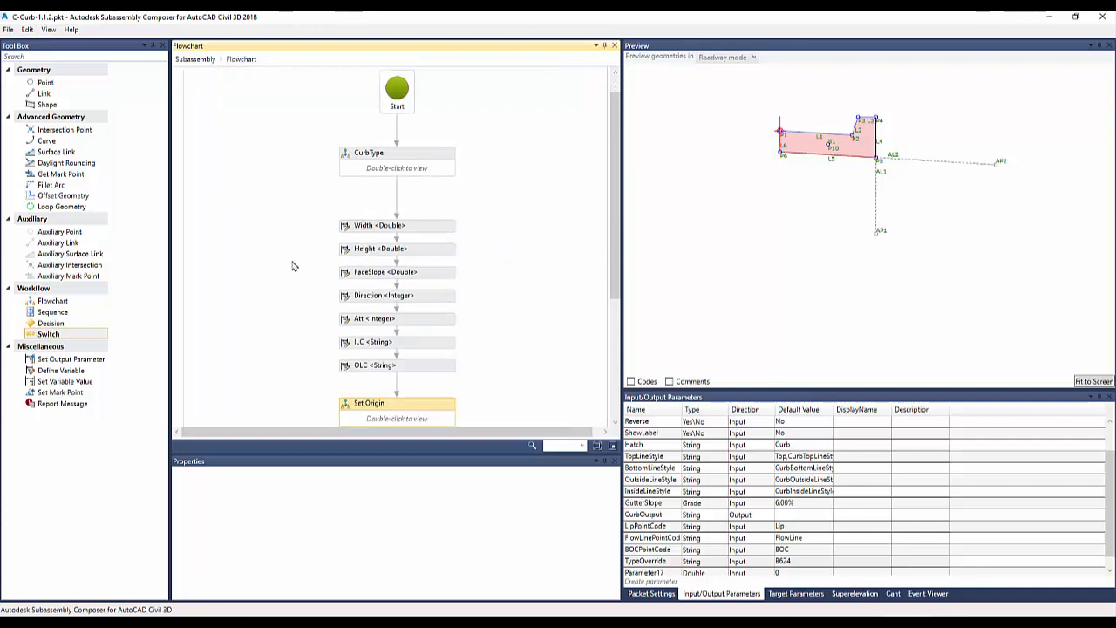
# Step: Review the sequence of points, links and shape inside the Geometry flowchart, and return to the main flowchart
pyautogui.scroll(-5, 292, 260)
pyautogui.doubleClick(420, 264)
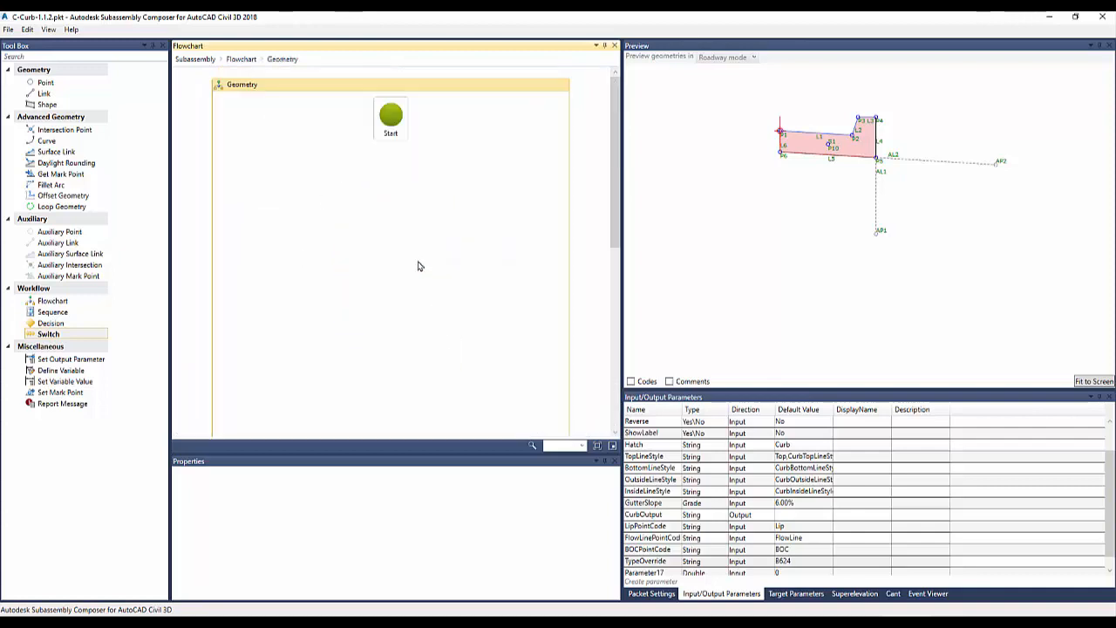
pyautogui.scroll(-1, 332, 231)
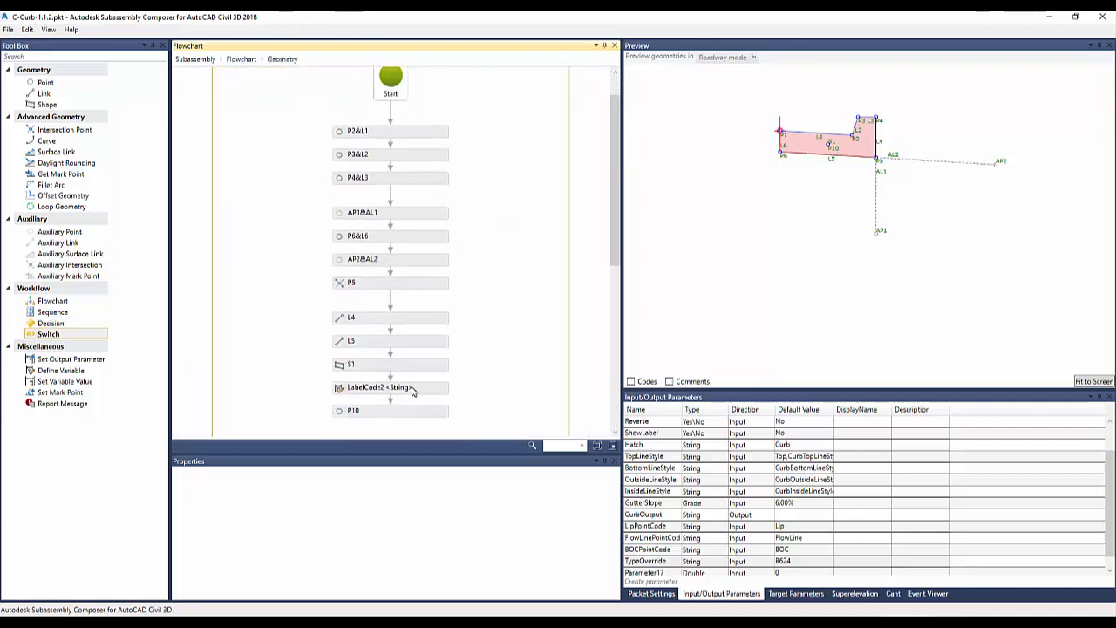
pyautogui.scroll(-1, 319, 283)
pyautogui.scroll(2, 323, 270)
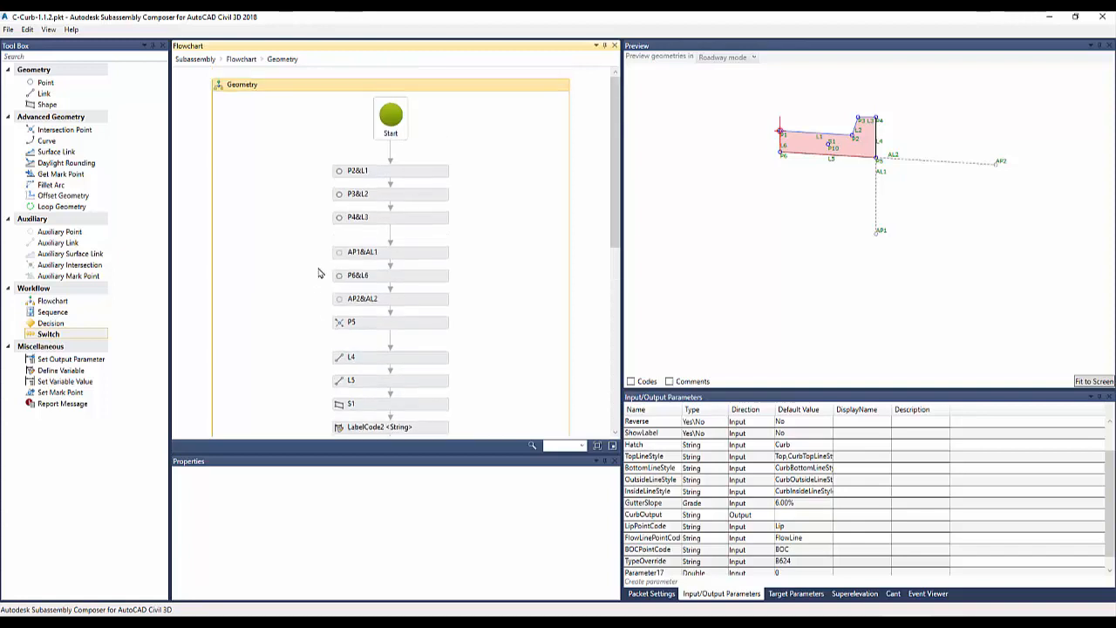
pyautogui.click(242, 59)
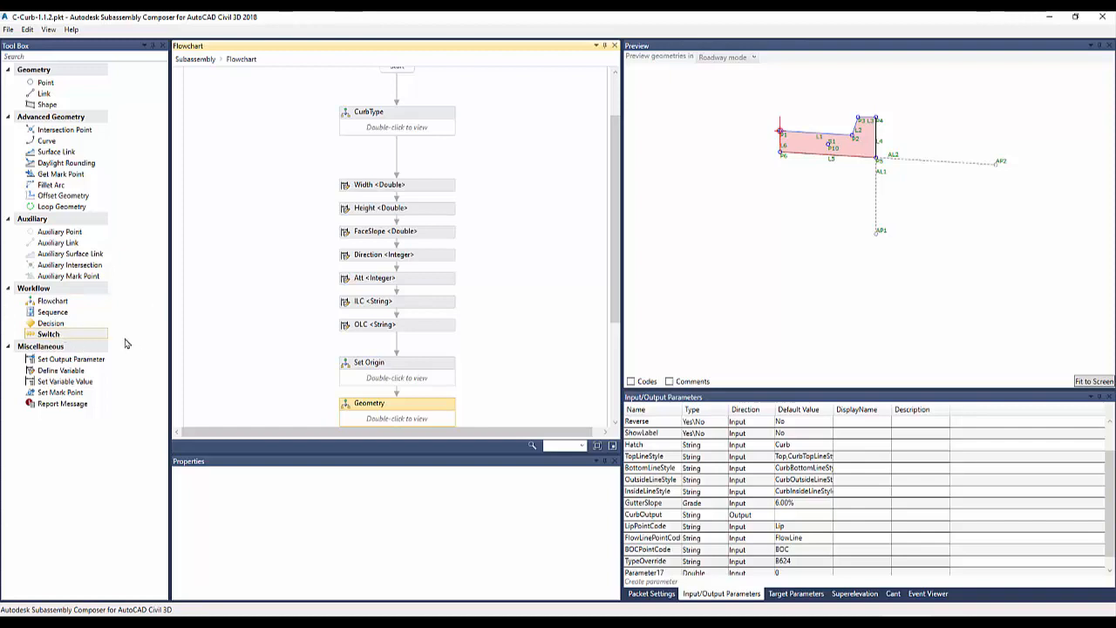
# Step: Review the main flowchart's overall structure from CurbType through the variables, Set Origin and Geometry to CurbOutput
pyautogui.click(71, 334)
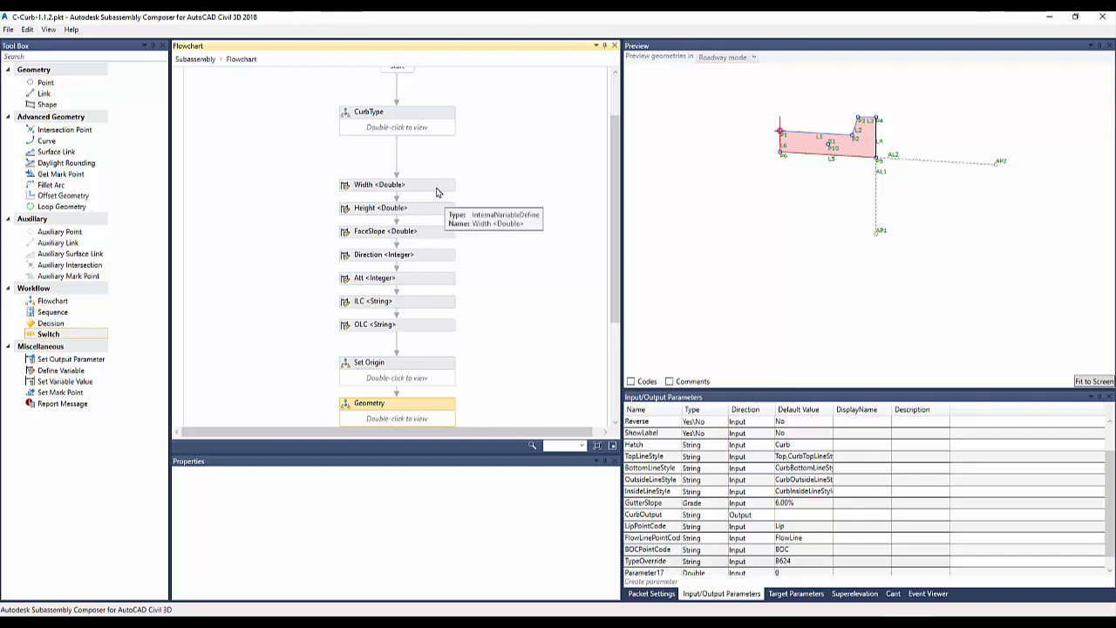
pyautogui.scroll(2, 306, 207)
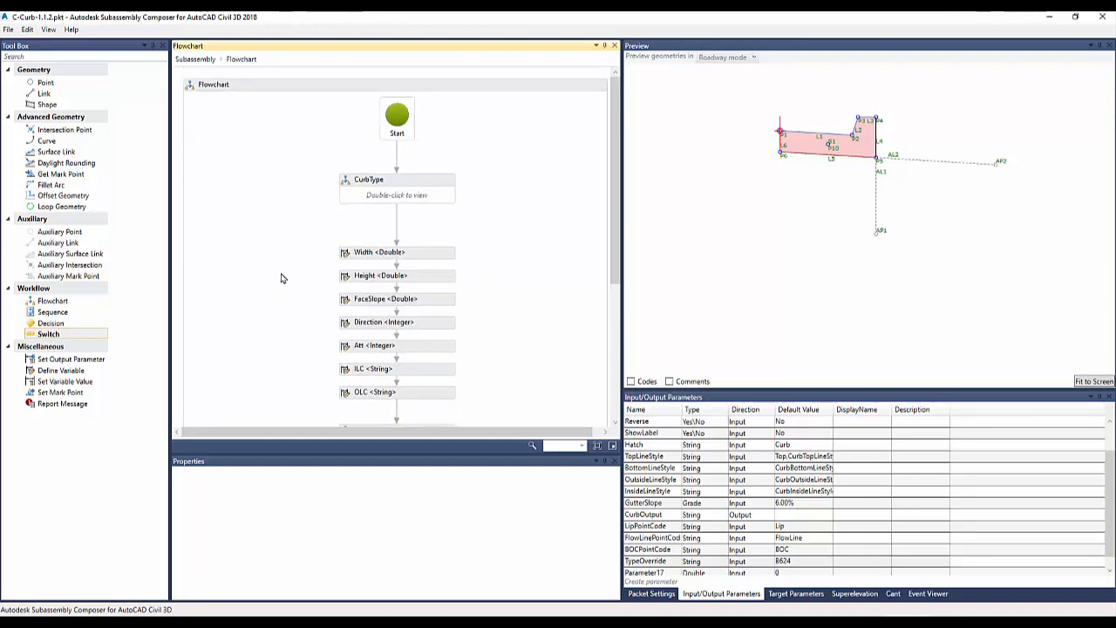
pyautogui.scroll(-2, 527, 220)
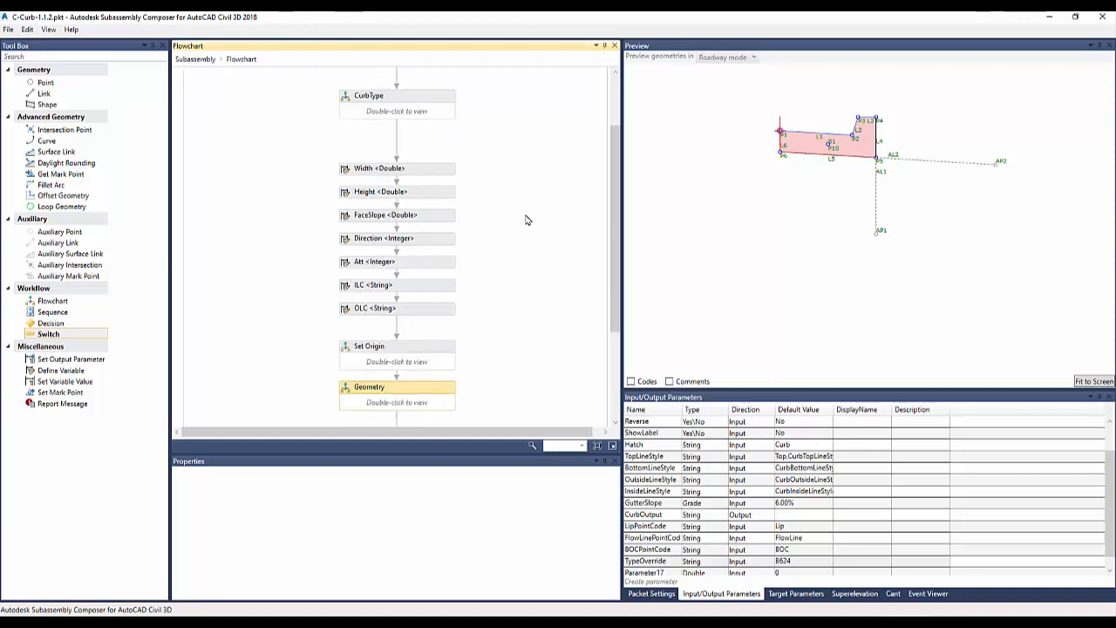
pyautogui.scroll(-4, 495, 227)
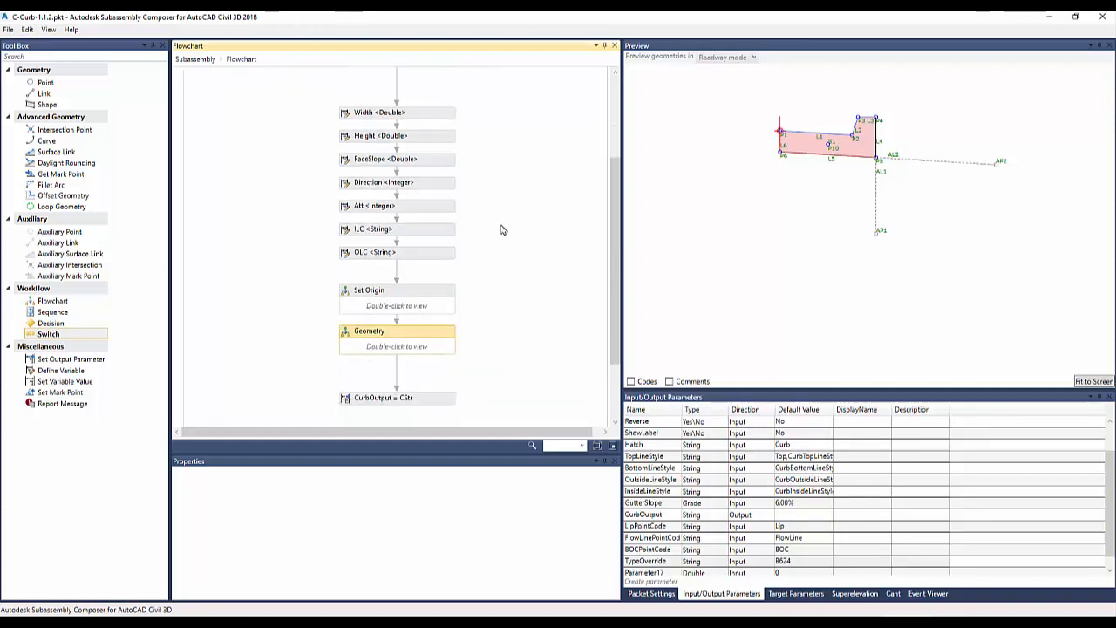
pyautogui.scroll(-1, 495, 226)
pyautogui.scroll(3, 509, 229)
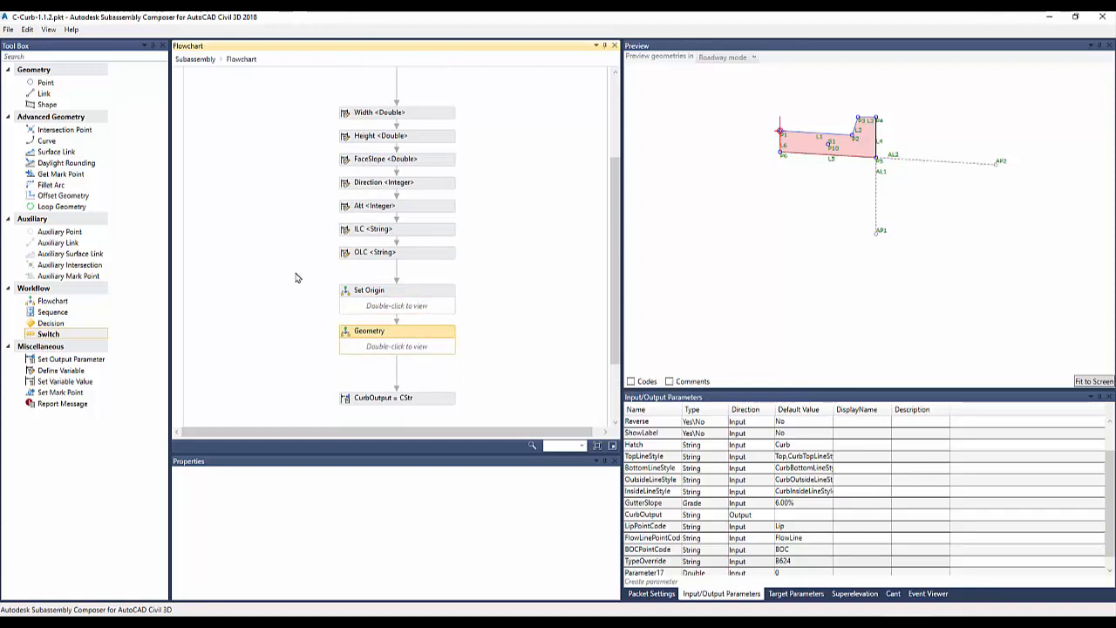
pyautogui.scroll(1, 369, 301)
pyautogui.scroll(4, 370, 300)
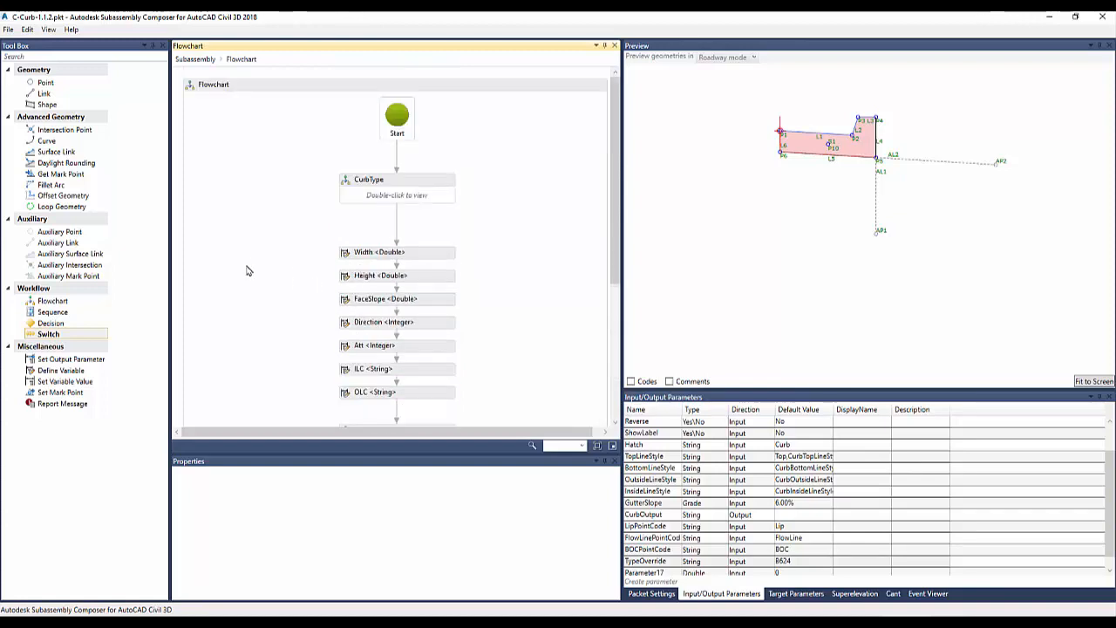